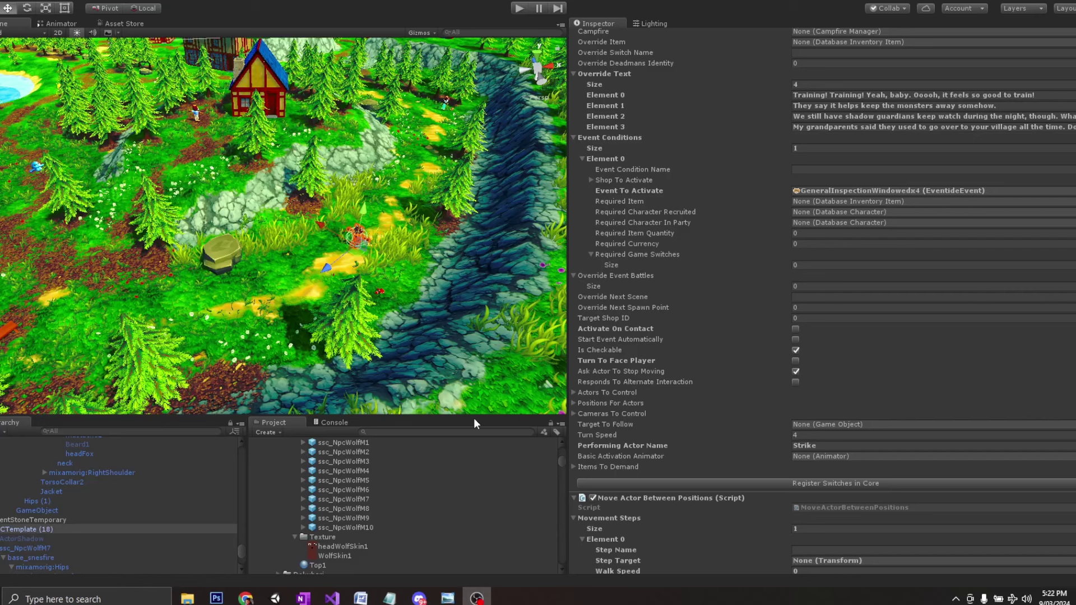
Step: Enlarge the scene view and look over the forest area around the selected NPC
left_click(468, 415)
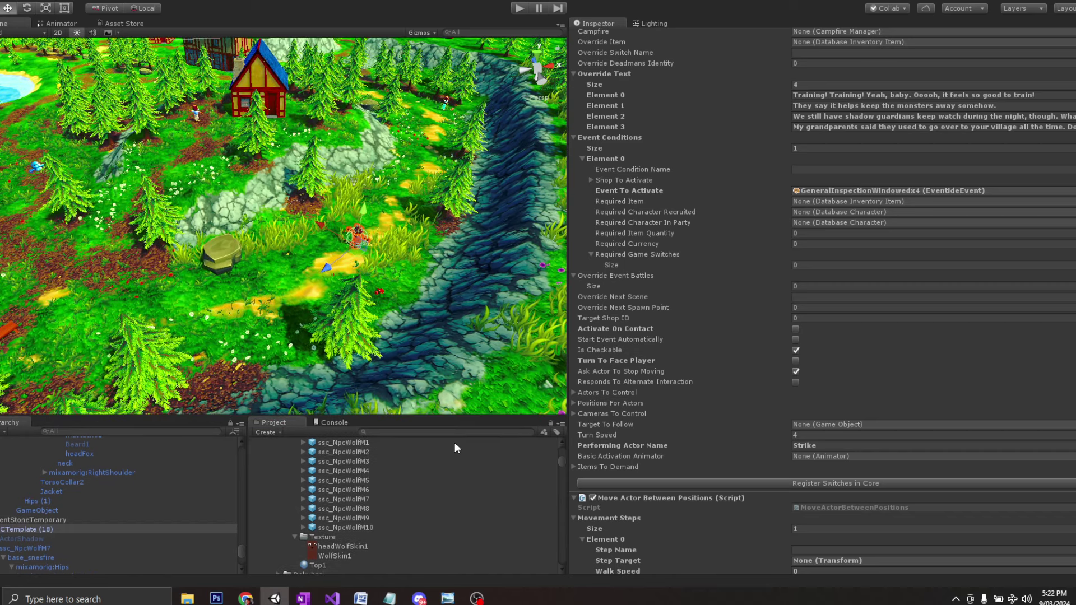
left_click_drag(570, 374, 661, 375)
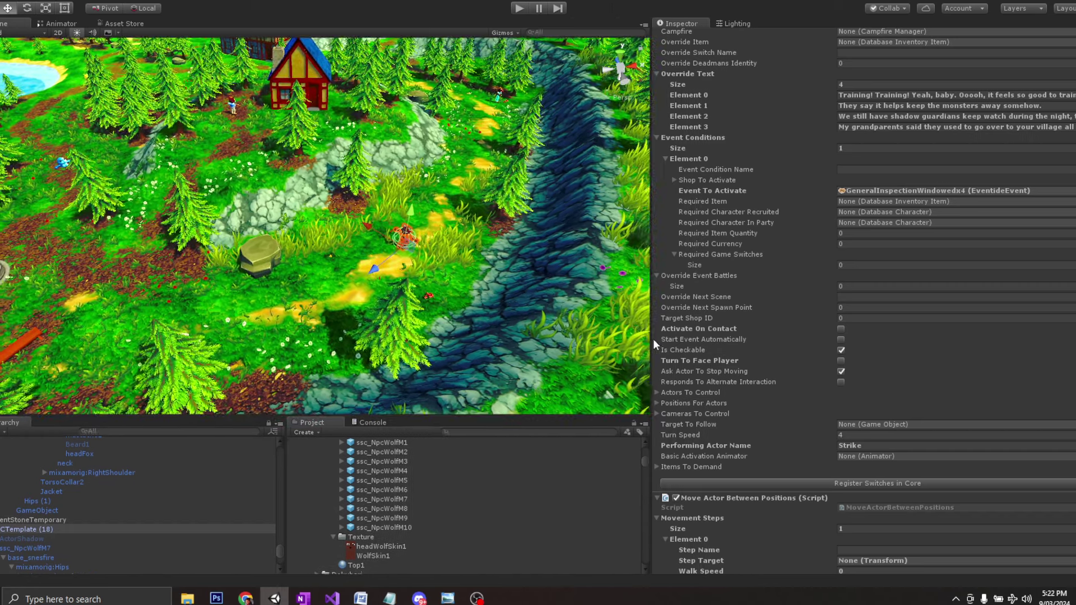
middle_click_drag(396, 271, 445, 294)
left_click_drag(474, 314, 387, 329, "alt")
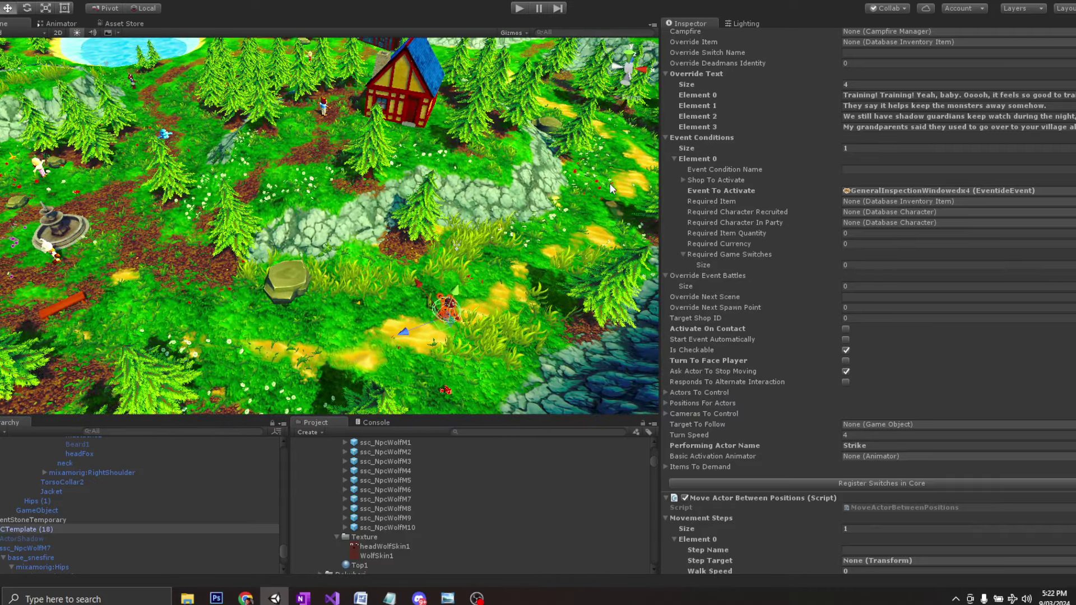
left_click_drag(305, 352, 363, 292, "alt")
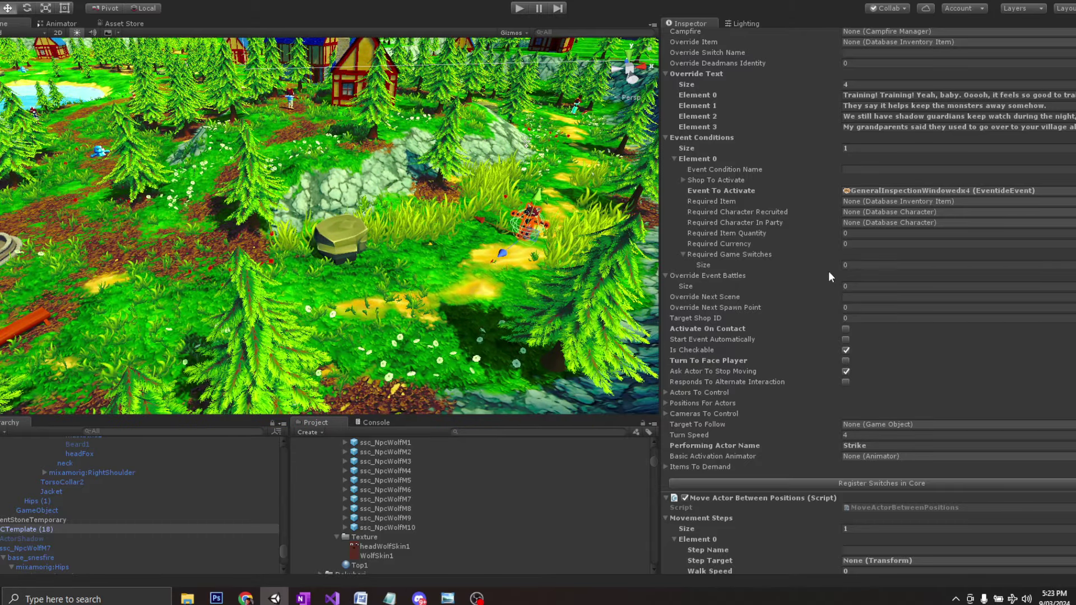
Step: Locate the NPC's assigned event asset in the project and enlarge the asset list to browse the Events folders
left_click(901, 191)
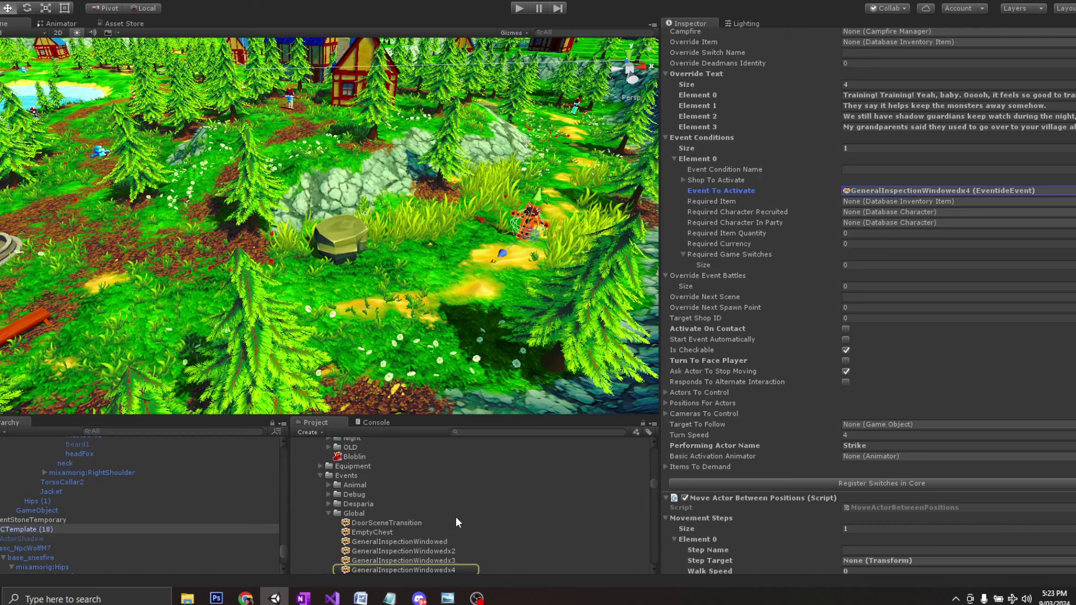
scroll(397, 549, "down", 3)
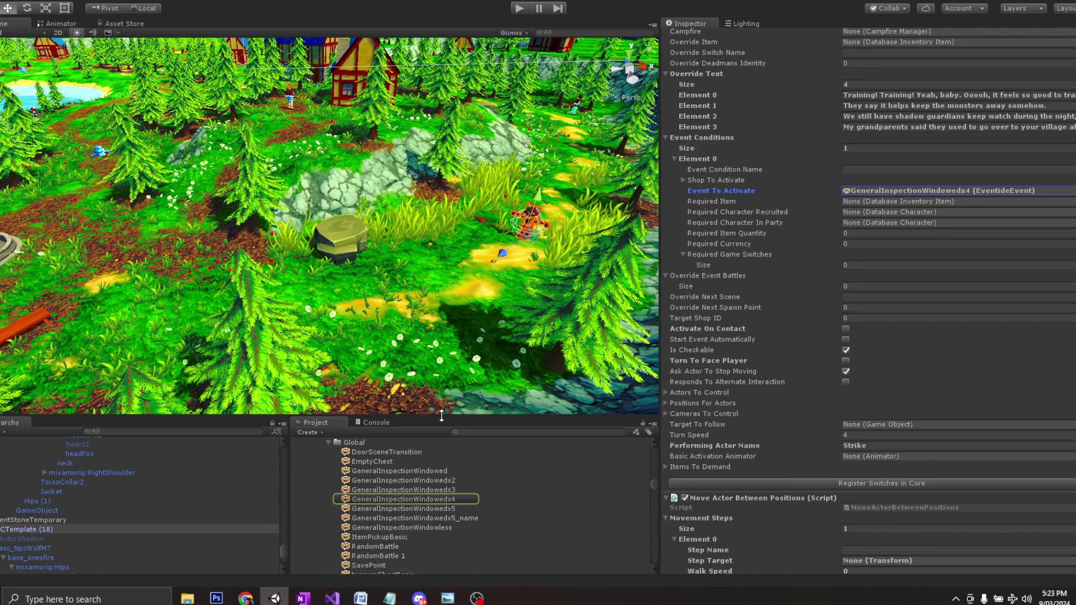
left_click_drag(435, 418, 438, 316)
scroll(440, 447, "up", 3)
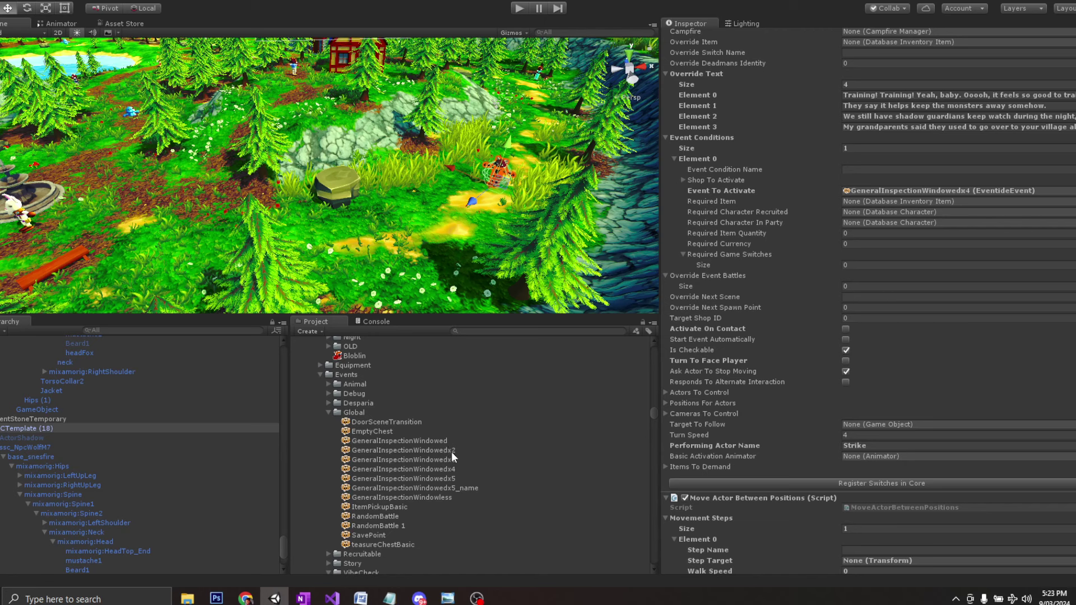
scroll(429, 459, "down", 3)
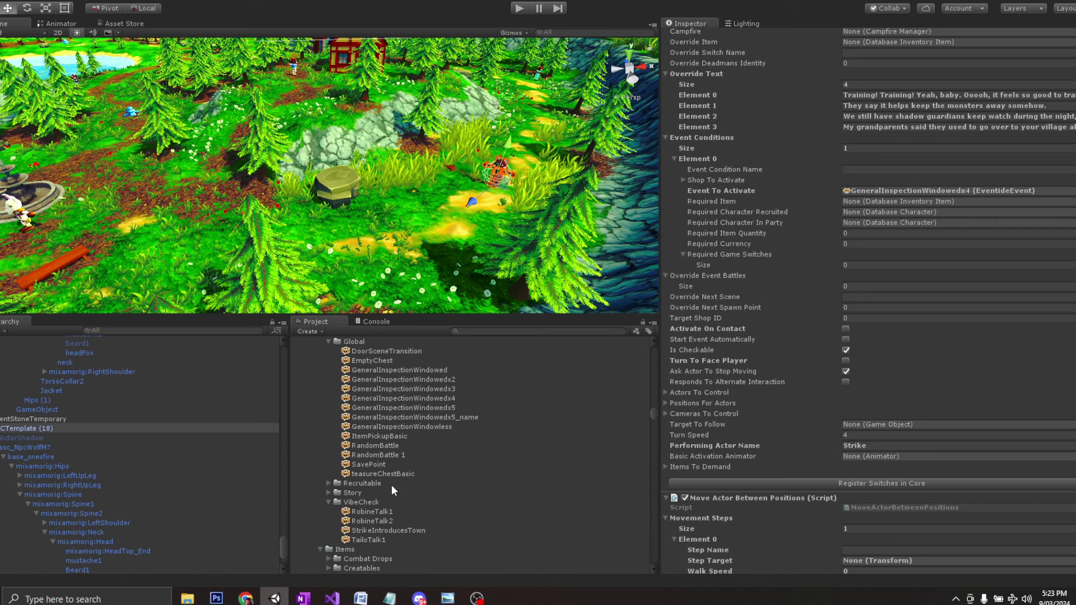
Step: Open the RobineTalk1 event from the VibeCheck folder, with a wider Inspector and its expanded robine step collapsed
left_click(364, 513)
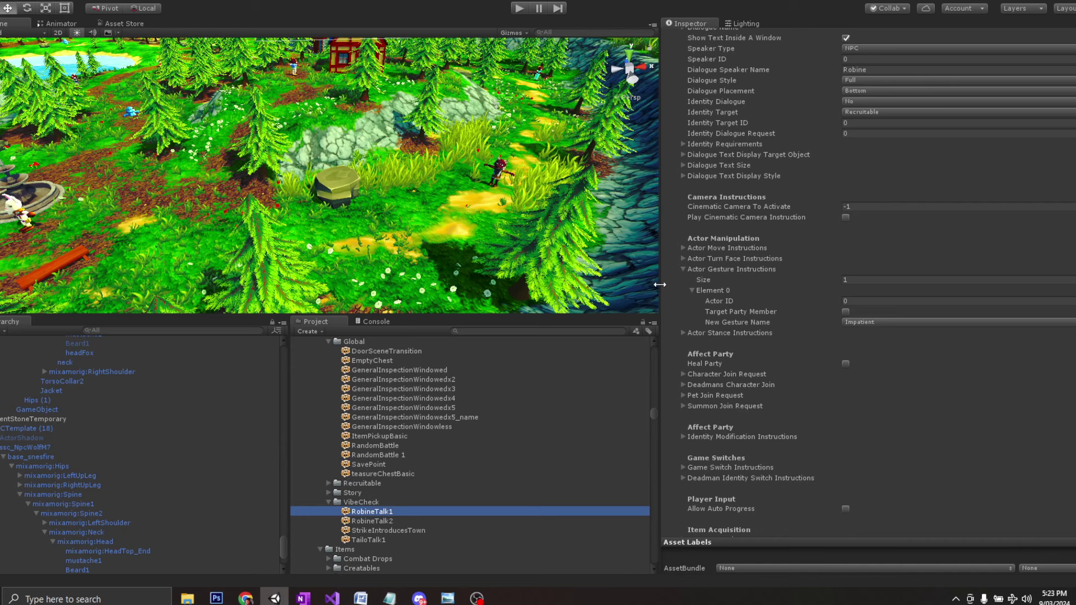
left_click_drag(656, 278, 514, 283)
scroll(574, 355, "up", 10)
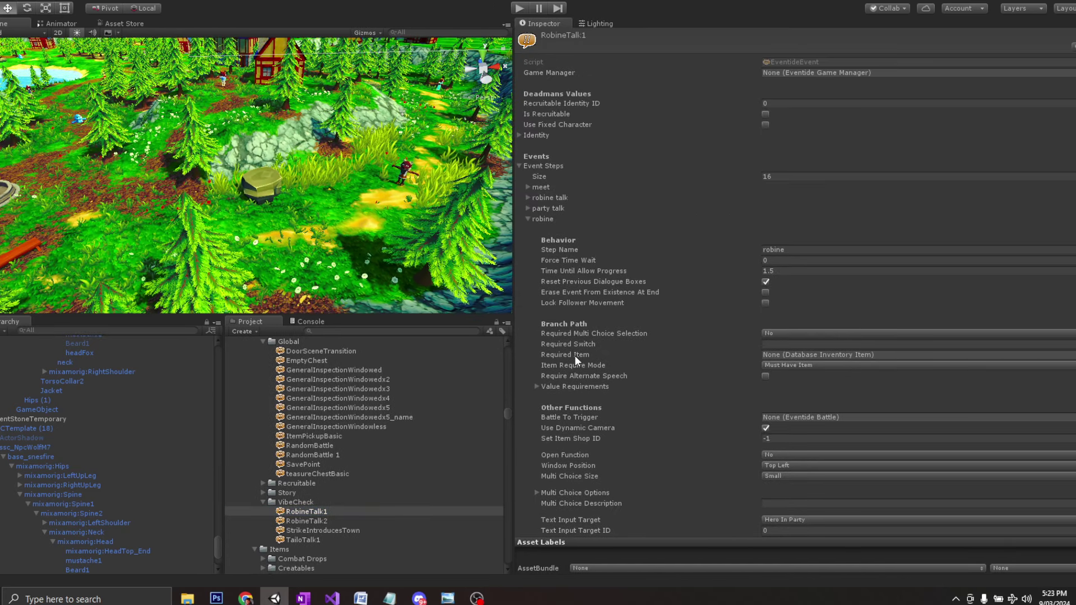
left_click(528, 220)
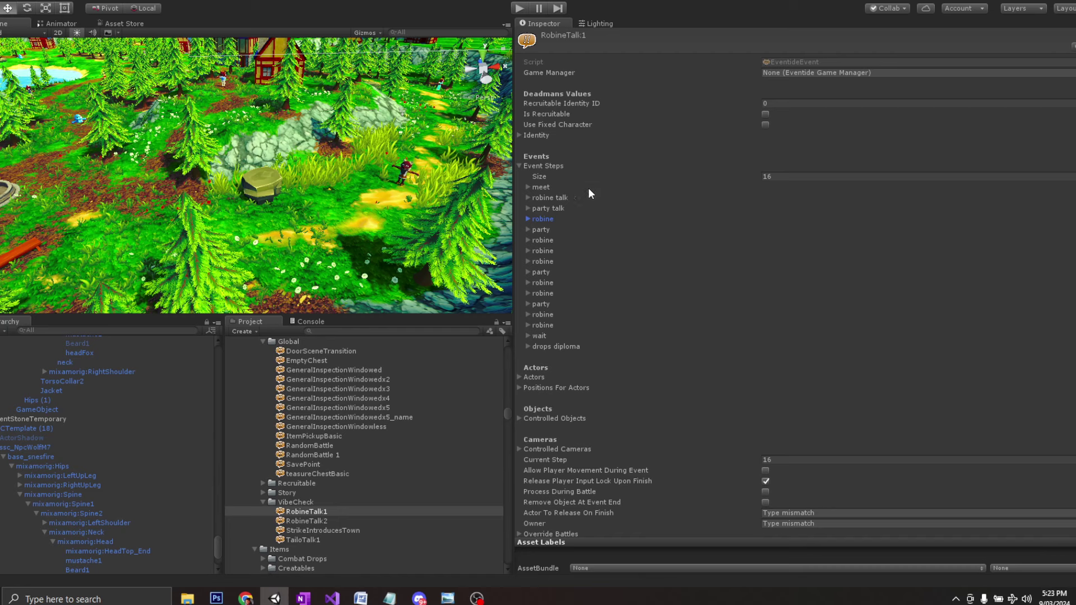
Step: Expand the meet event step and look through its behavior and branch path settings
left_click(528, 187)
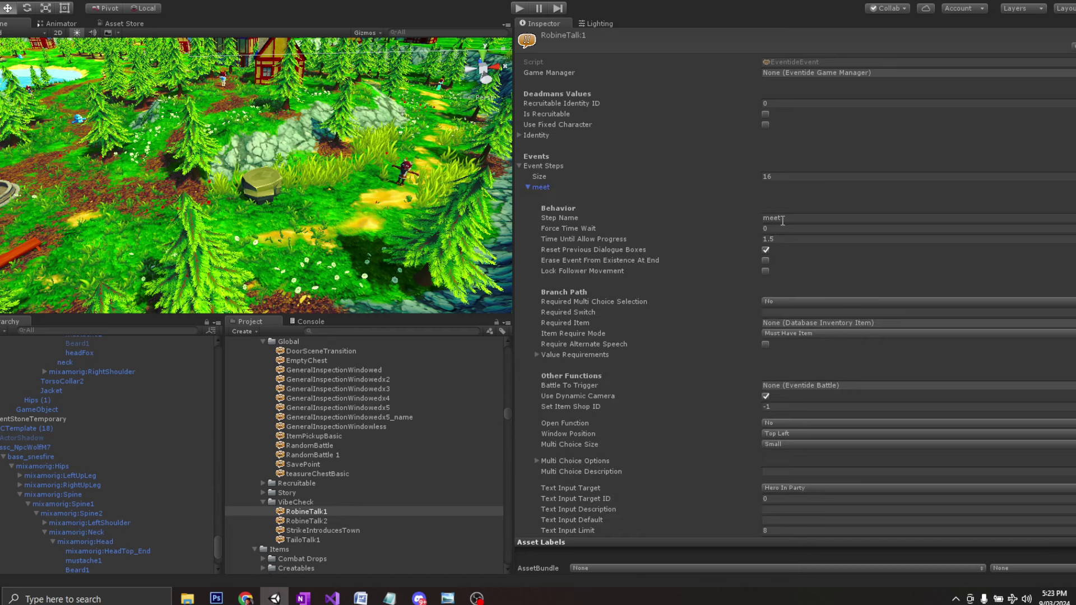
left_click(528, 187)
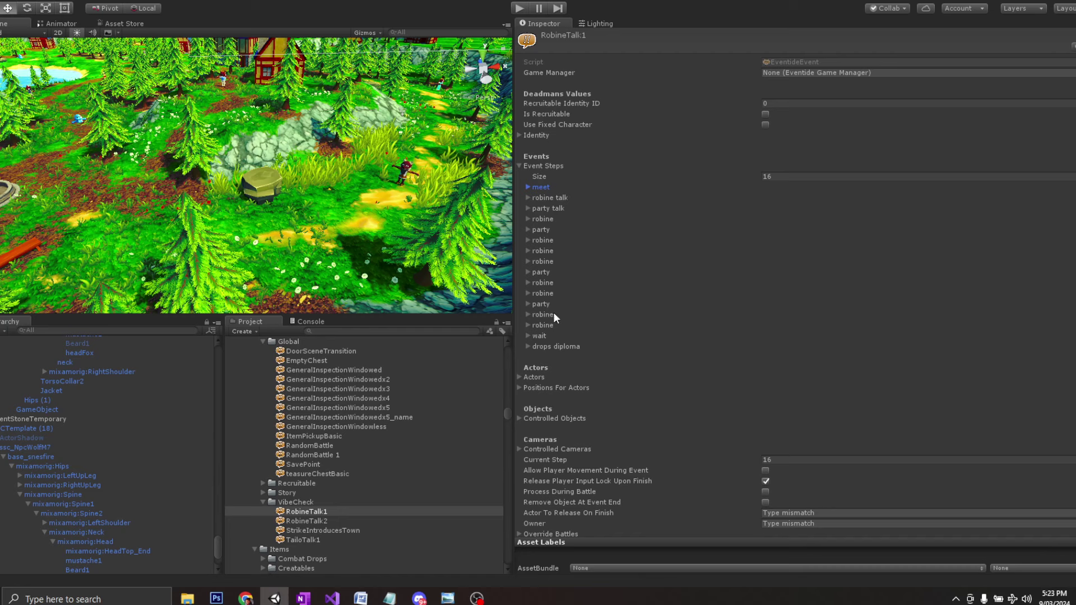
left_click(527, 187)
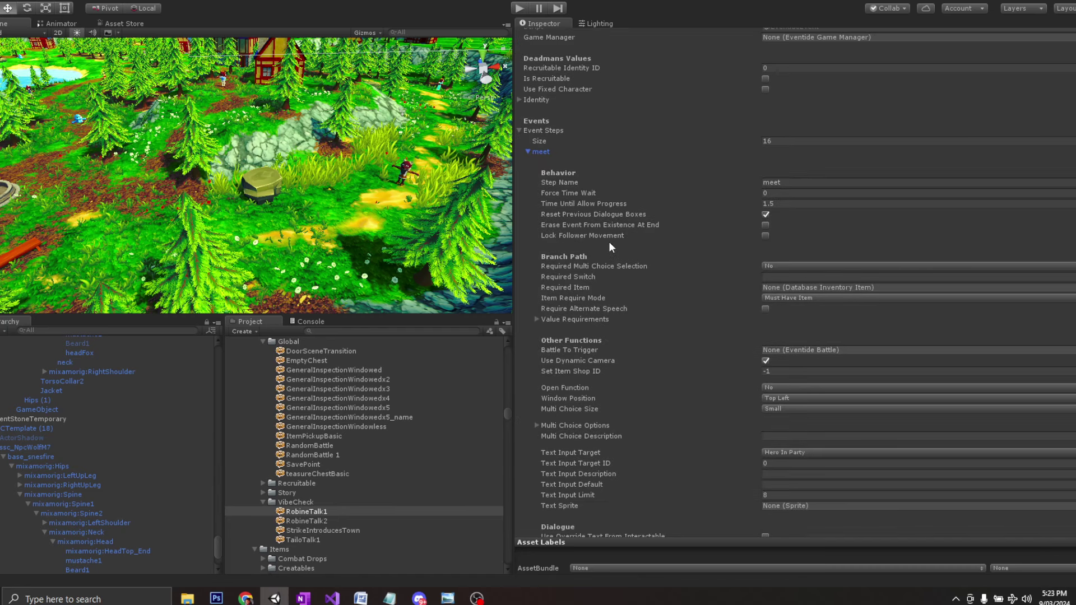
scroll(609, 241, "down", 5)
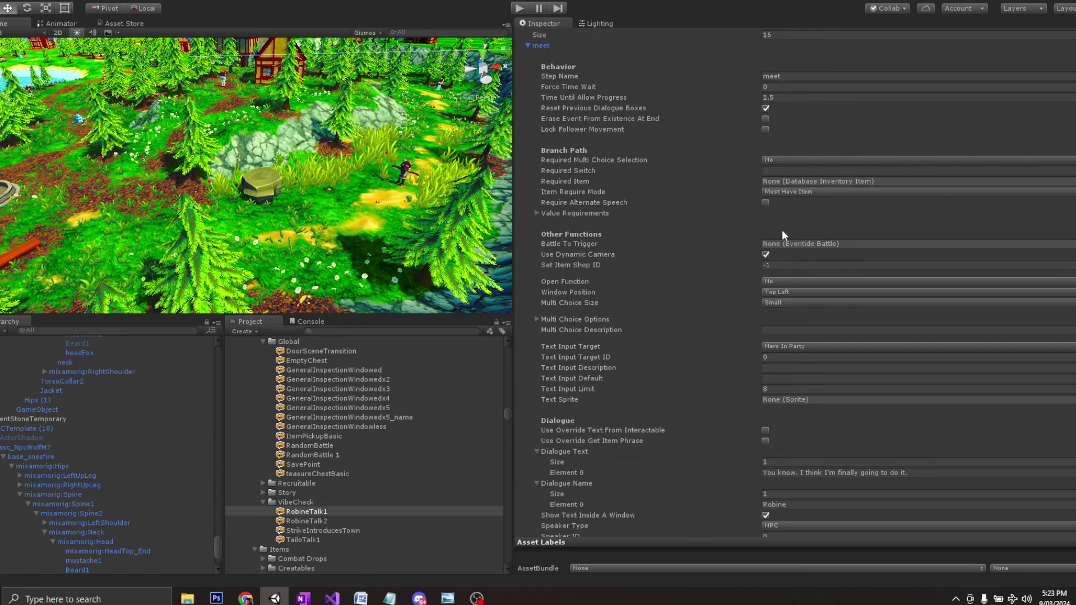
Step: Set the size of the meet step's Value Requirements to 1
left_click(537, 214)
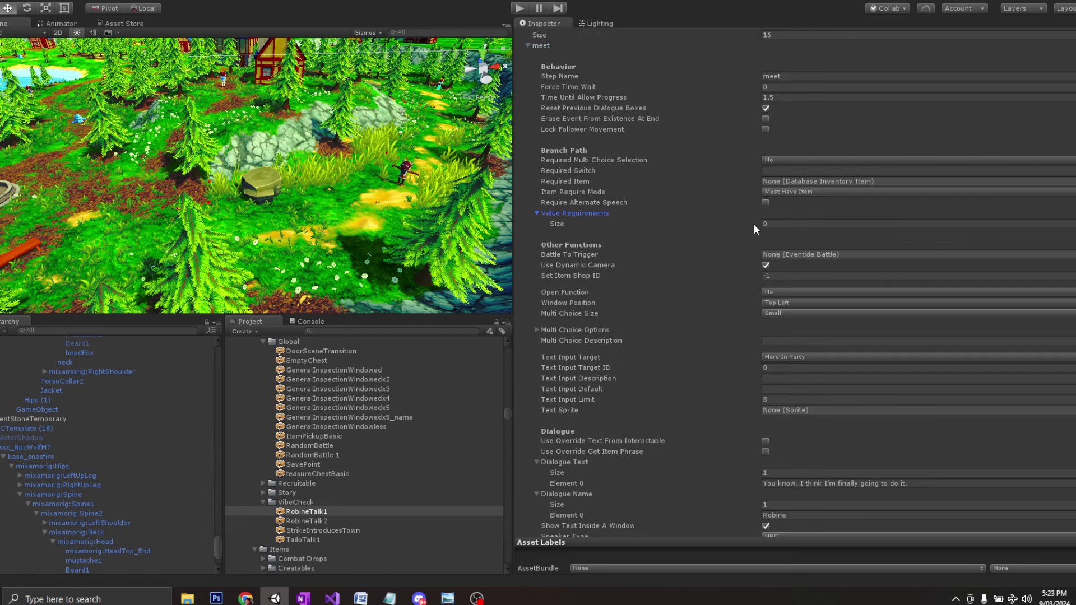
left_click(537, 213)
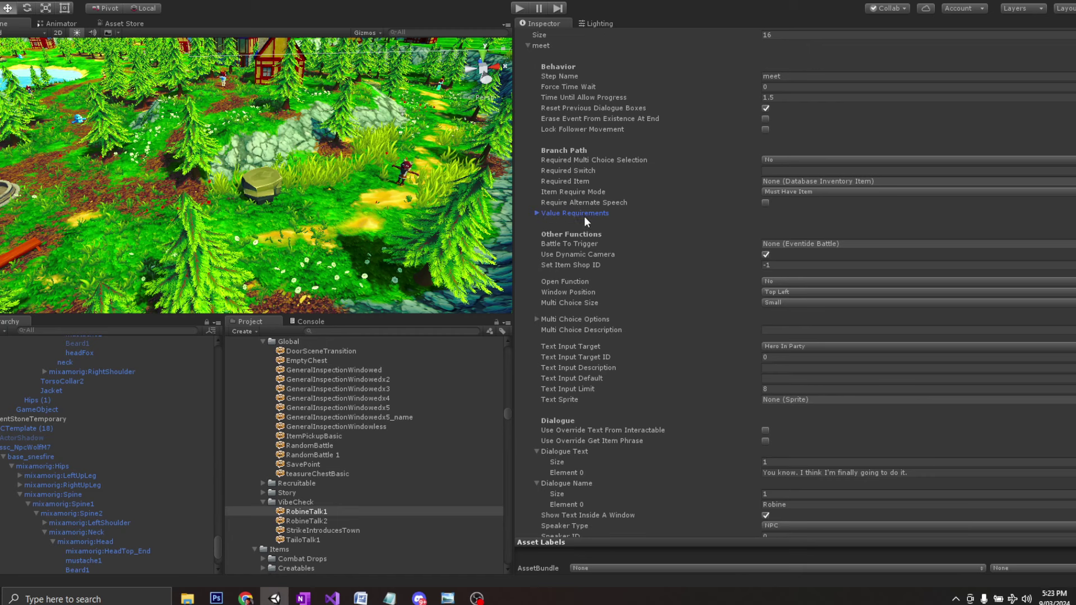
left_click(536, 214)
left_click(785, 224)
type("1")
key("Return")
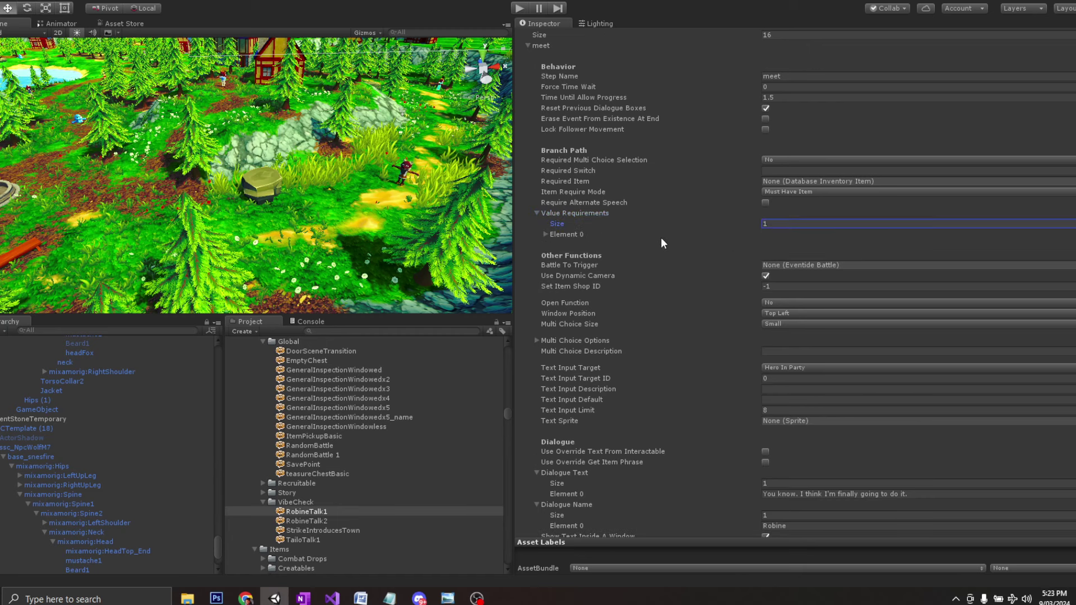
Step: Review the fields and Requirement Mode options of value requirement Element 0, keeping Less Than, and collapse Value Requirements
left_click(545, 235)
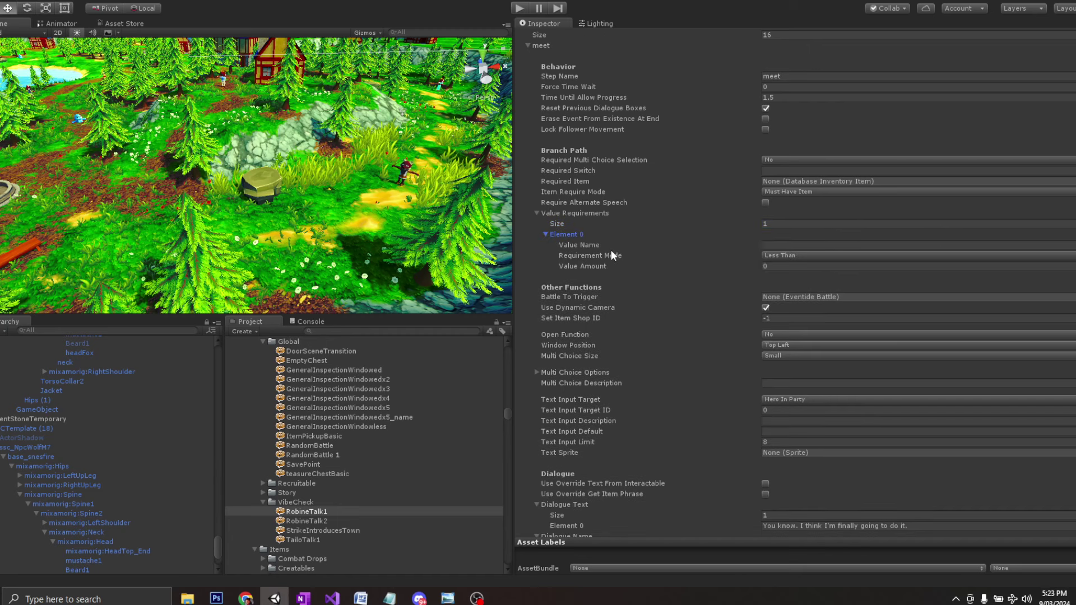
left_click(783, 245)
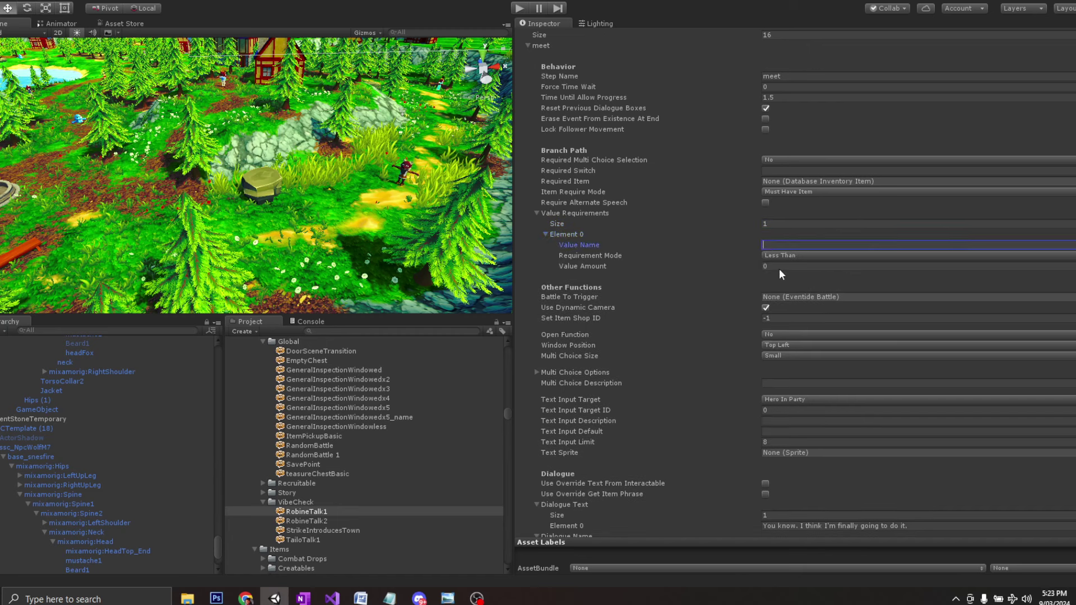
left_click(782, 255)
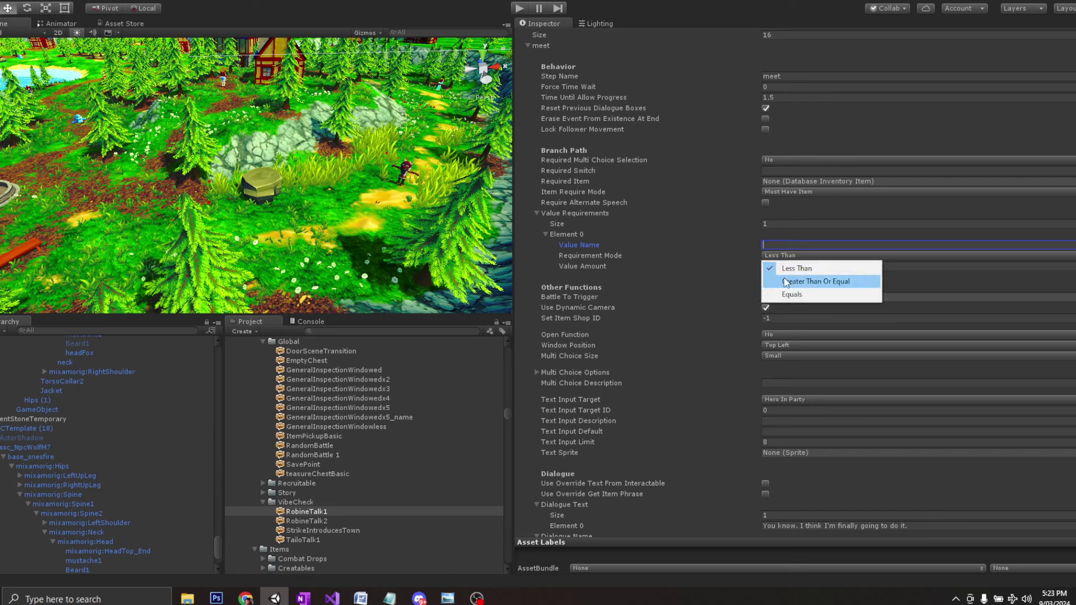
left_click(762, 268)
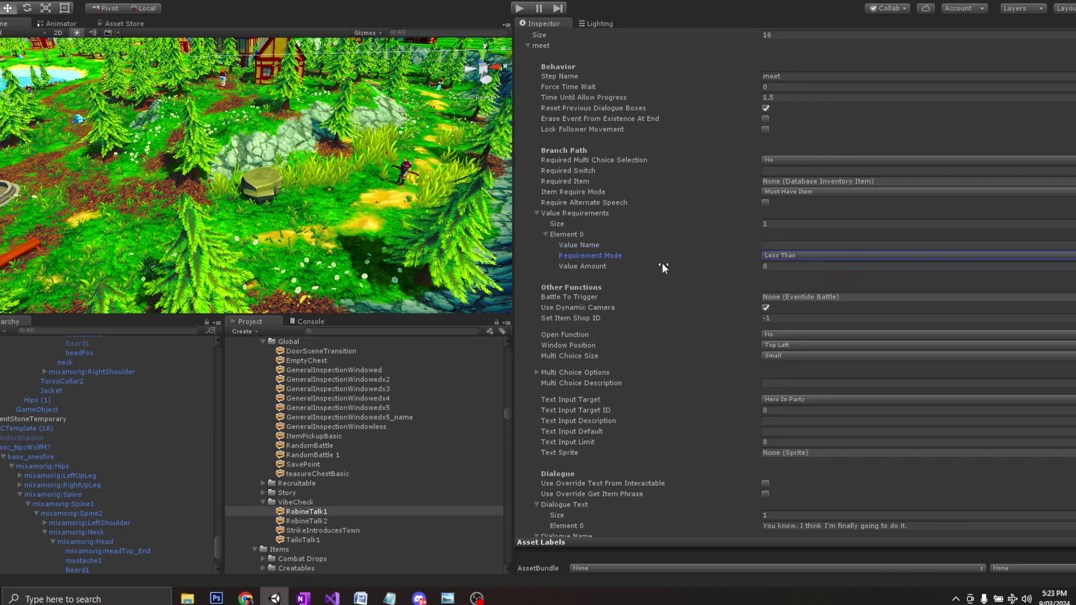
scroll(263, 246, "up", 1)
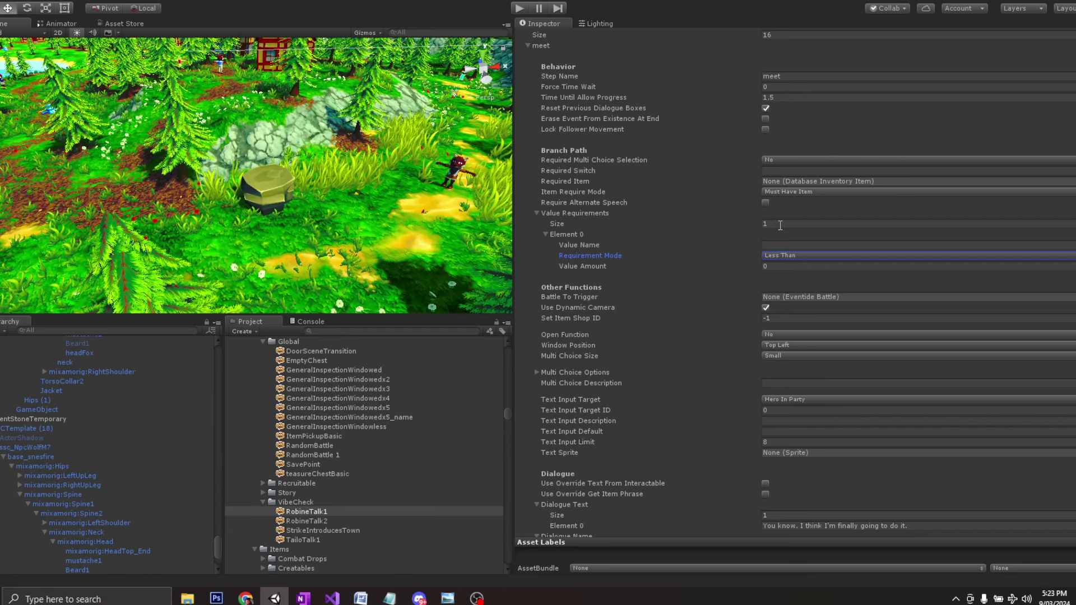
left_click(573, 214)
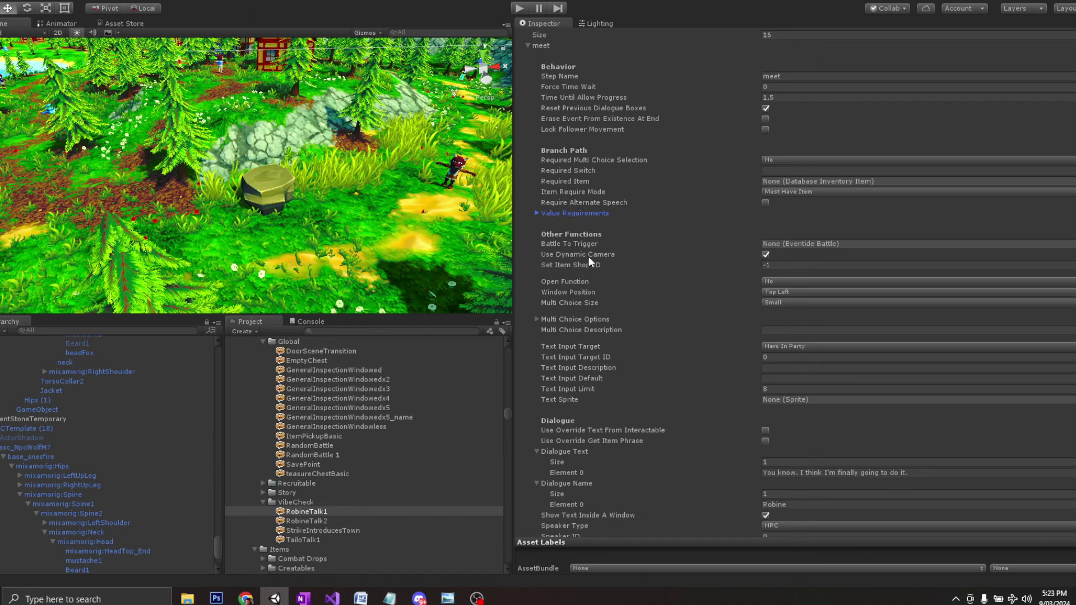
Step: Examine the meet step's choice, text input, dialogue and camera settings, including its Identity Requirements
scroll(635, 234, "down", 3)
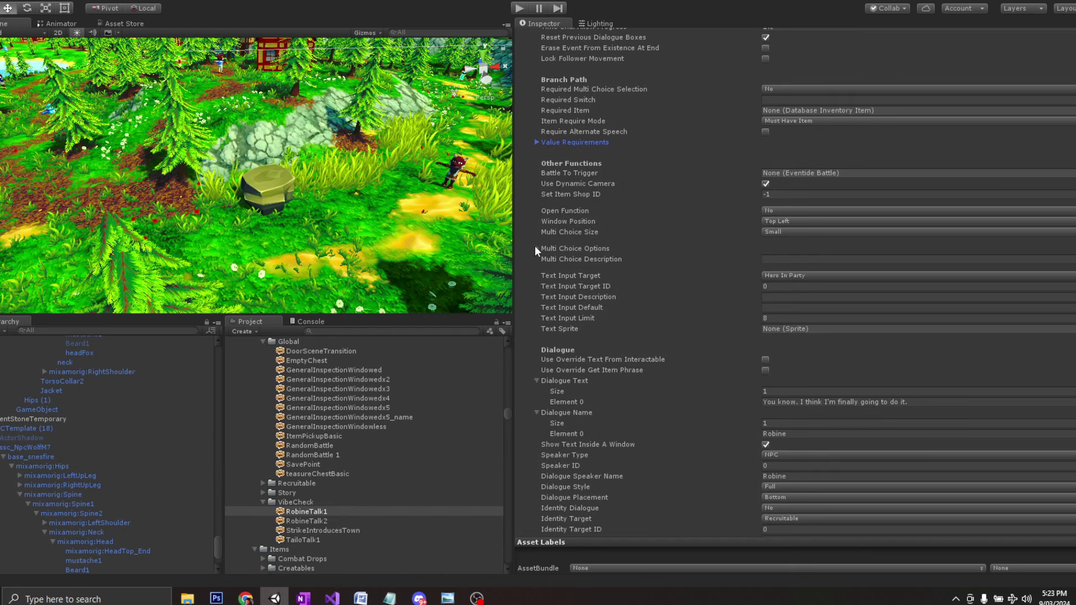
scroll(568, 286, "down", 3)
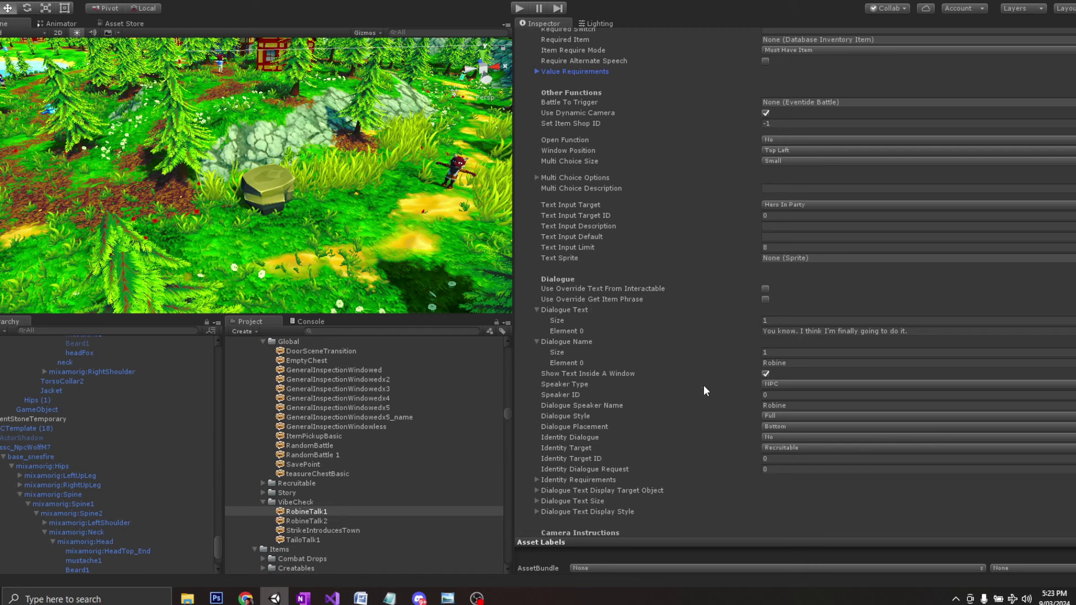
scroll(650, 455, "down", 3)
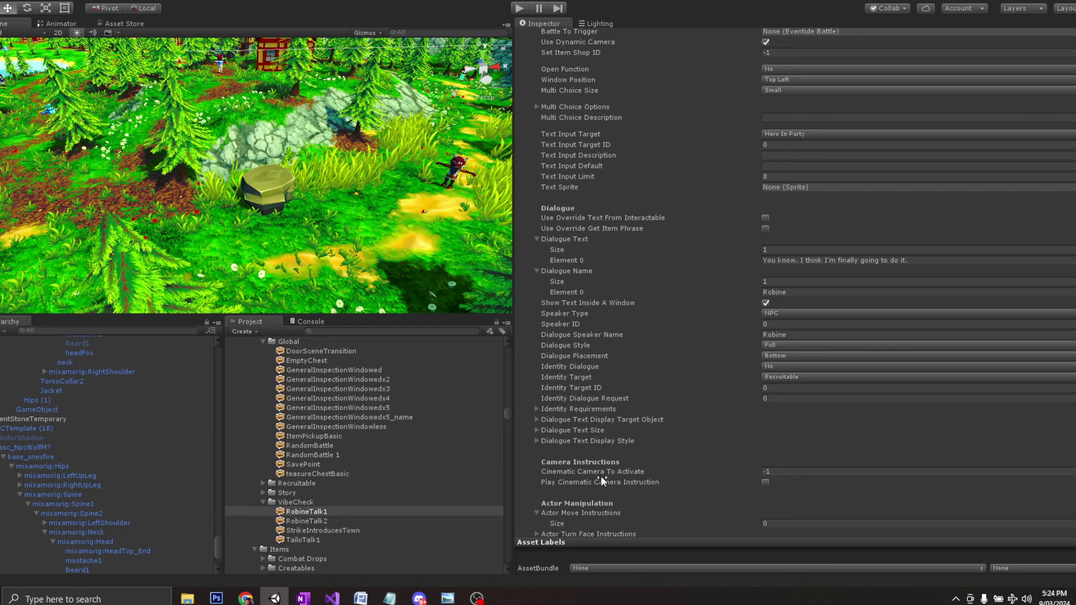
scroll(587, 314, "down", 3)
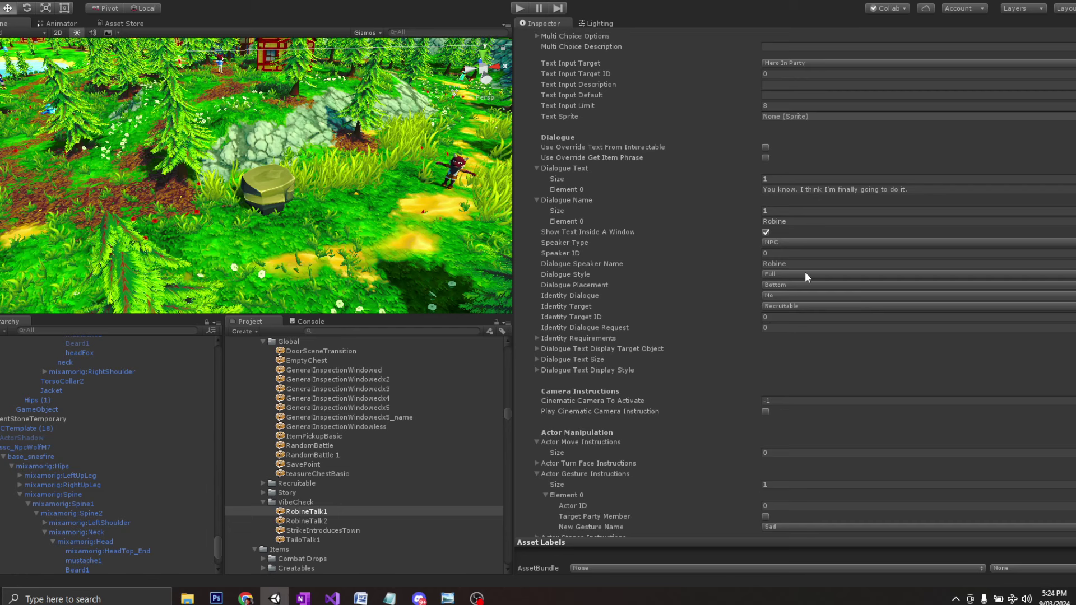
scroll(573, 285, "down", 5)
left_click(536, 231)
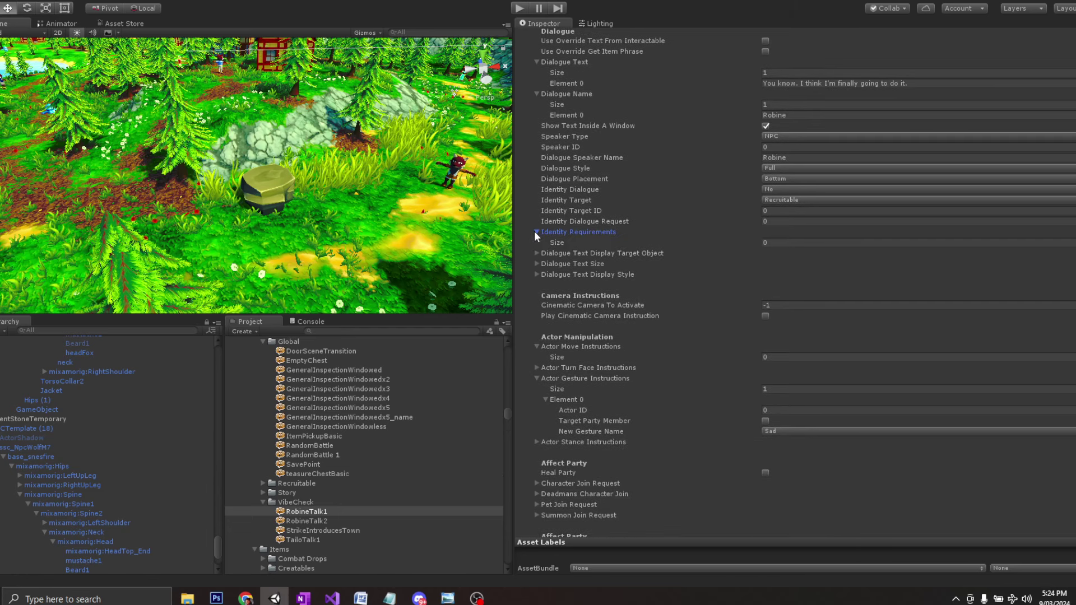
left_click(535, 232)
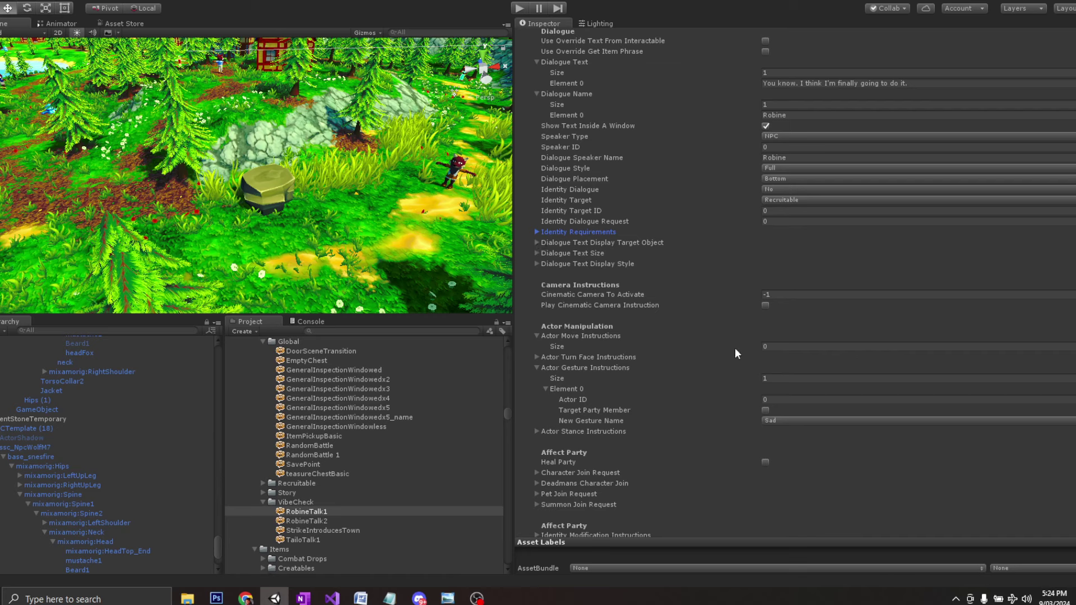
Step: Set the size of the meet step's Actor Move Instructions to 2 and review the fields of both entries
left_click(800, 349)
type("2")
key("Return")
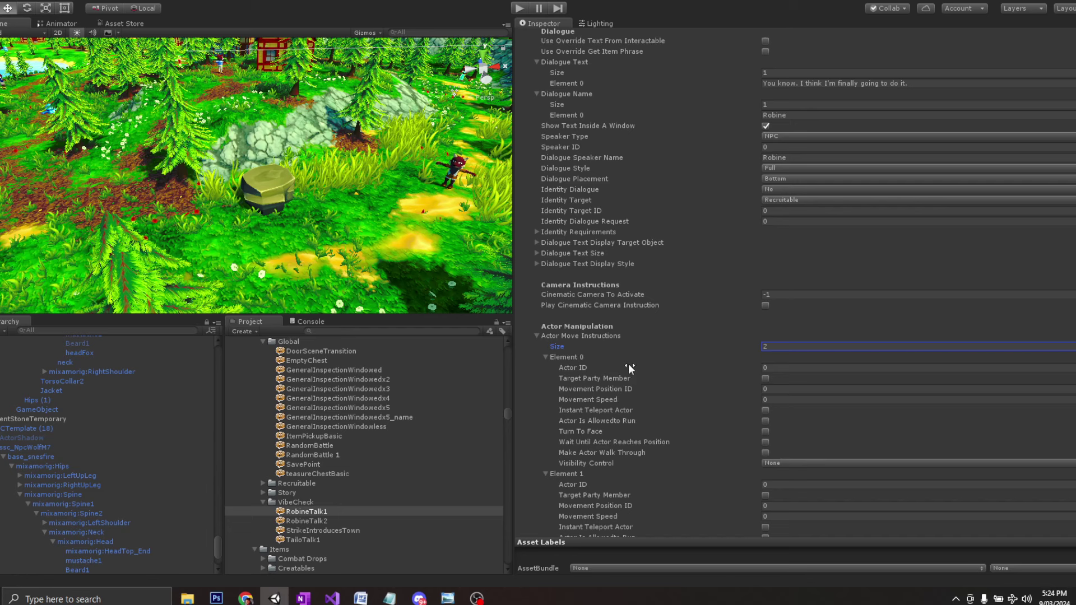
scroll(628, 364, "down", 5)
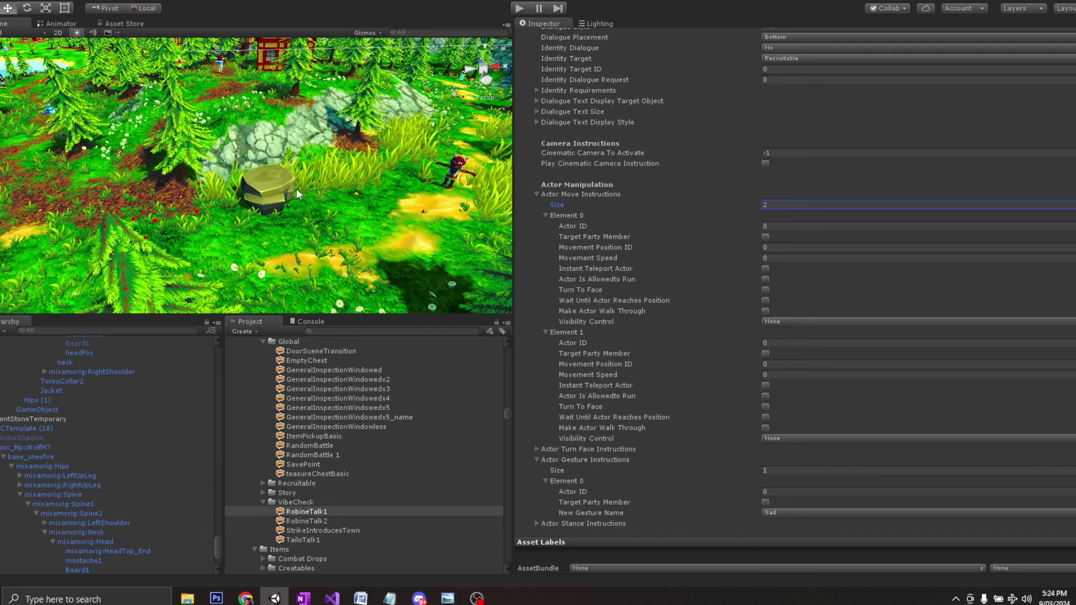
Step: Set the size of the Actor Turn Face Instructions to 2 and expand the Actor Move Instructions again
left_click(537, 194)
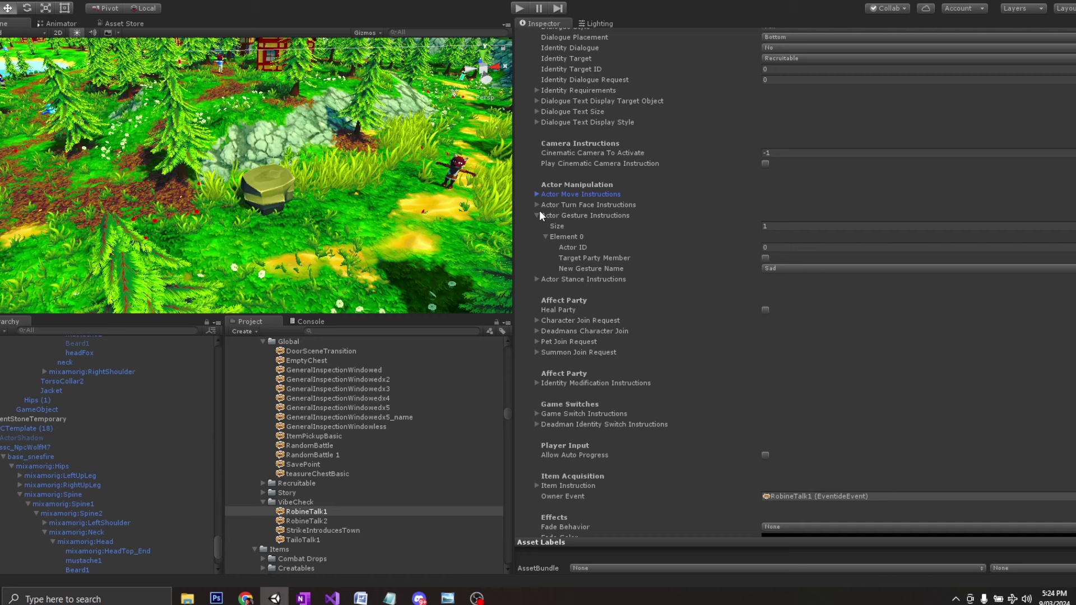
left_click(539, 206)
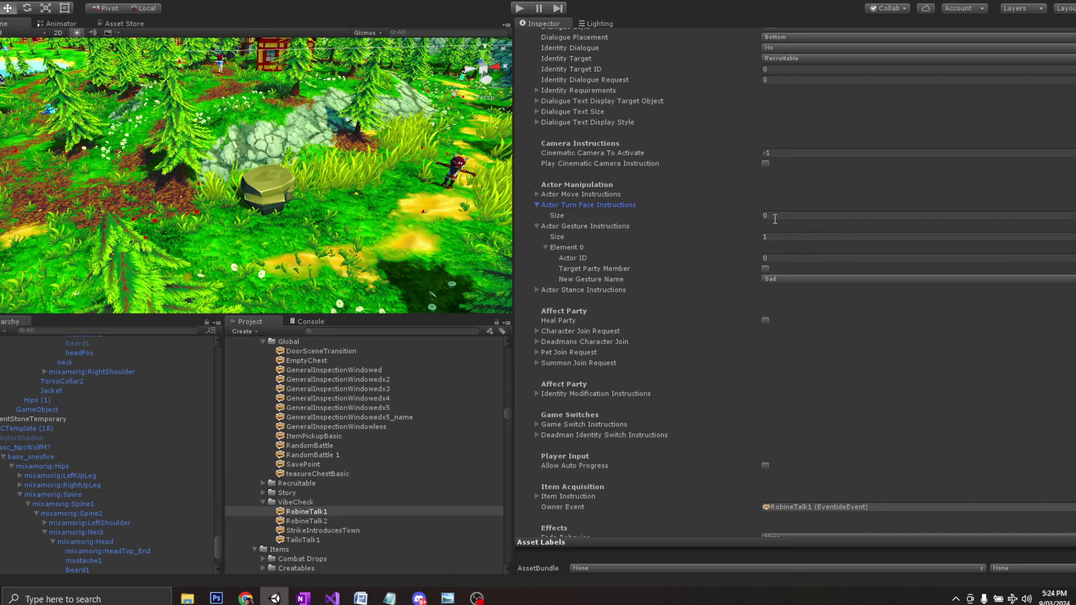
left_click(775, 219)
type("2")
key("Return")
left_click(537, 193)
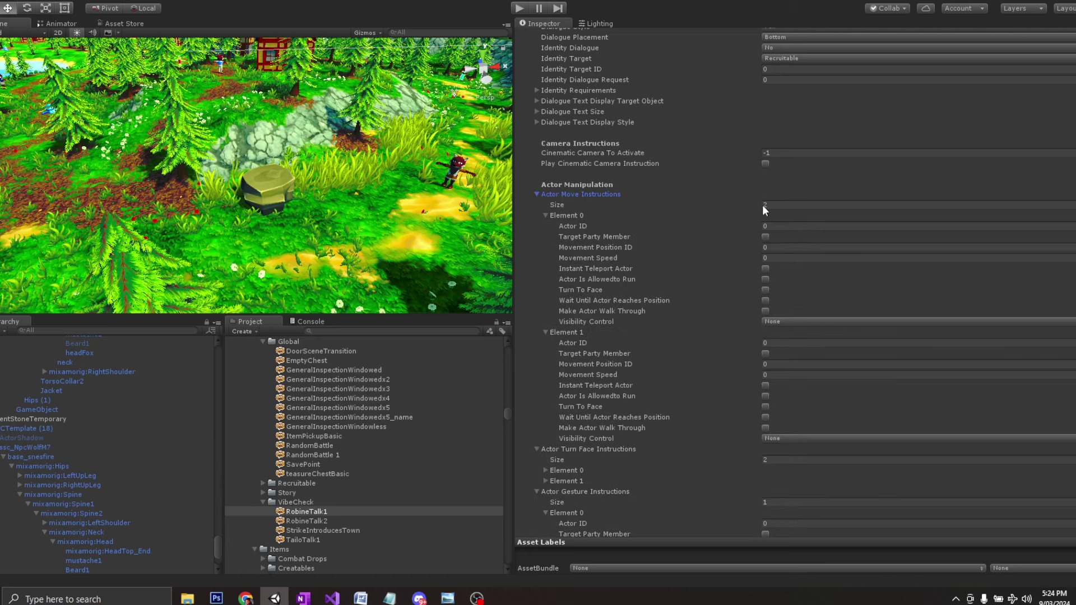
Step: Set the size of the meet step's Actor Move Instructions to 0
left_click(777, 205)
type("0")
key("Return")
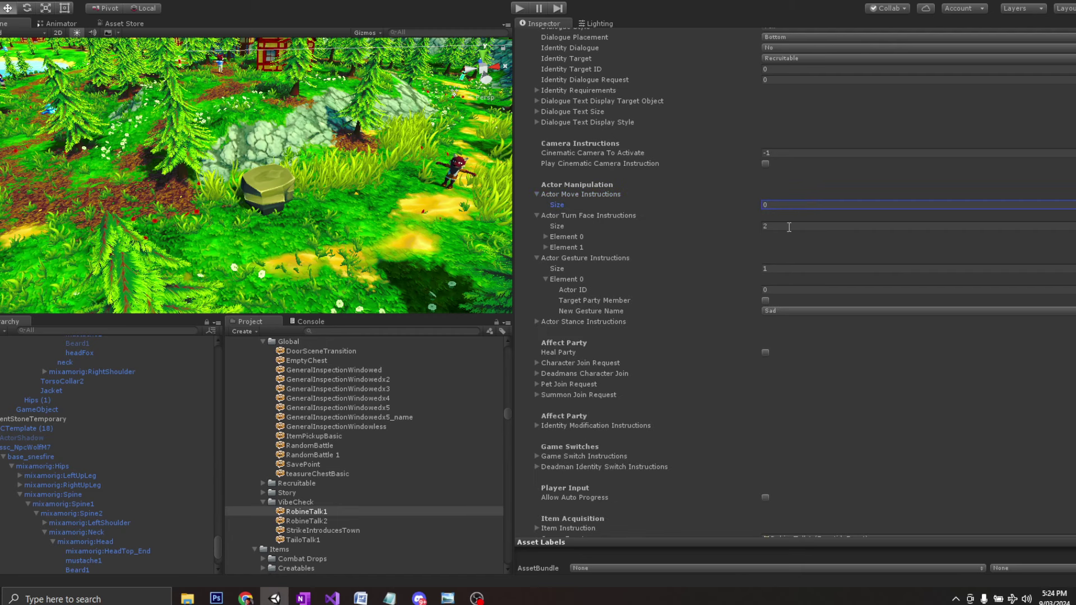
Step: Review Element 0 of the Actor Turn Face Instructions, set the list's size to 0 and collapse it
left_click(546, 237)
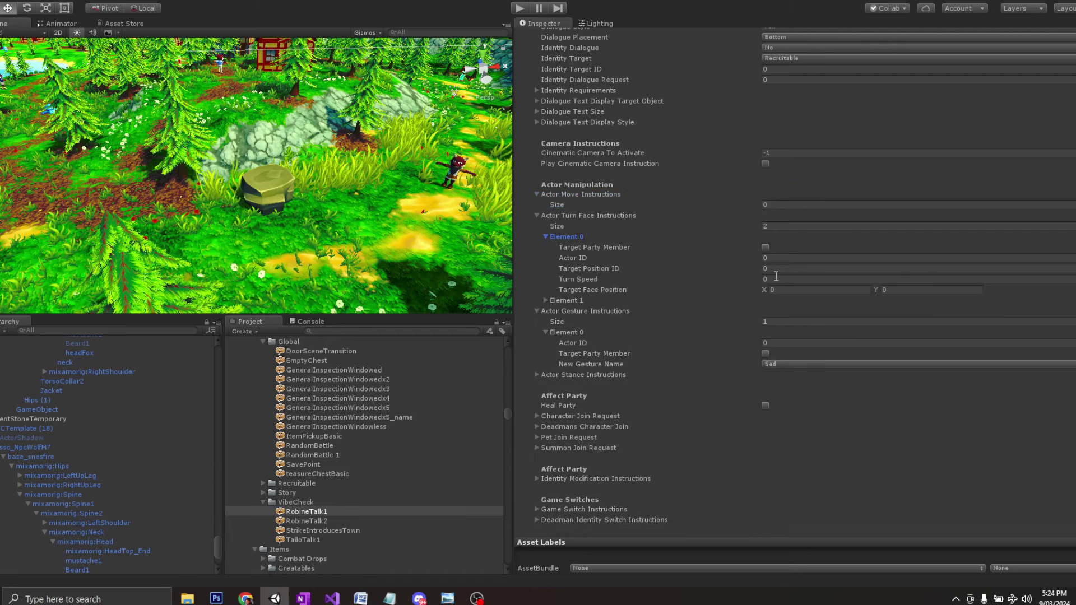
left_click(785, 226)
type("0")
key("Return")
left_click(537, 215)
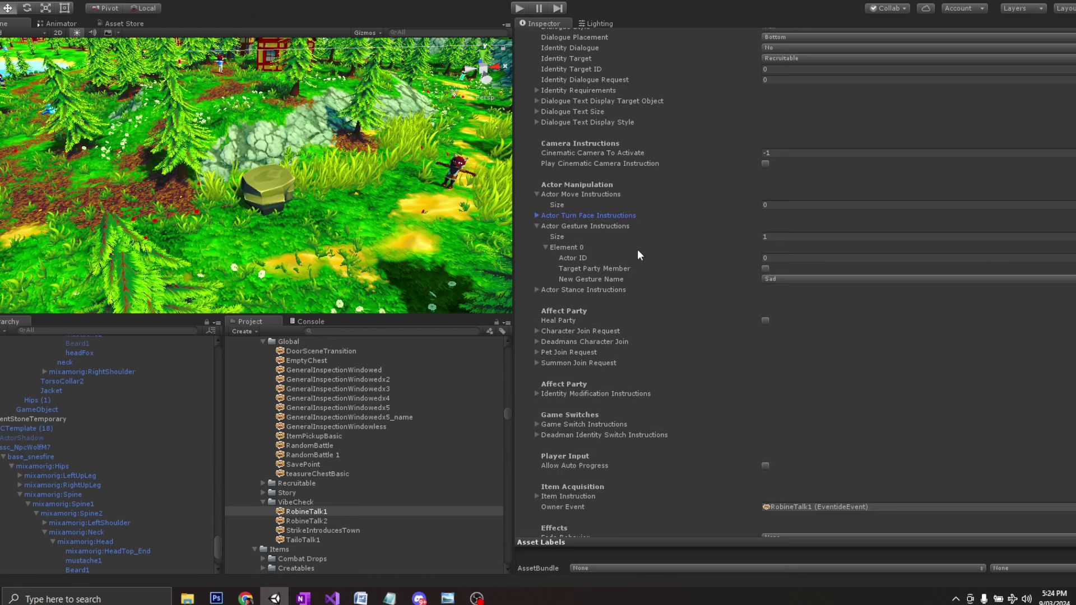
left_click(537, 216)
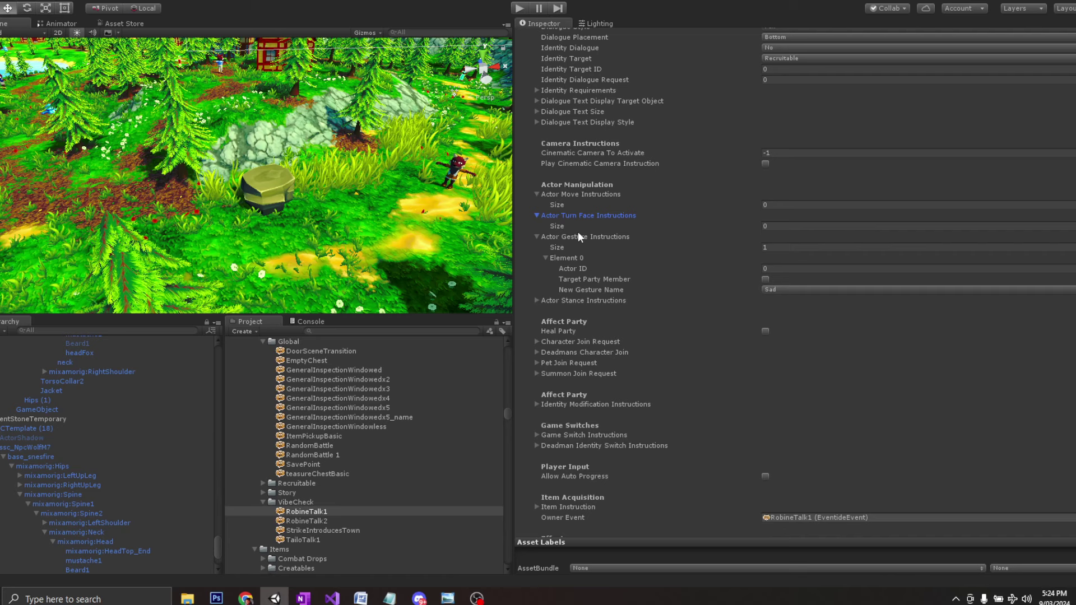
left_click(537, 216)
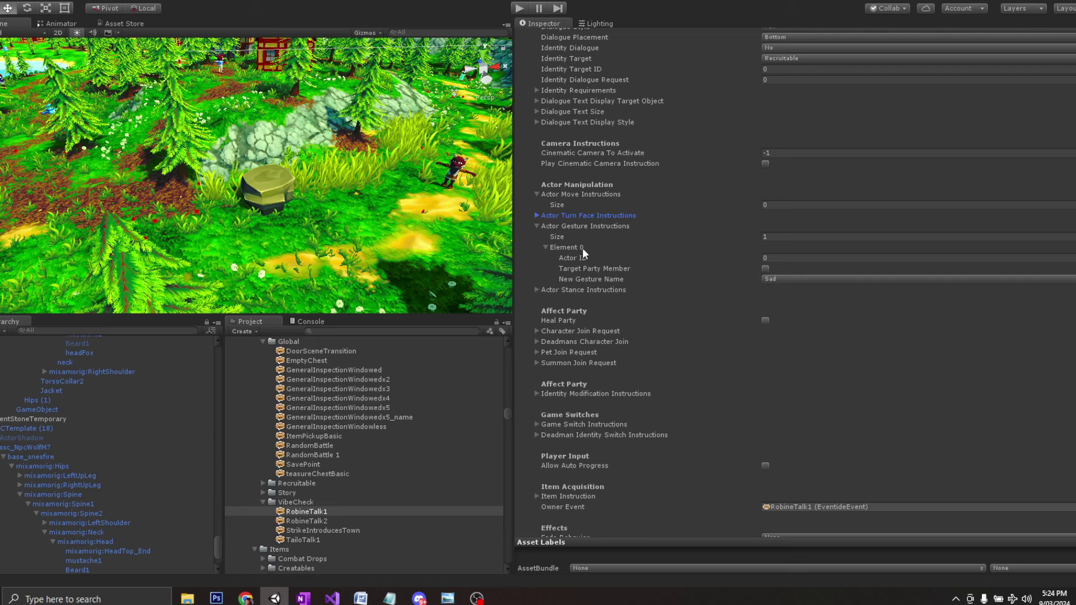
Step: Review the New Gesture Name options, keeping Sad, then expand Actor Stance Instructions and collapse Actor Gesture Instructions
left_click(792, 280)
left_click(802, 342)
left_click(793, 279)
left_click(802, 290)
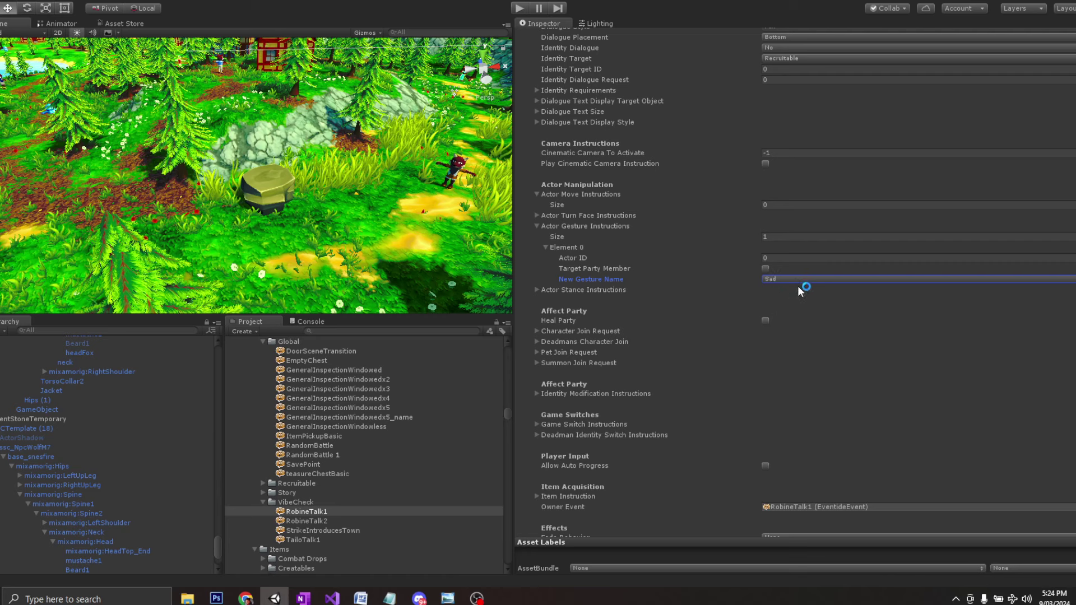
left_click(541, 290)
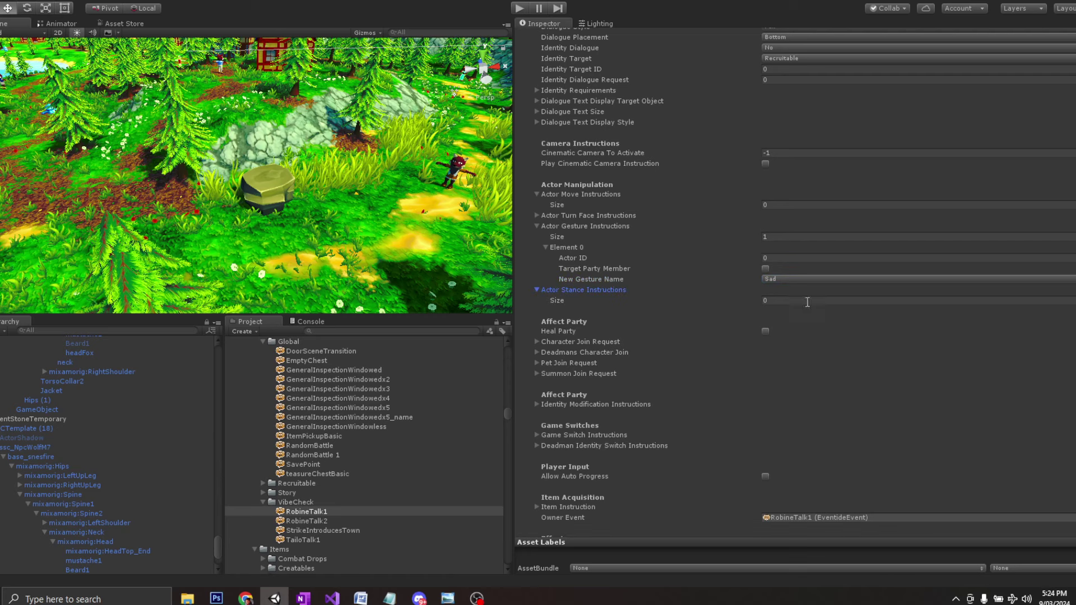
left_click(537, 225)
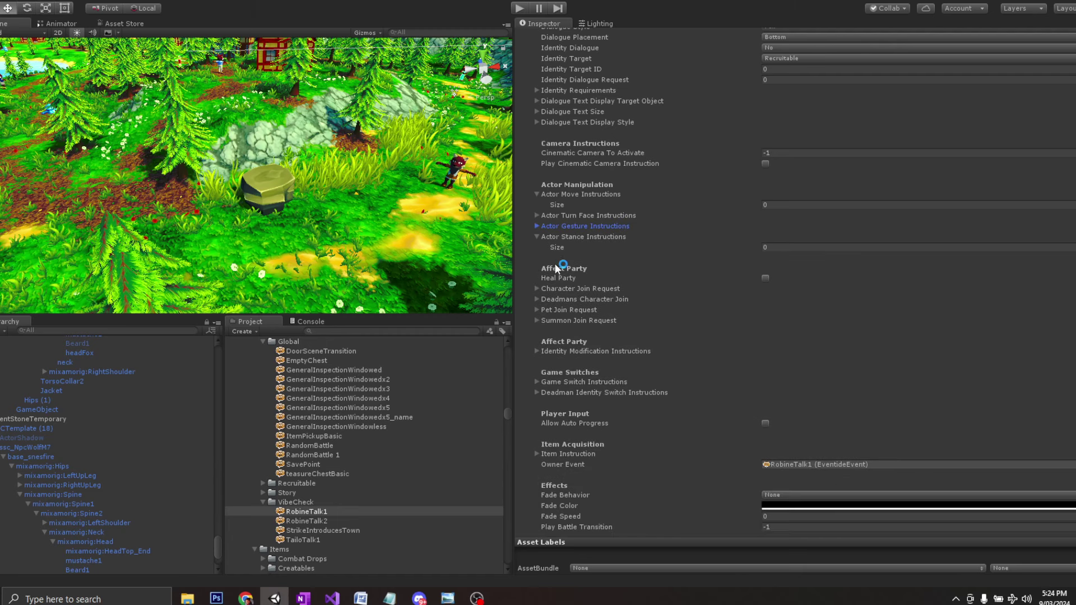
Step: Review the fields of the Character Join Request and collapse it again
left_click(539, 289)
scroll(594, 352, "down", 5)
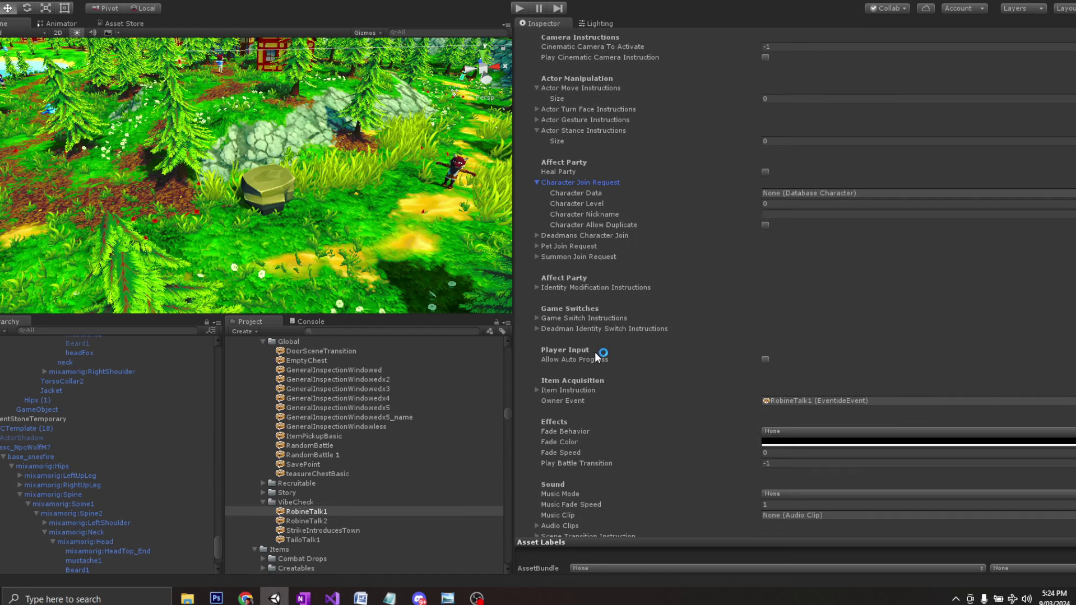
left_click(536, 112)
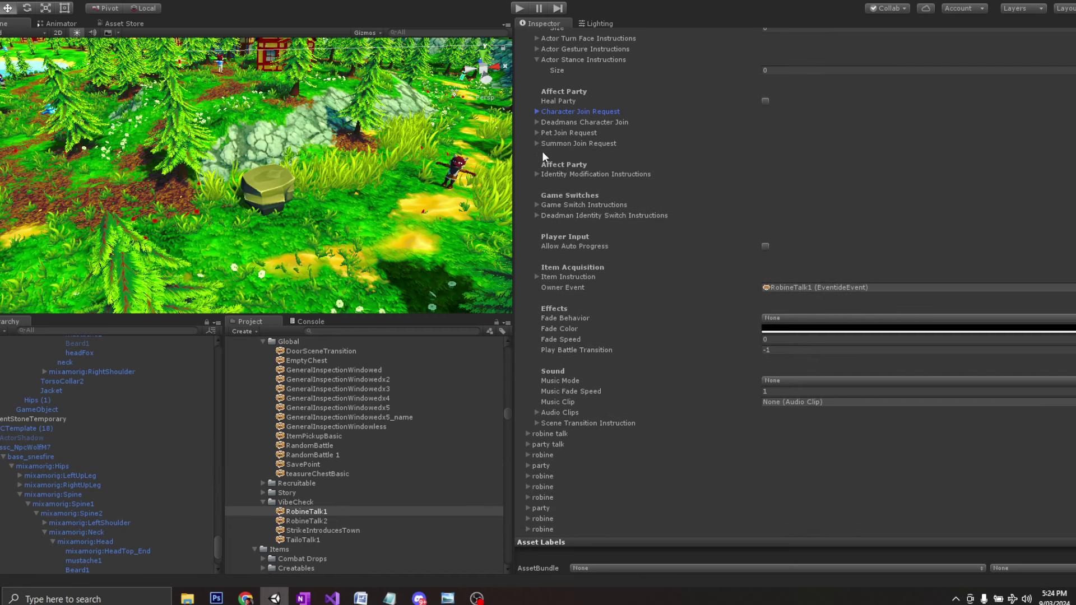
Step: Set the Identity Modification Instructions size to 1, review Element 0's fields, and reset the size to 0
left_click(537, 175)
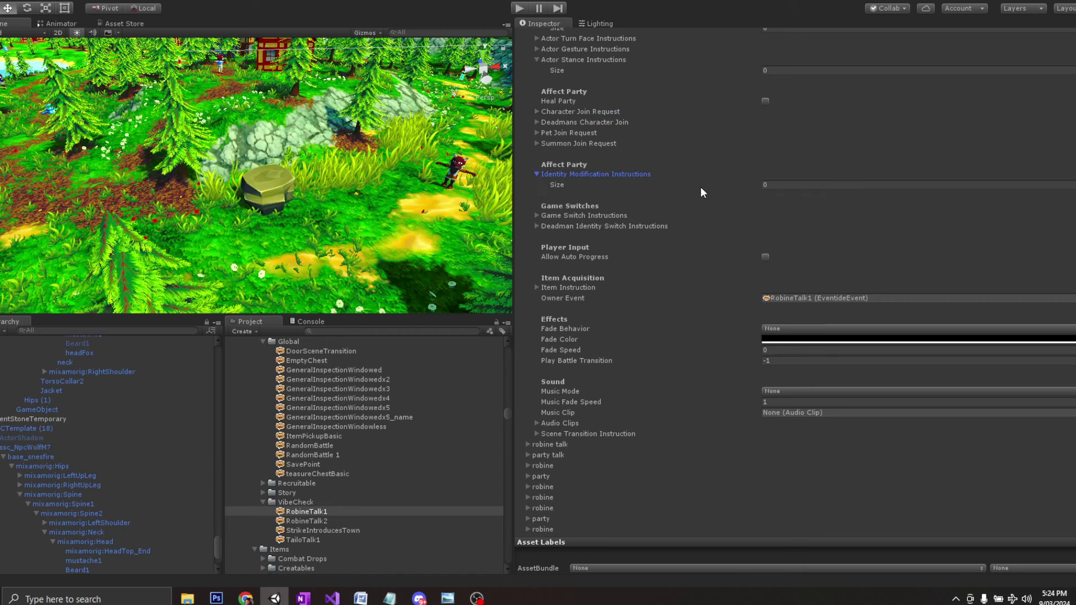
left_click(784, 185)
type("1")
key("Return")
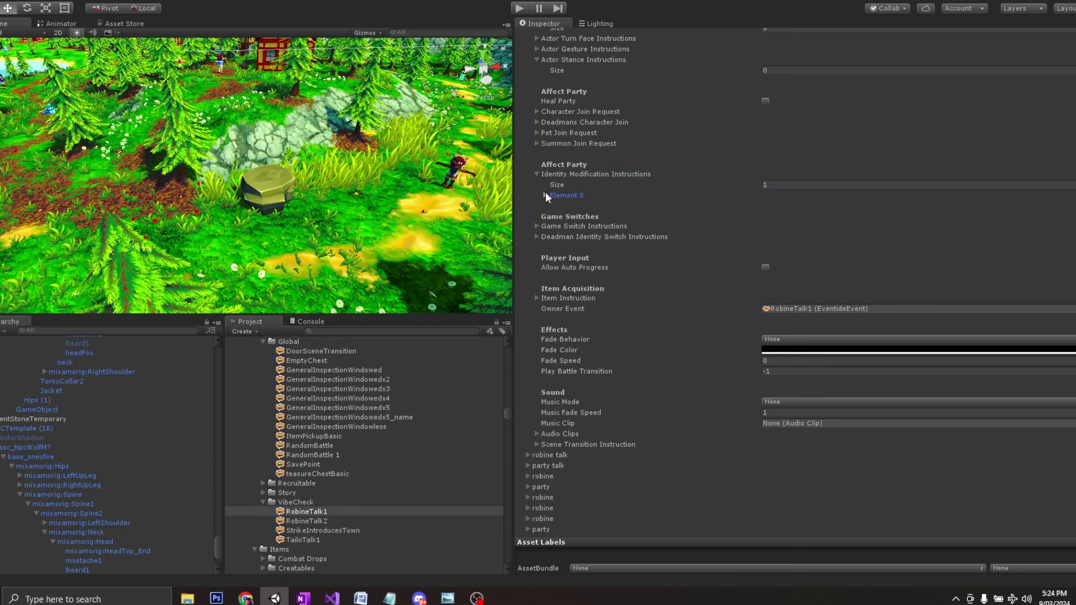
left_click(545, 195)
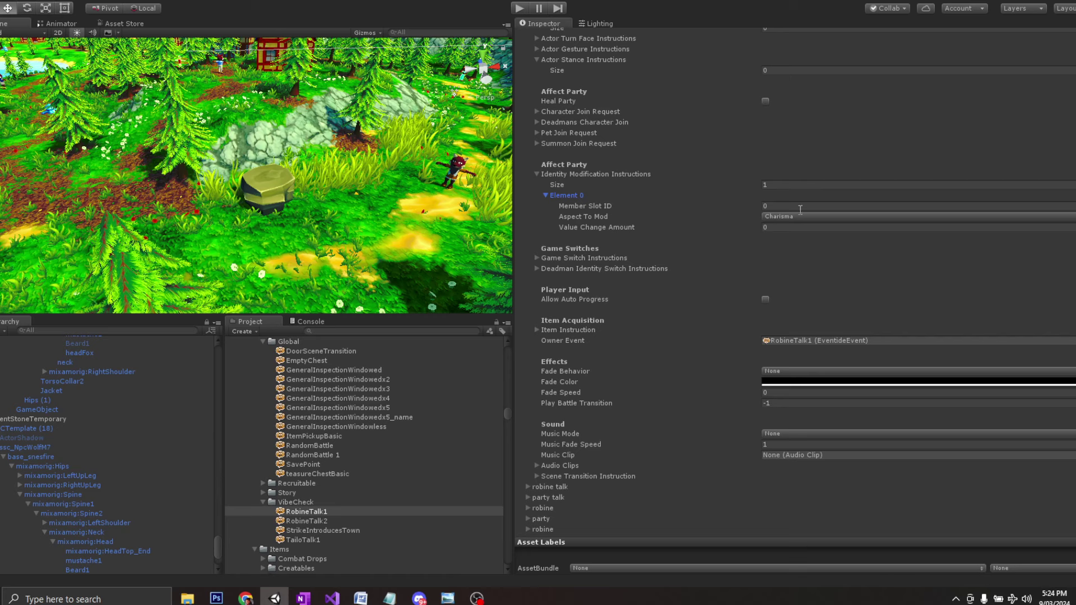
left_click(806, 186)
type("0")
key("Return")
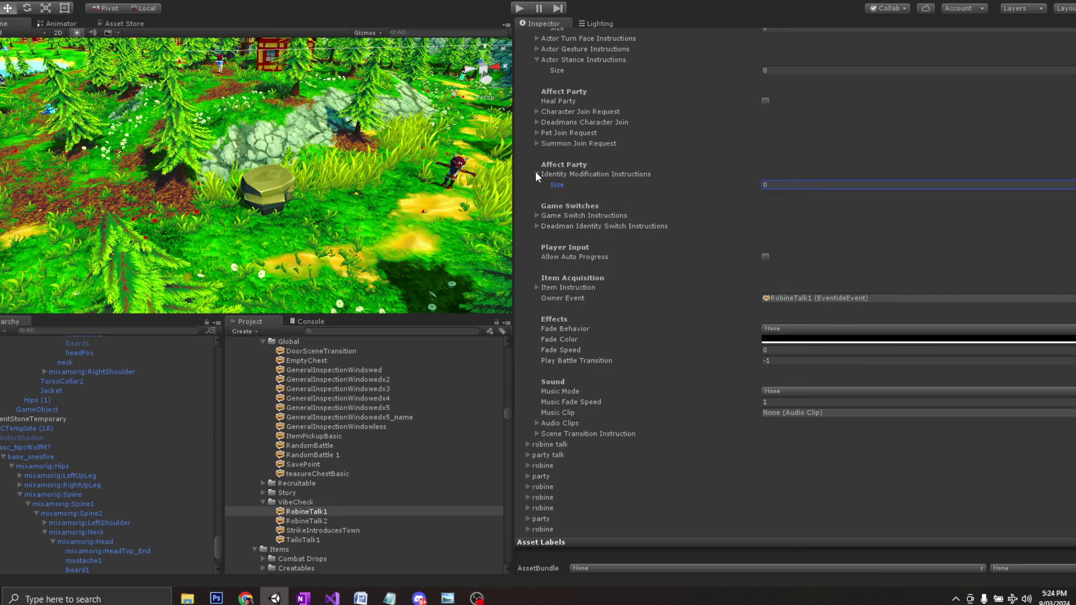
left_click(536, 173)
Step: Set the Game Switch Instructions size to 1 to inspect its entry, and reset the size to 0
left_click(540, 205)
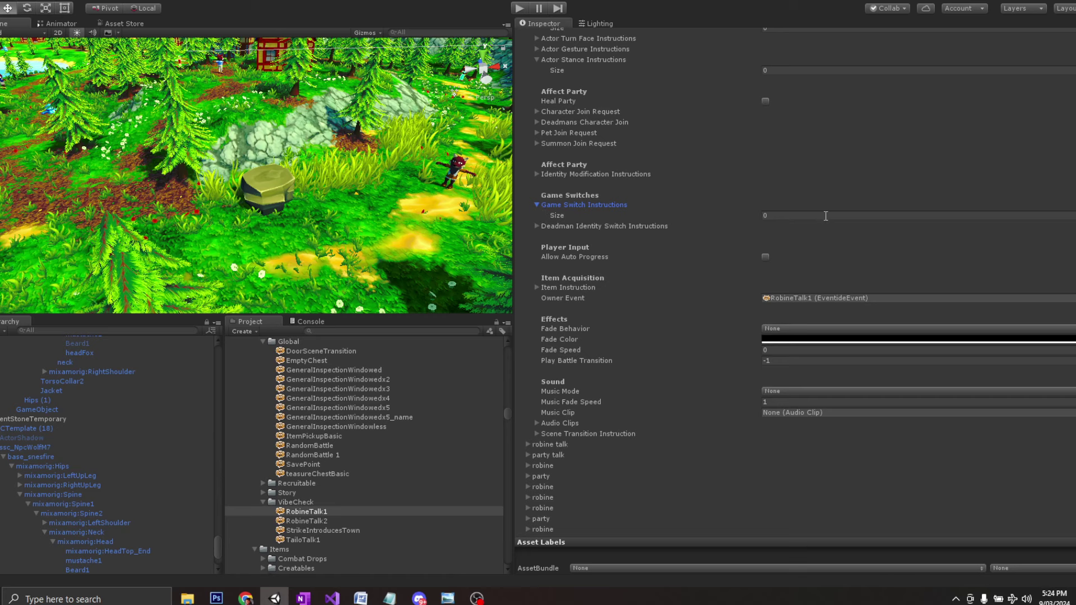
left_click(819, 215)
type("1")
key("Return")
left_click(546, 224)
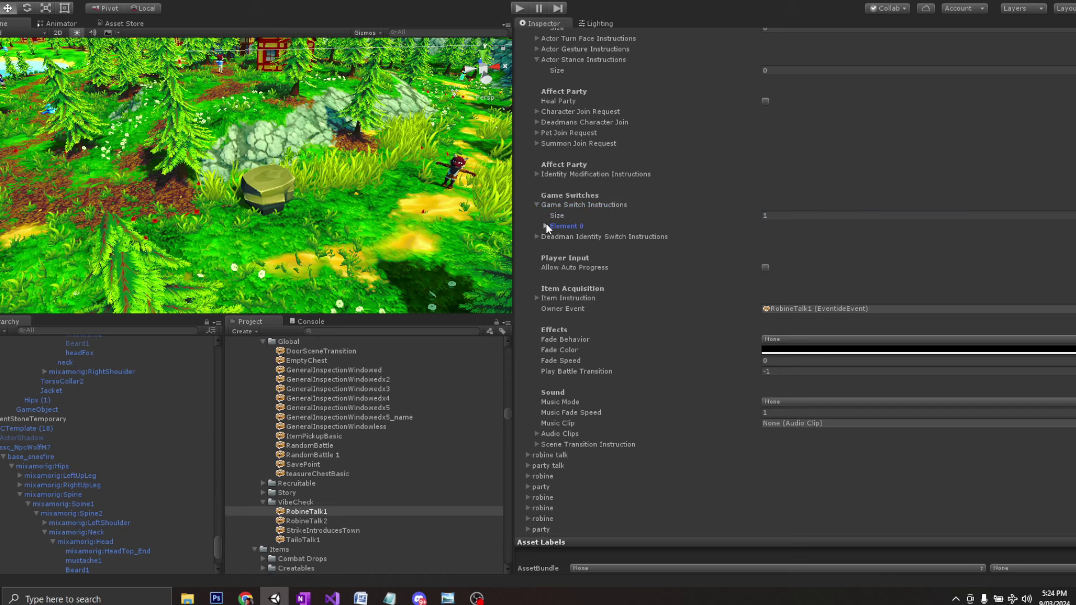
left_click(817, 217)
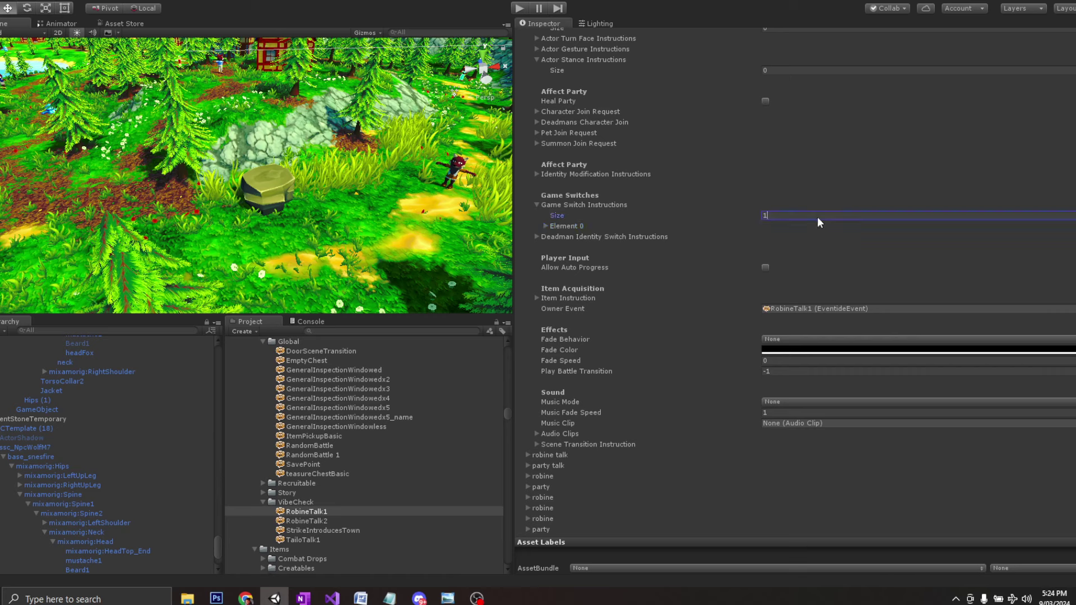
type("0")
key("Return")
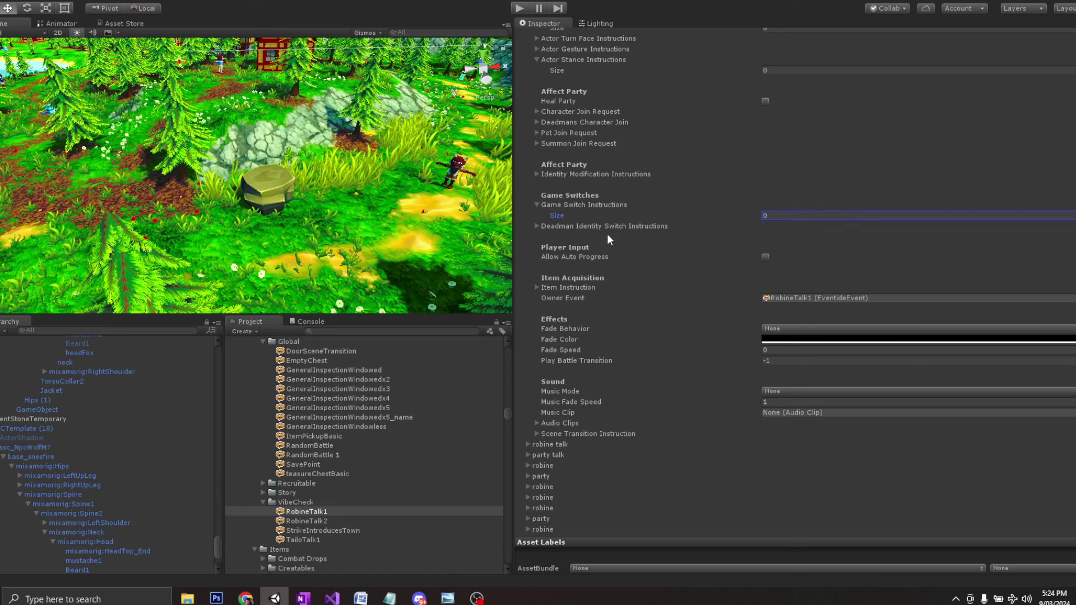
Step: Examine the Item Instruction fields, the effects and sound settings, and the event's remaining steps, actors and camera settings
left_click(537, 287)
scroll(728, 303, "down", 3)
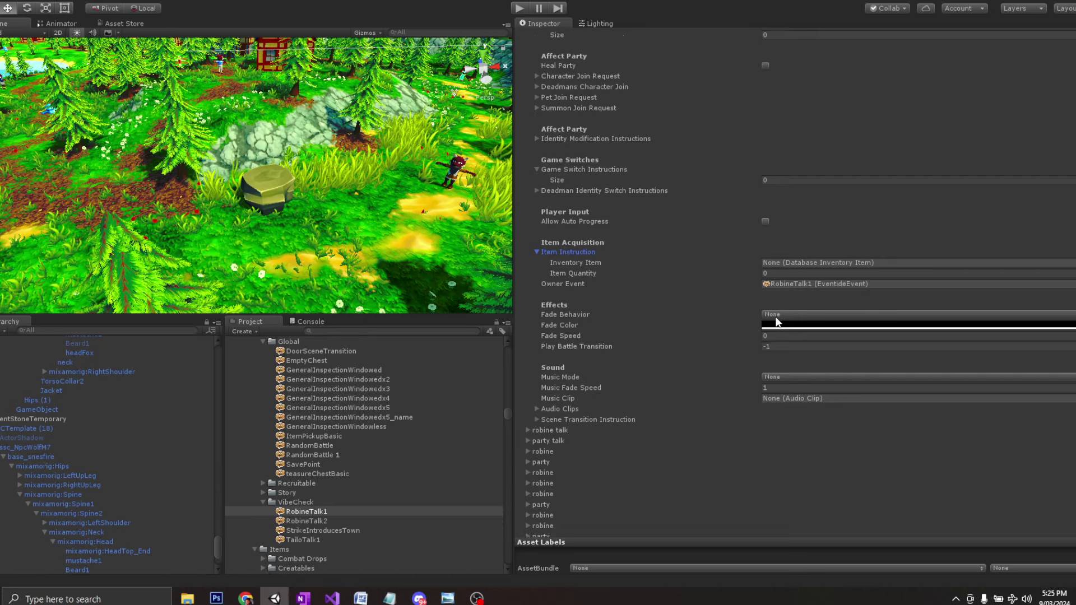
left_click(537, 253)
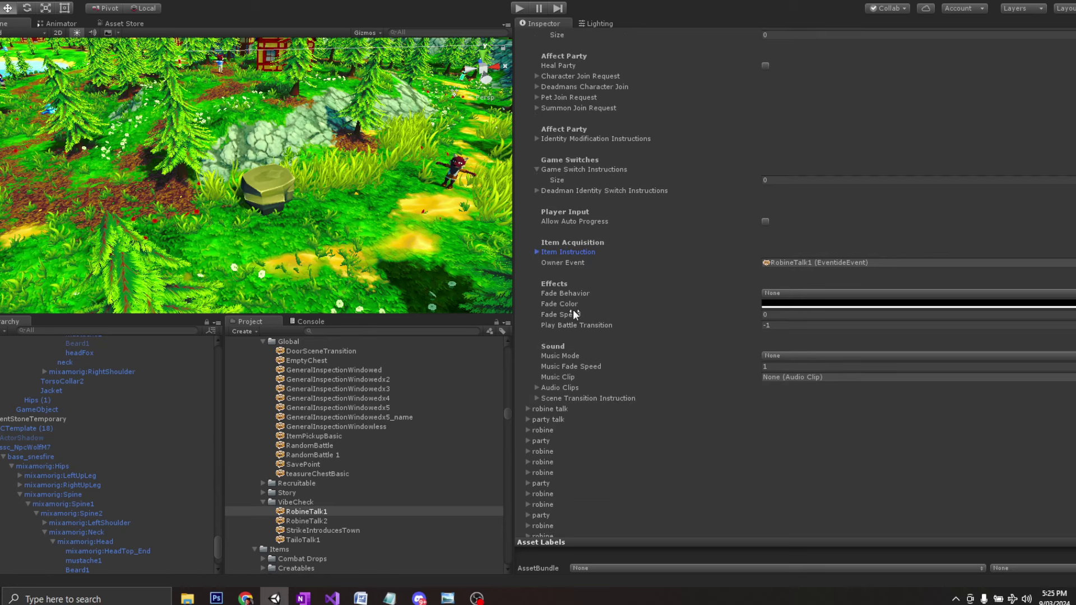
scroll(567, 304, "down", 6)
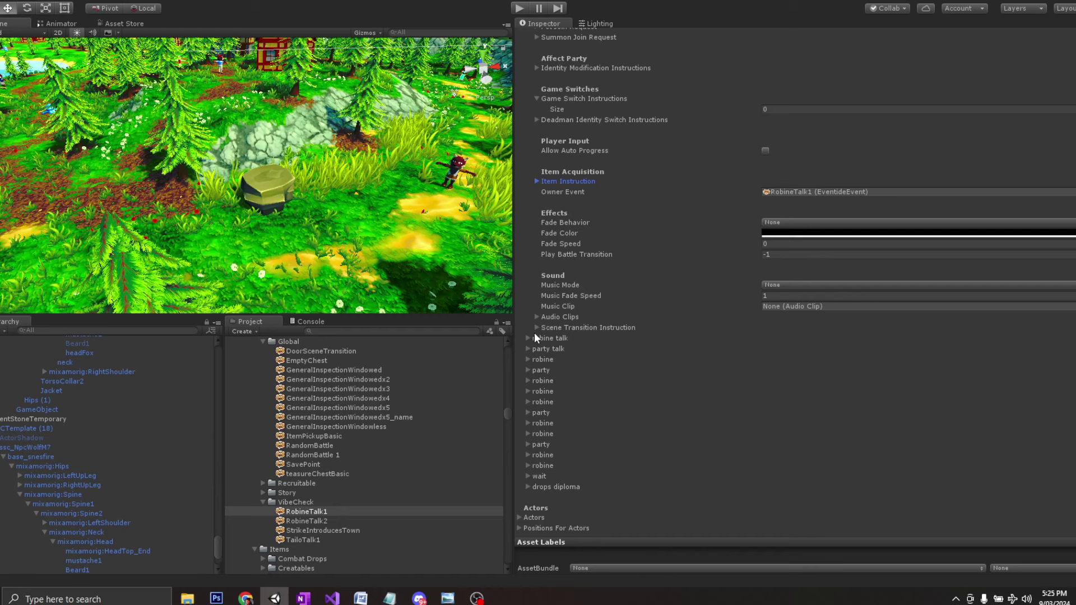
scroll(547, 353, "down", 15)
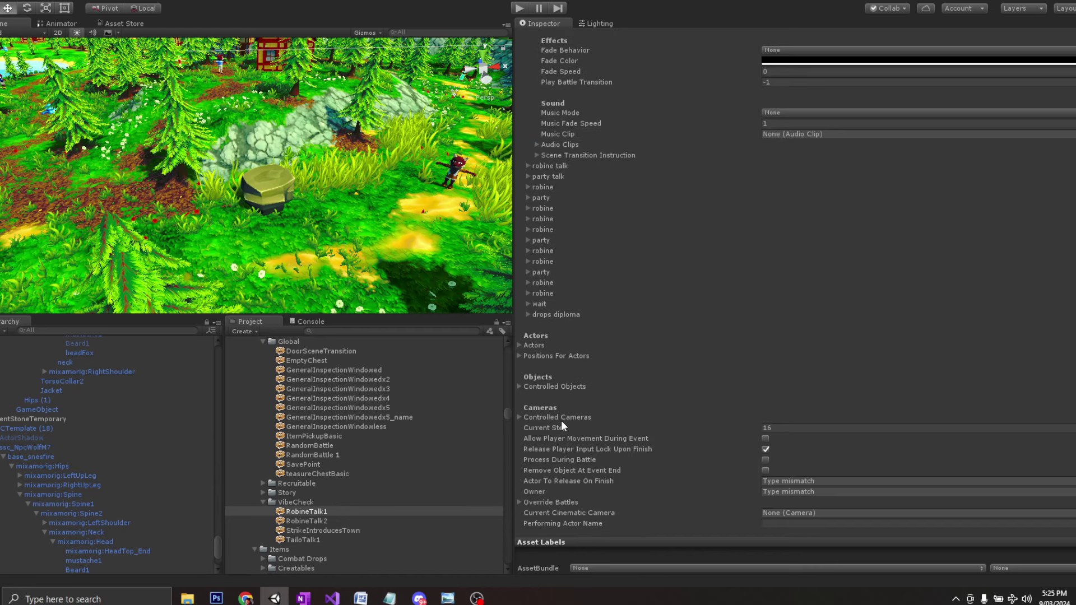
scroll(560, 420, "up", 20)
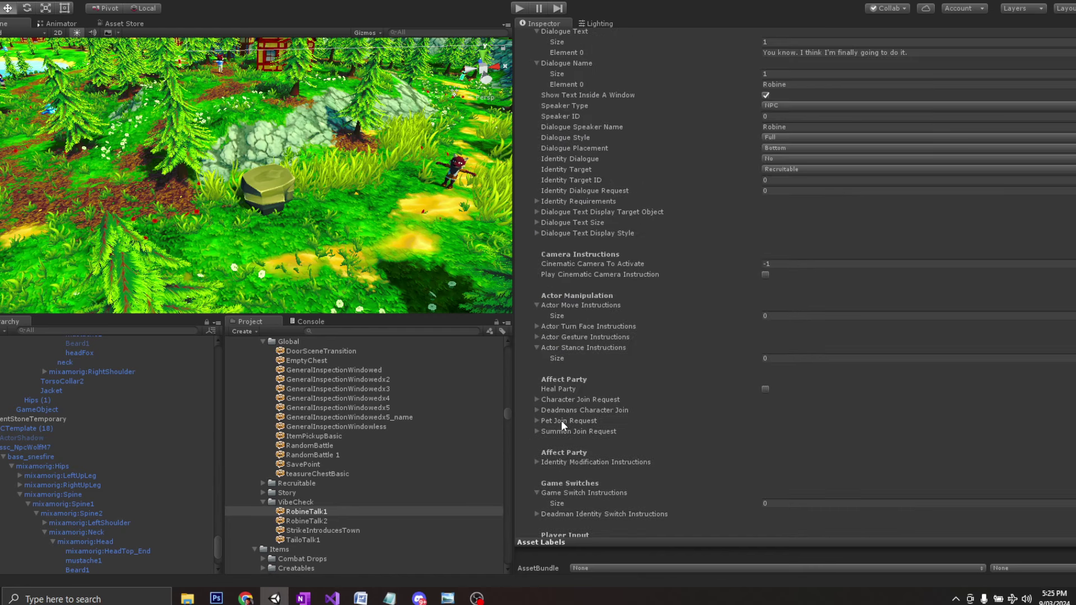
scroll(368, 198, "down", 5)
middle_click_drag(404, 187, 328, 220)
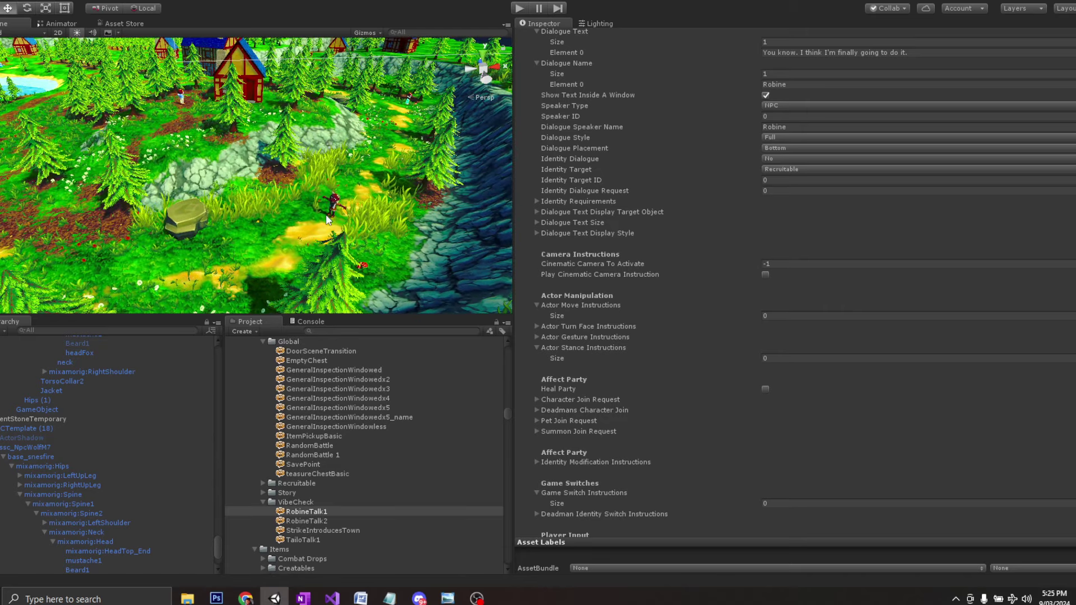
scroll(328, 220, "up", 2)
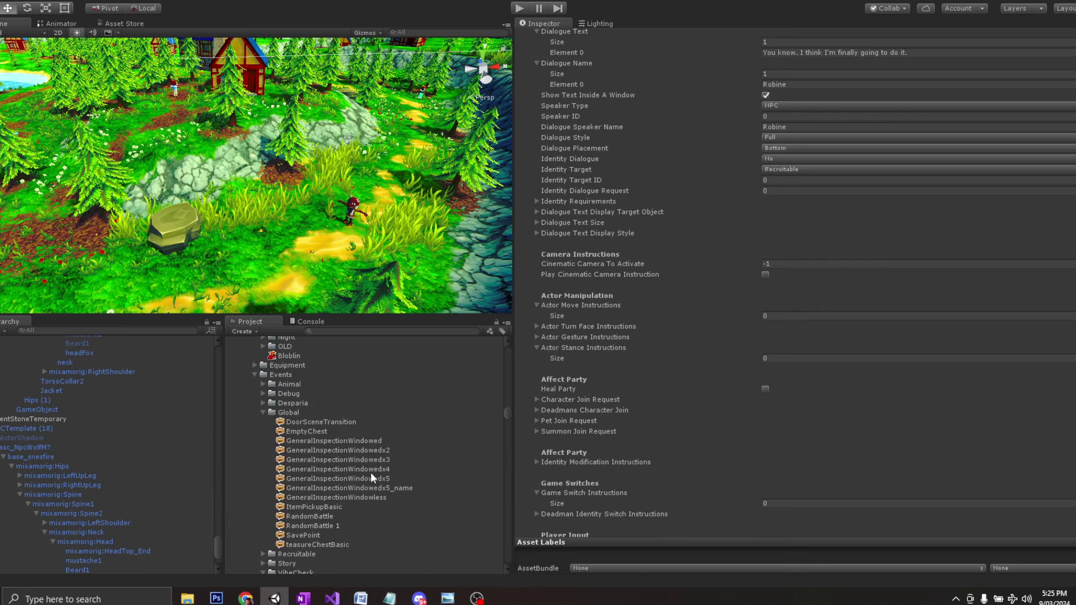
Step: Browse the Global events folder and inspect the dialogue settings of the GeneralInspectionWindowed, x2, x3, x4 and x5 events
left_click(371, 473)
scroll(353, 490, "down", 4)
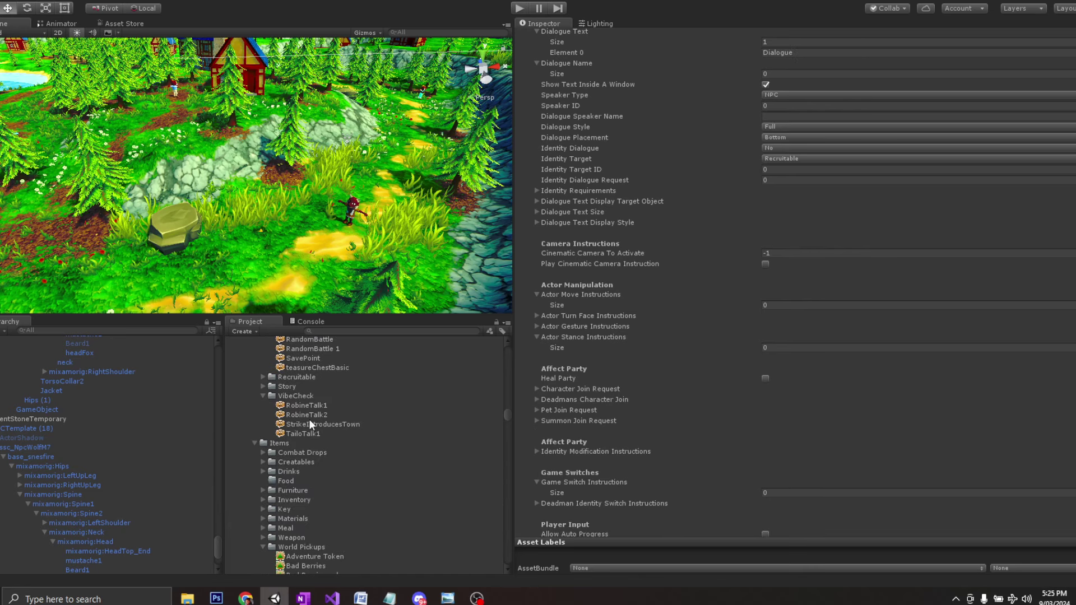
scroll(309, 443, "up", 4)
scroll(298, 522, "down", 1)
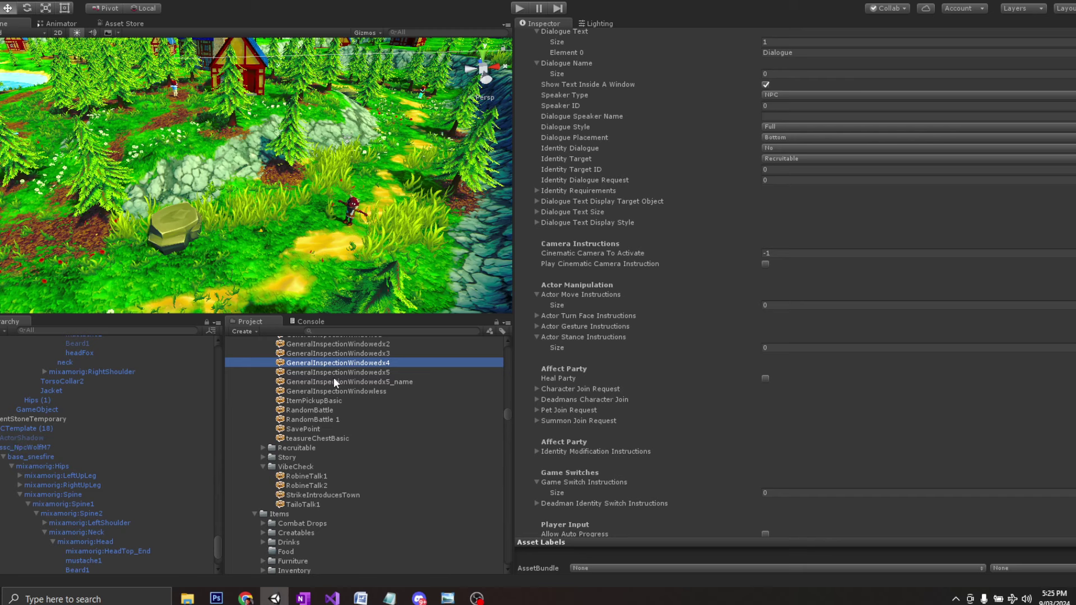
scroll(348, 398, "up", 2)
left_click(376, 405)
left_click(383, 415)
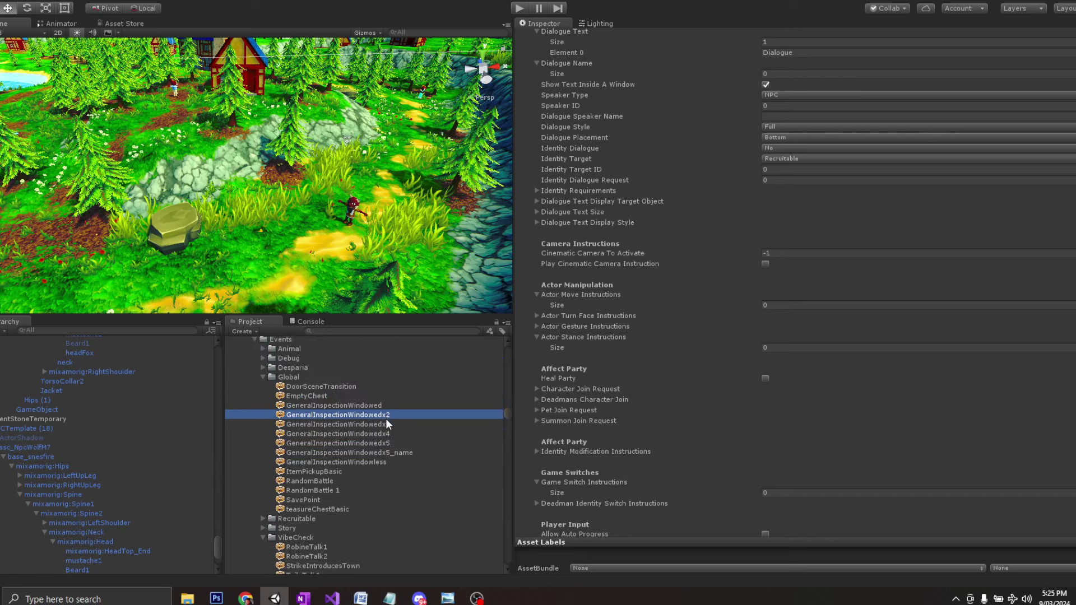
left_click(389, 424)
scroll(660, 181, "up", 5)
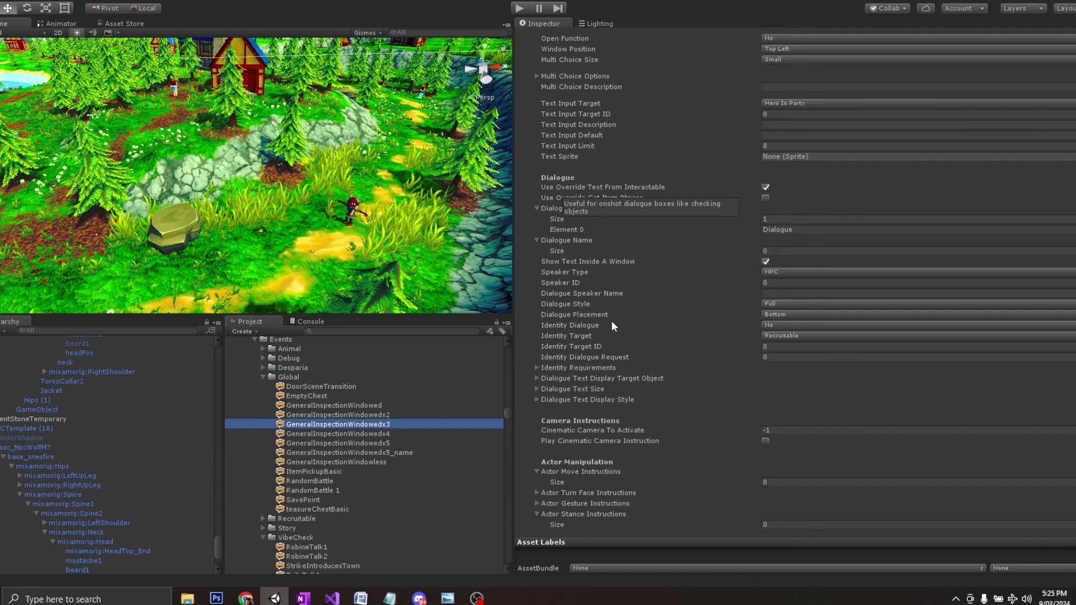
left_click(387, 434)
left_click(382, 443)
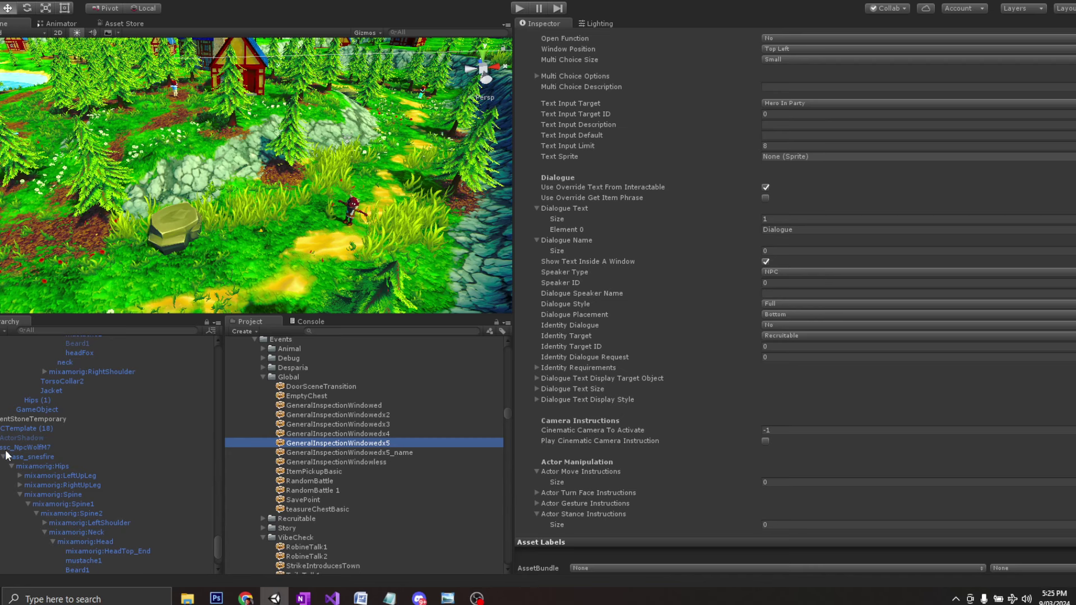
Step: Select the wolf NPC beside the path, open its parent template object and examine the Eventide Interactable settings
middle_click_drag(395, 217, 322, 189)
scroll(287, 212, "up", 3)
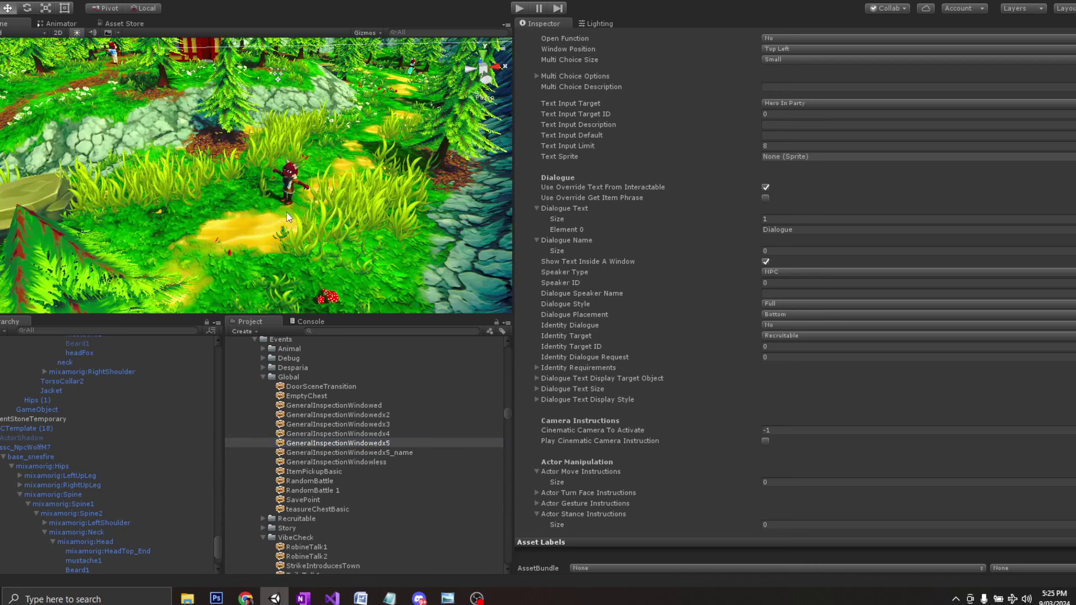
left_click(286, 185)
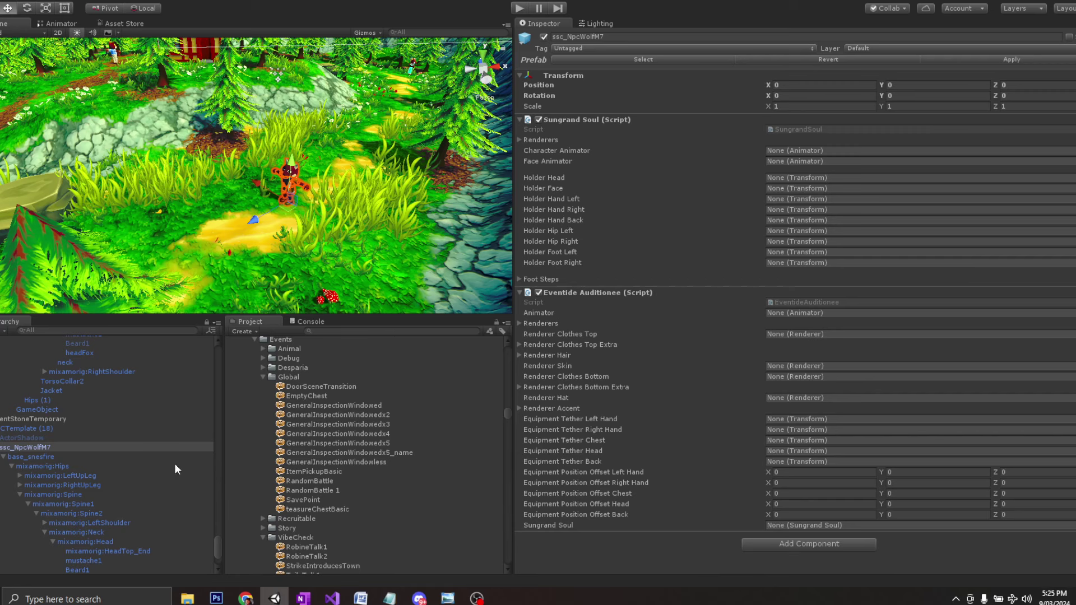
left_click(58, 430)
scroll(740, 303, "down", 10)
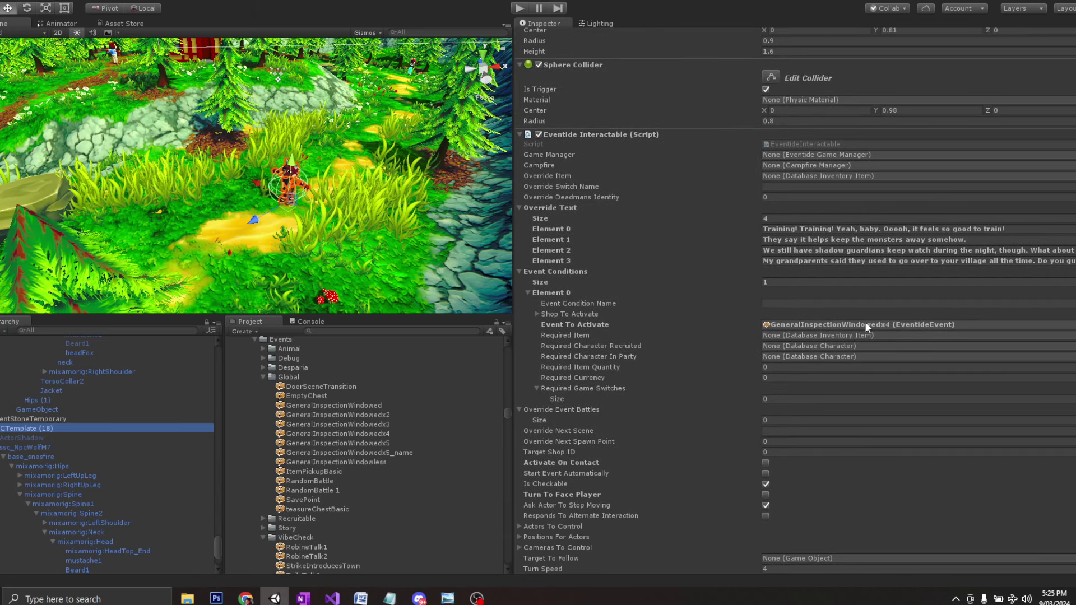
Step: Locate the event asset assigned to Event To Activate, and widen the Inspector to read Override Text Element 3
left_click(865, 324)
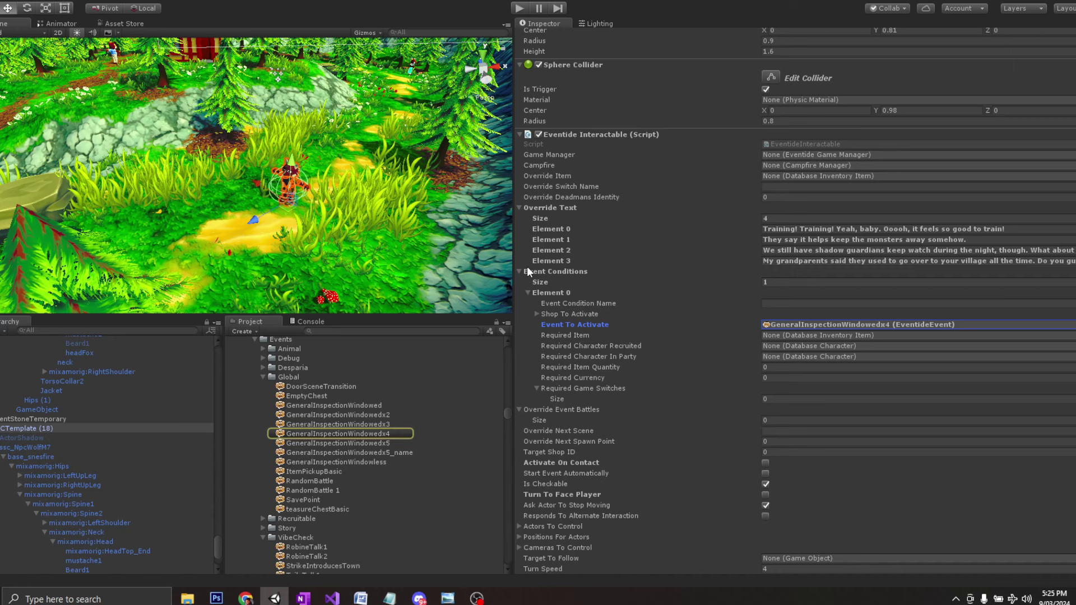
left_click_drag(514, 264, 321, 265)
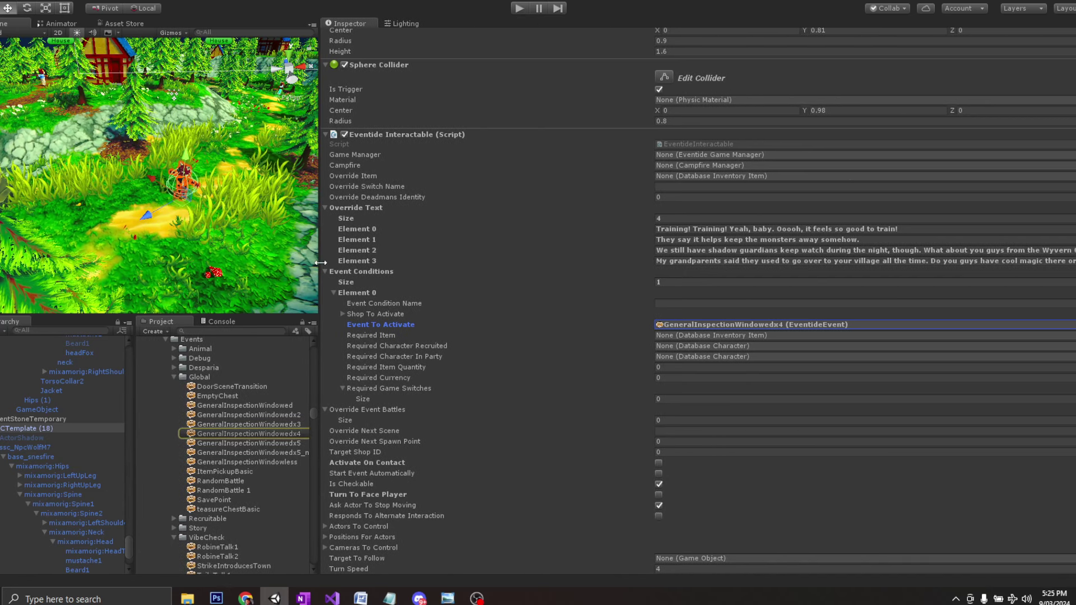
left_click(752, 260)
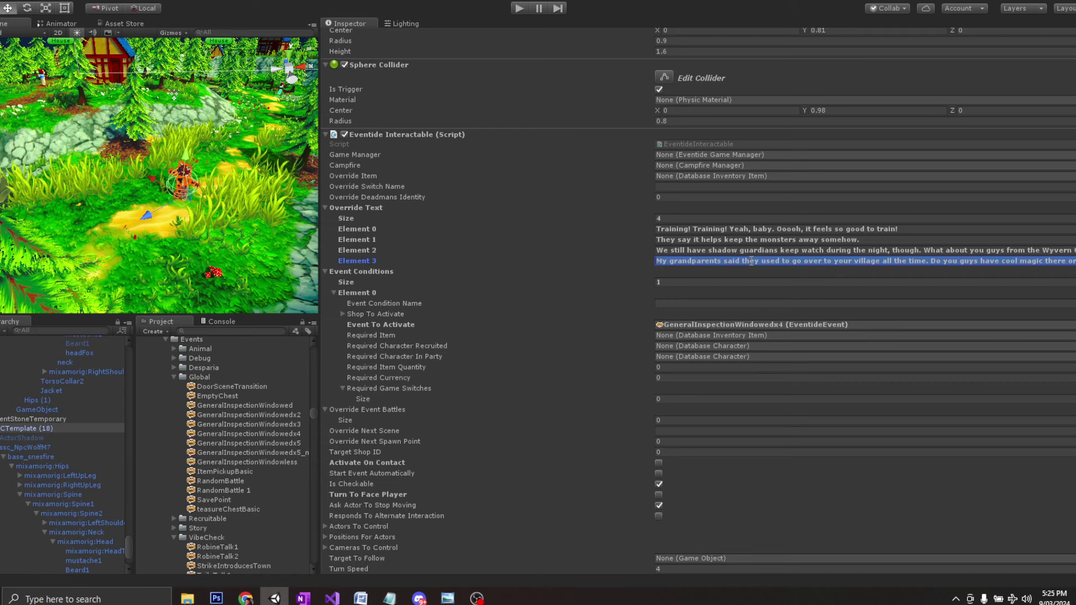
Step: Clear the contents of Override Text Elements 1, 2 and 3 on the wolf NPC's Eventide Interactable component
left_click(736, 239)
key("BackSpace")
left_click(738, 250)
key("BackSpace")
left_click(736, 258)
key("BackSpace")
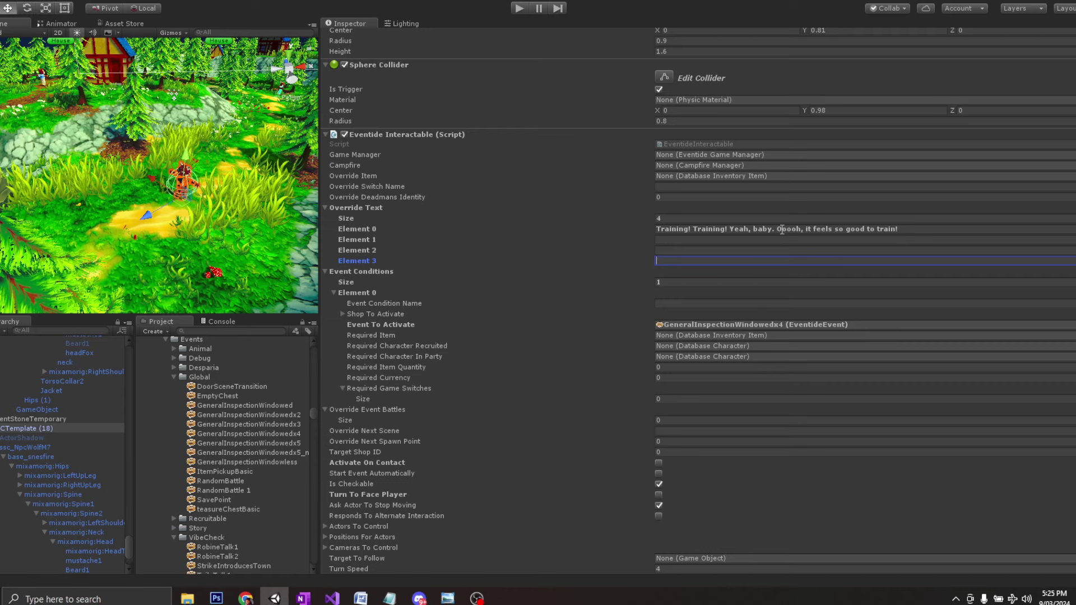
left_click(783, 229)
Step: Fill Override Text Element 1 with "I'm planning to apply for the shadow guardian job, so I gotta make sure I'm as strong as possible."
left_click(803, 241)
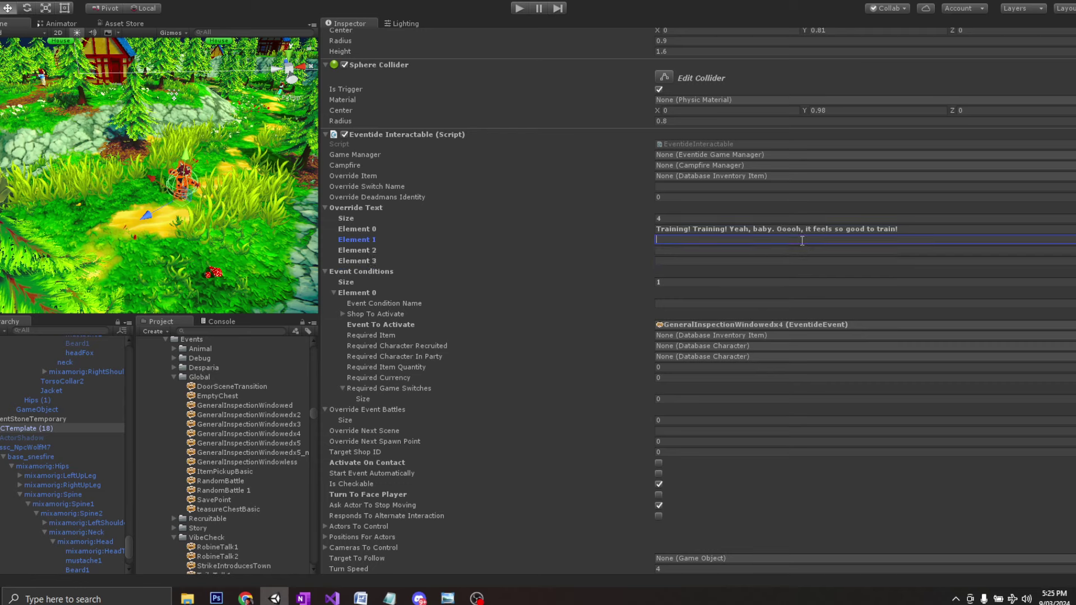
type("I'm plann")
type("ing to apply for the shadow s")
type("uar")
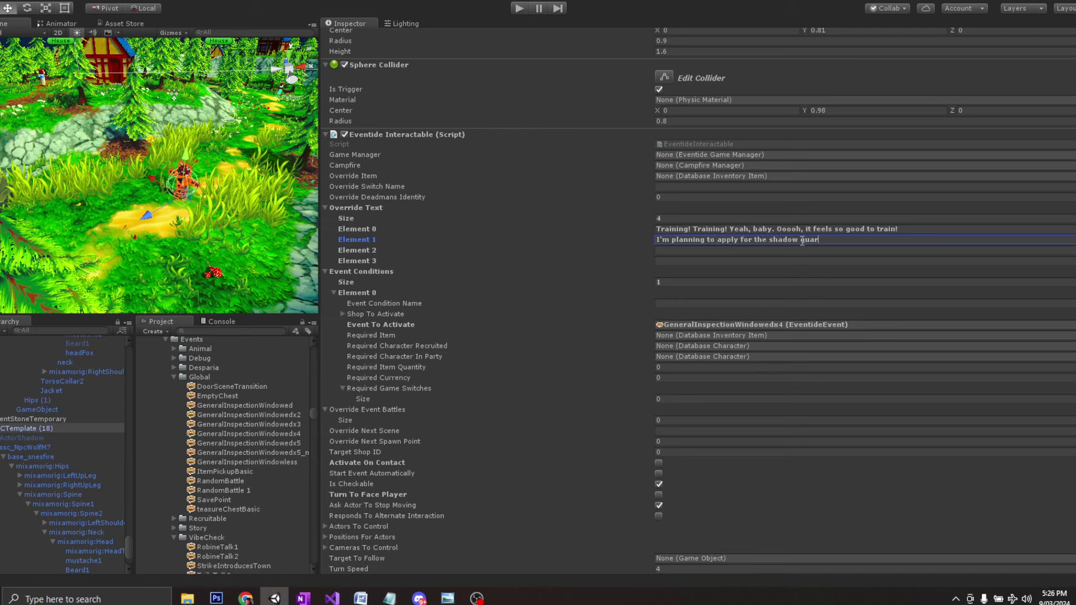
type("dian job, so I gotta make sure I'm as strong as possible.")
key("Tab")
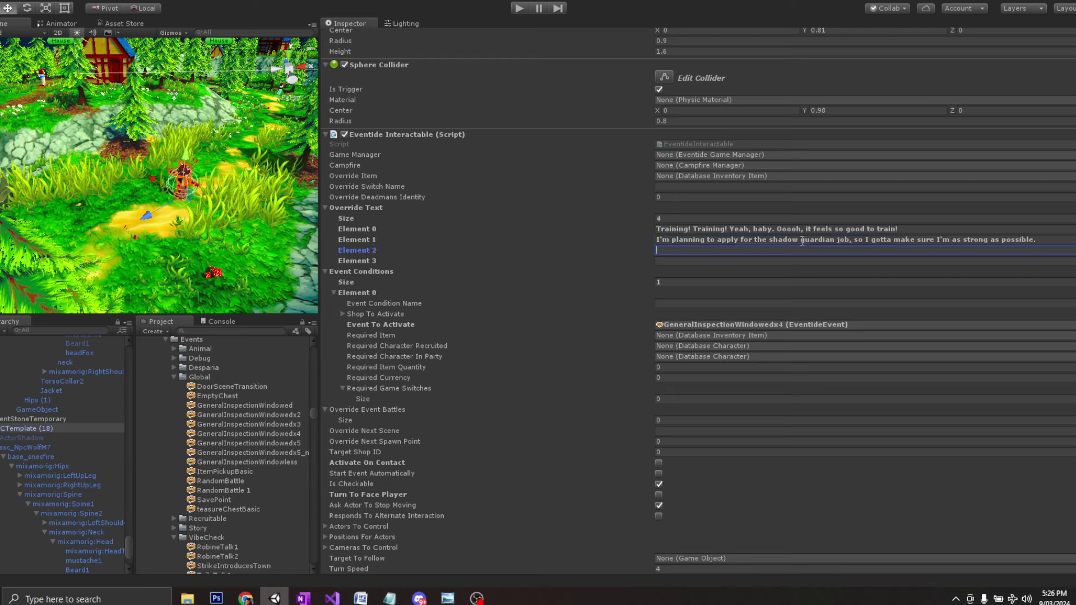
Step: Start Override Text Element 2 with "You know, I used to stay up late drinking coffee and reading books, but since I'm a night owl,"
type("You know, I used to stay up late drinking coffe")
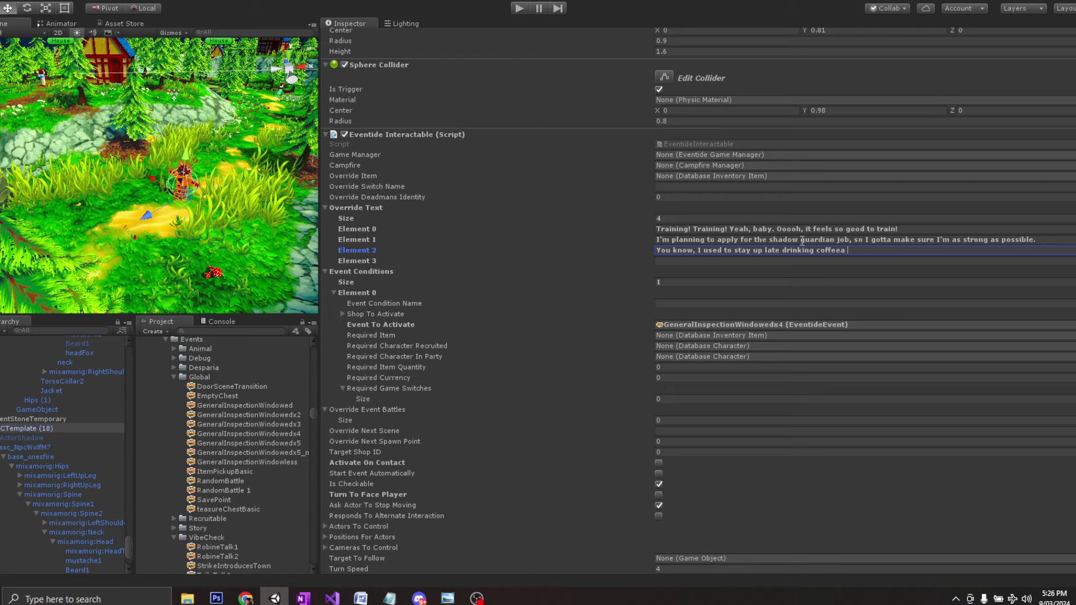
type("e a")
key("BackSpace")
type("and reading books, but since I'm a k")
key("BackSpace")
type("night owl,")
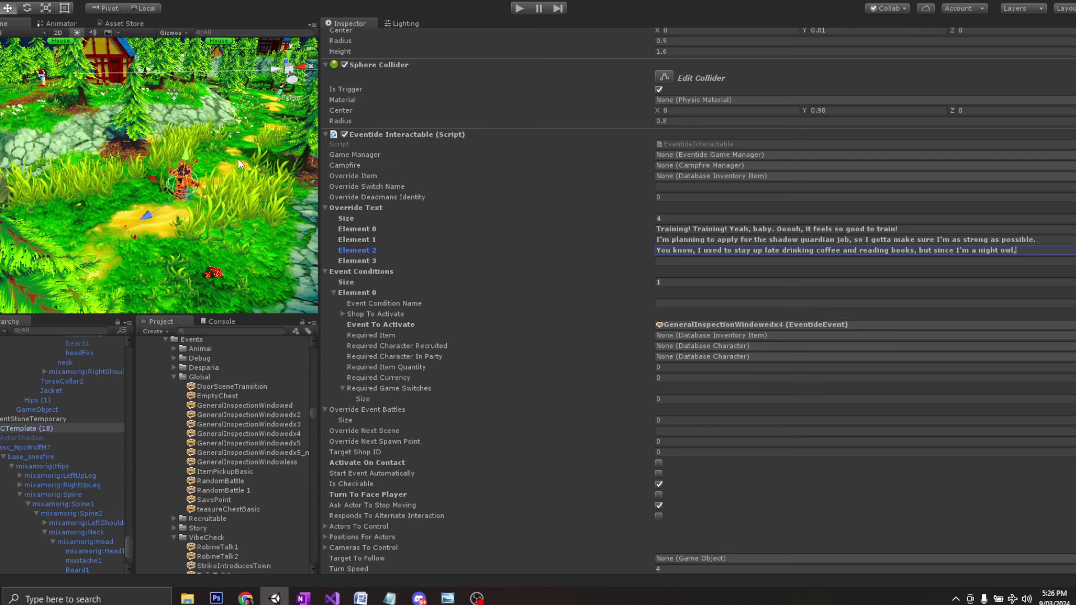
Step: Widen the Inspector and continue the Element 2 line with "a shadow guardian is a per…"
left_click_drag(319, 247, 229, 246)
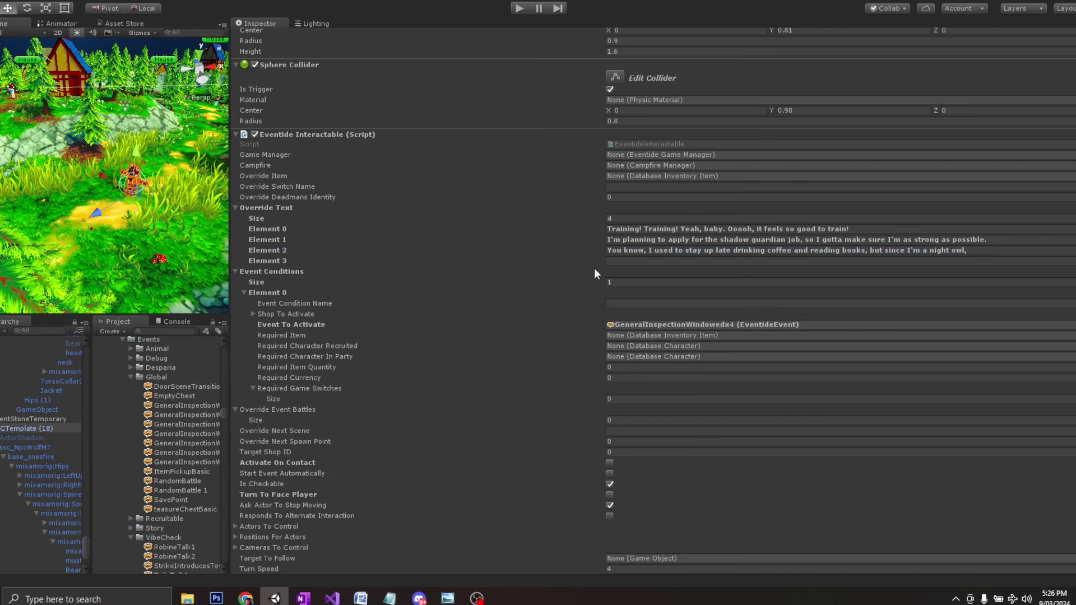
left_click(1001, 254)
left_click(997, 255)
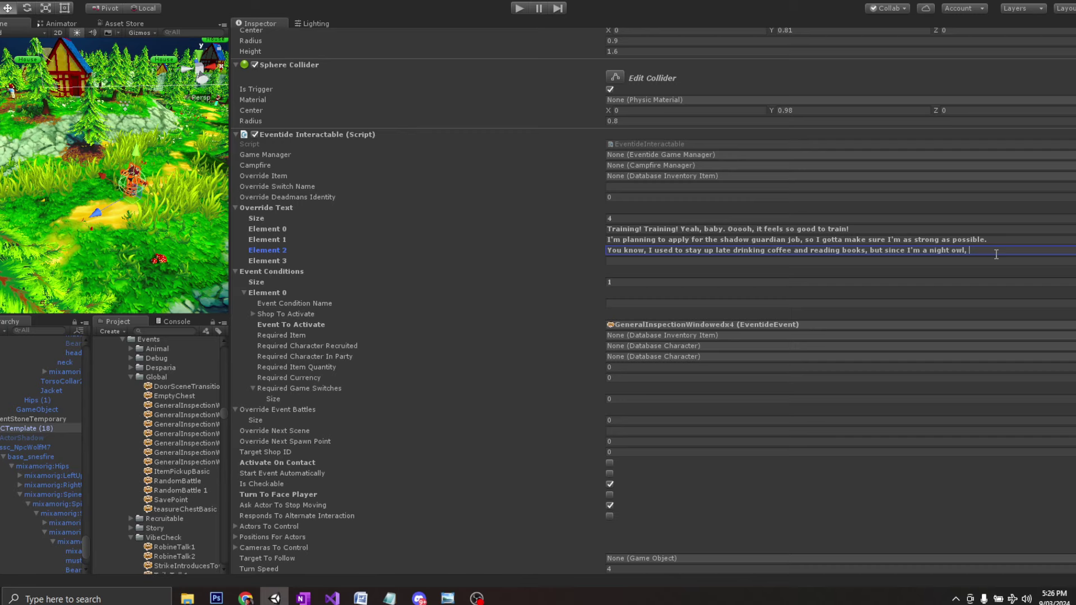
type("a shadow guardian is a perf")
left_click_drag(229, 226, 195, 226)
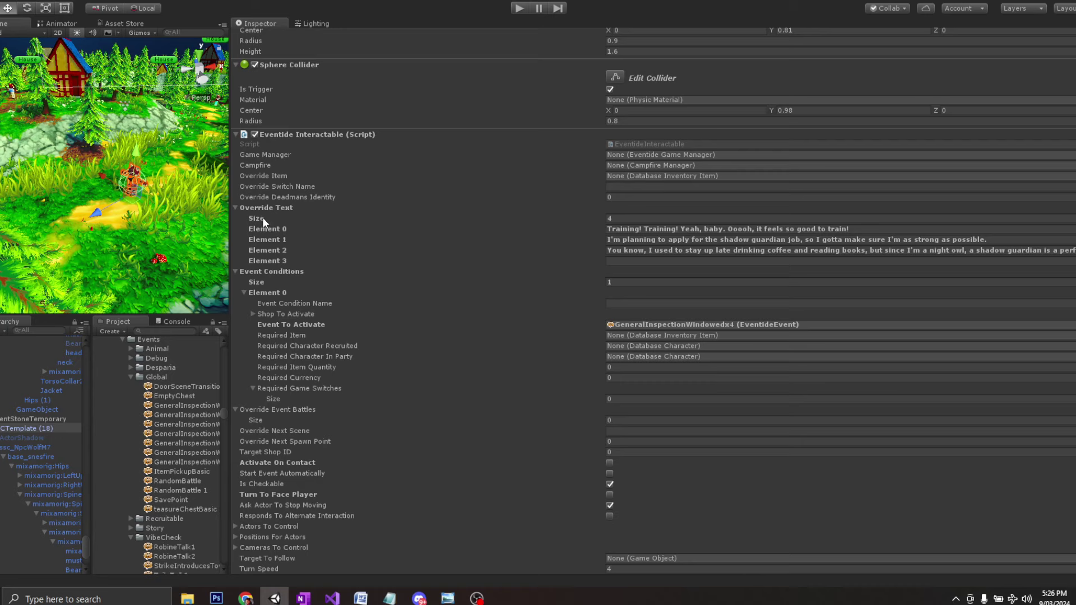
left_click(698, 250)
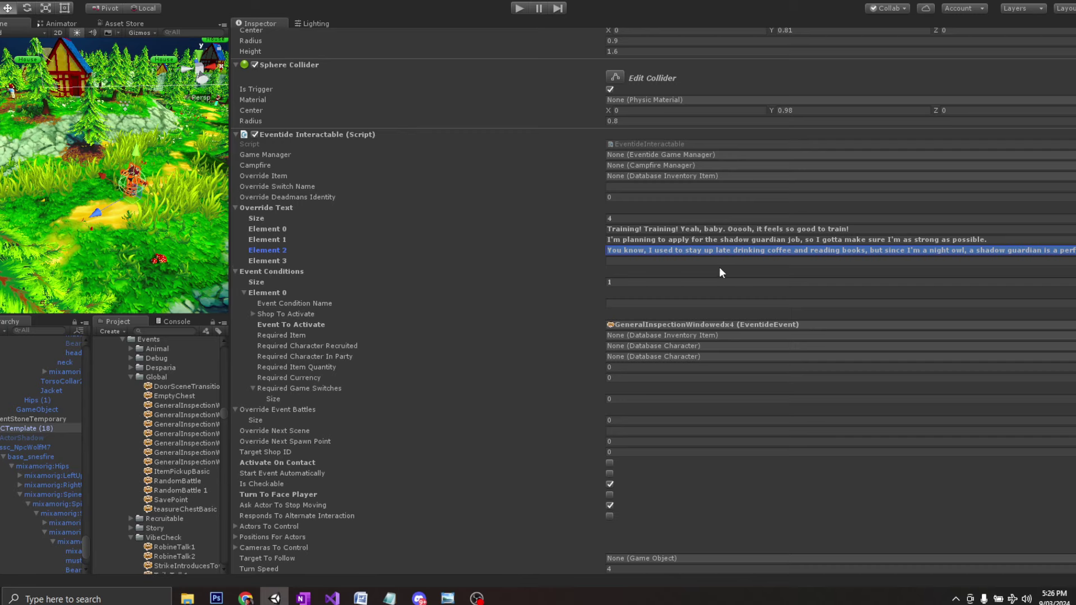
Step: Fill Override Text Element 3 with "You're from the Wyvern Clan, aren't you? I bet you guys have some real powerful shadow guardians over there"
left_click(839, 264)
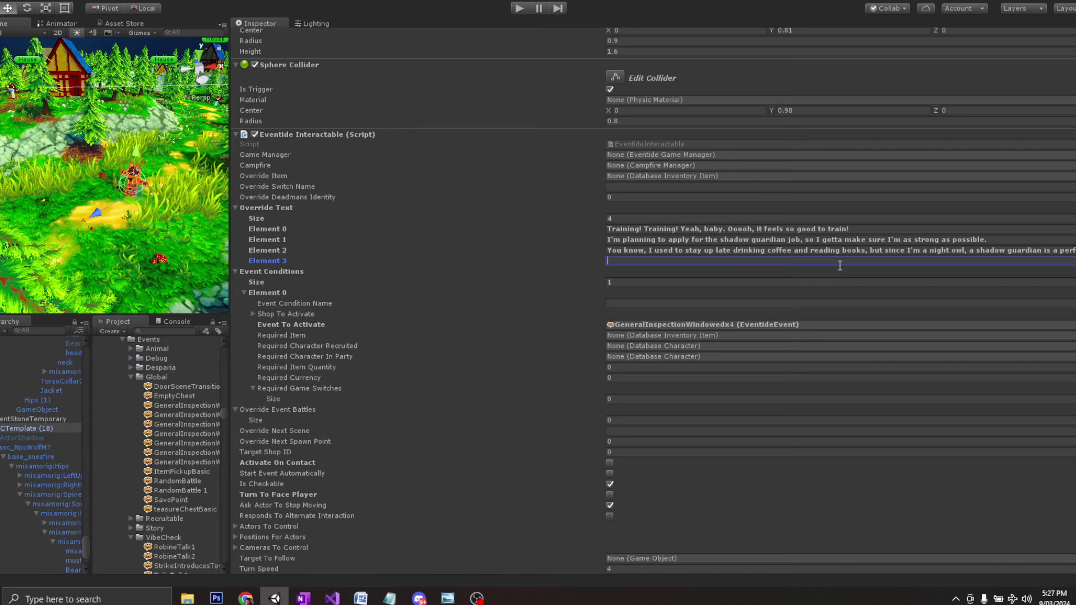
type("You're from the Wyvern Clann")
type(" aren't you?")
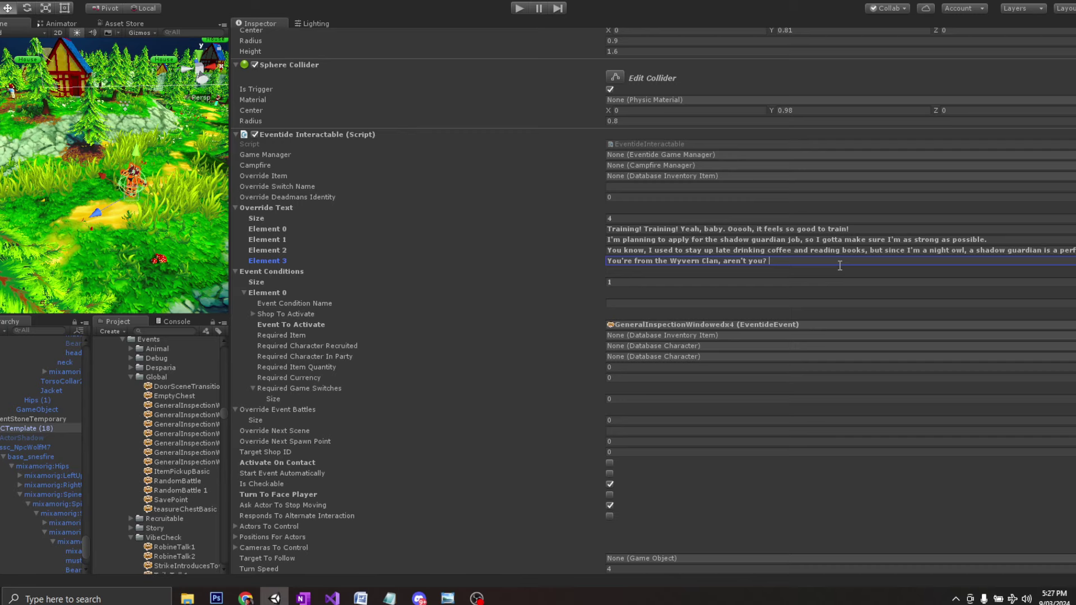
type(" I bet you guys have some real powerful ")
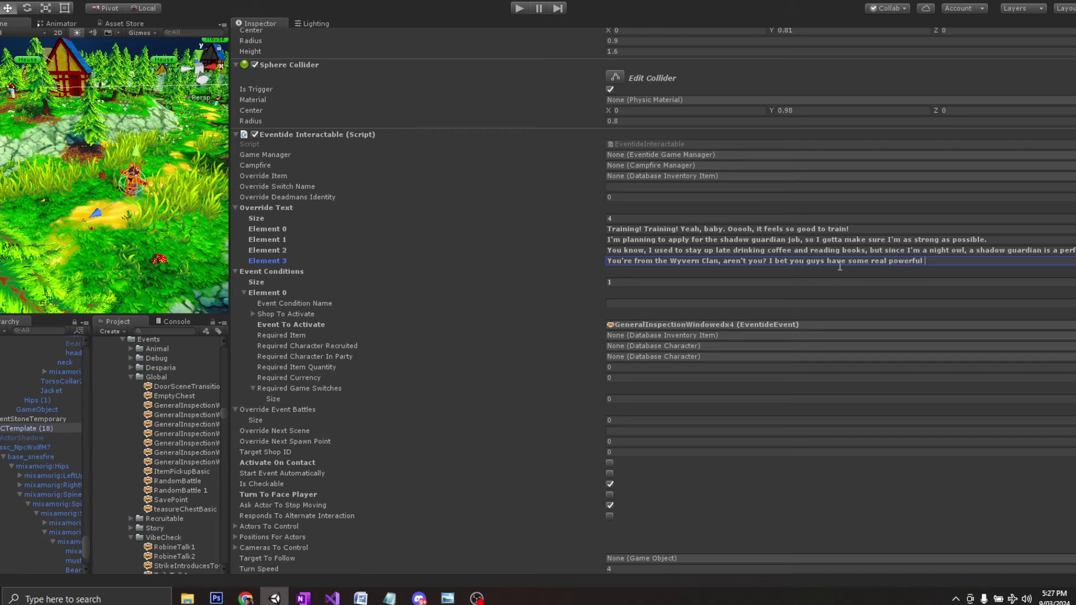
type("shadow guardians over there.")
Step: Enlarge the Scene view and collapse the Event Conditions list to review the Move Actor Between Positions component
left_click_drag(230, 237, 673, 237)
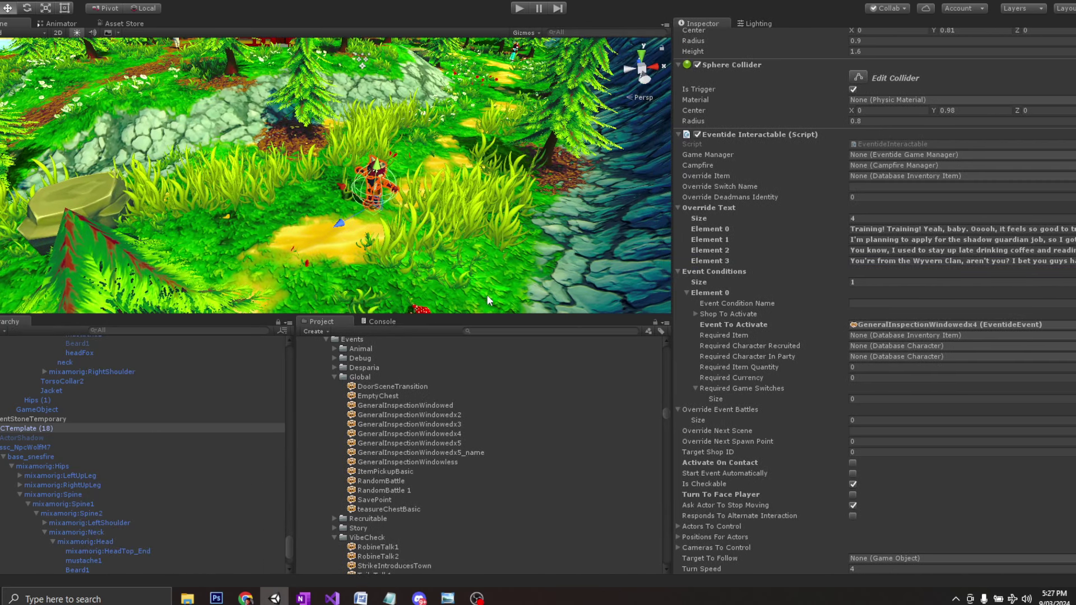
left_click_drag(520, 315, 494, 415)
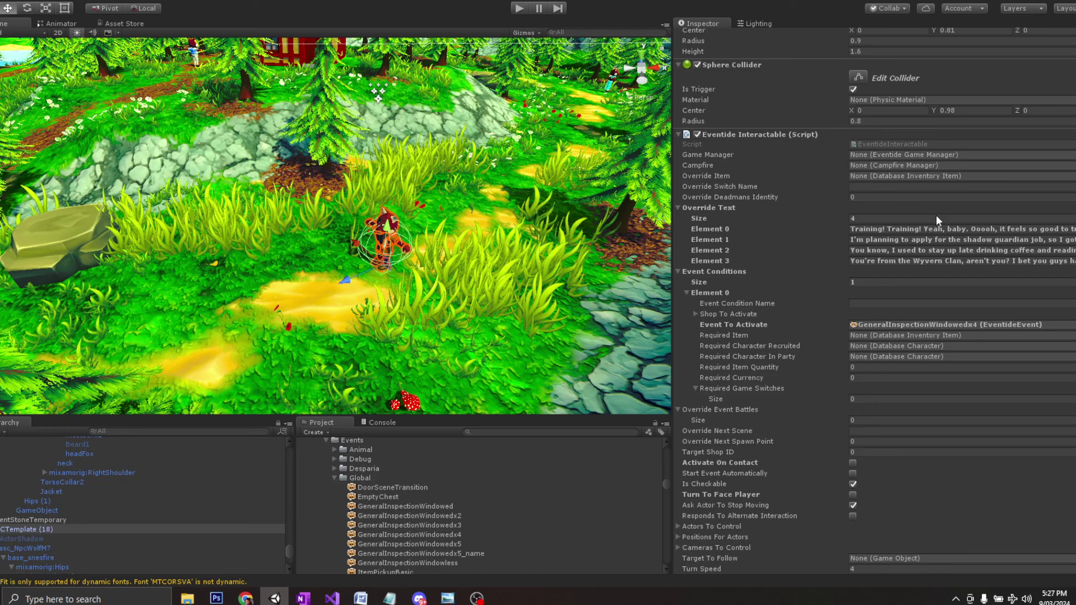
left_click(675, 272)
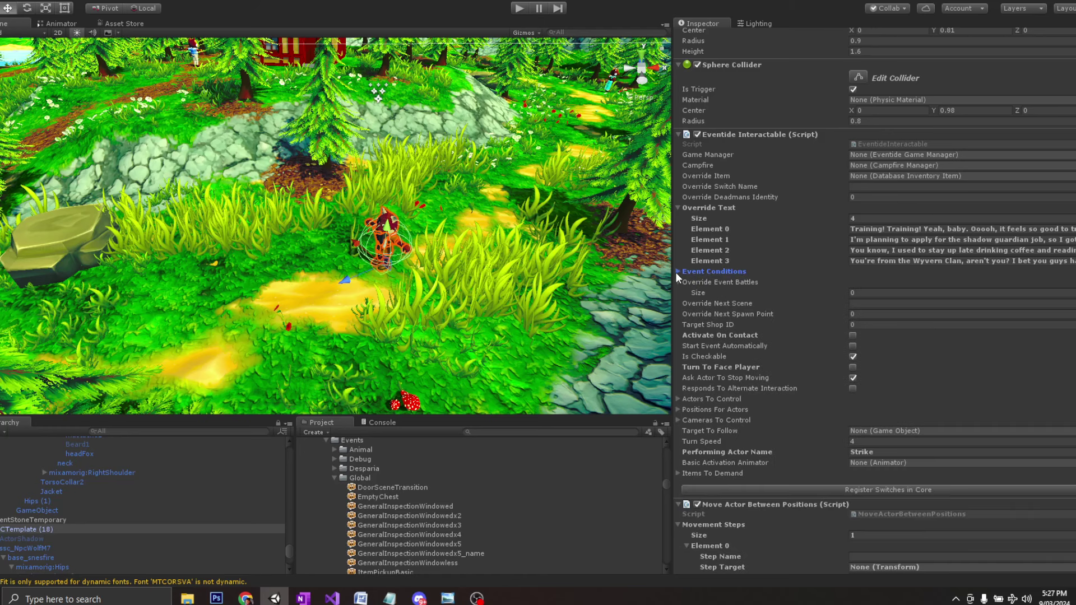
scroll(735, 273, "down", 5)
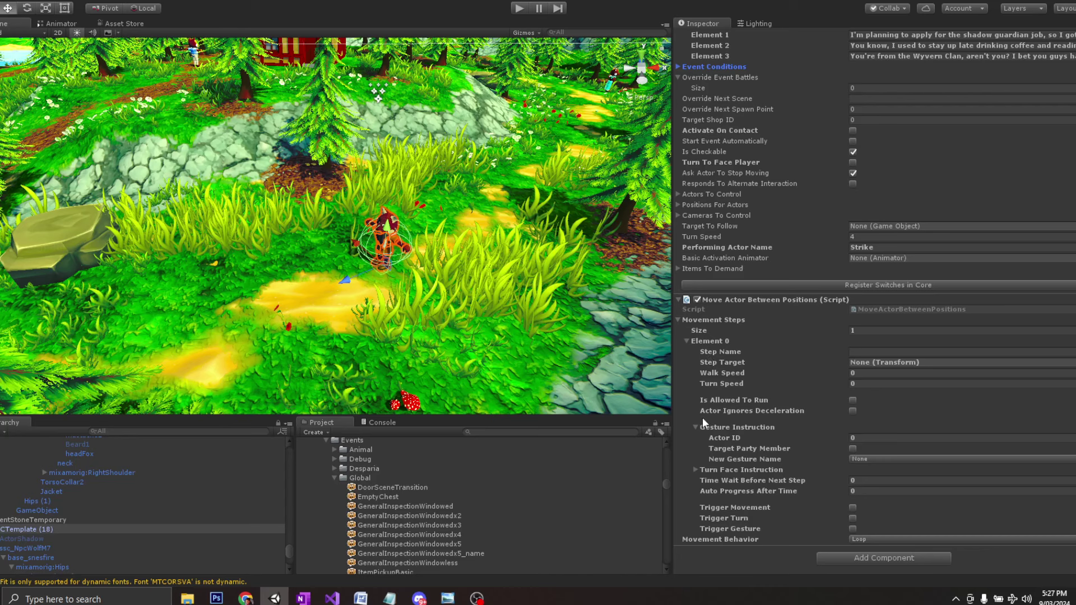
scroll(731, 543, "up", 5)
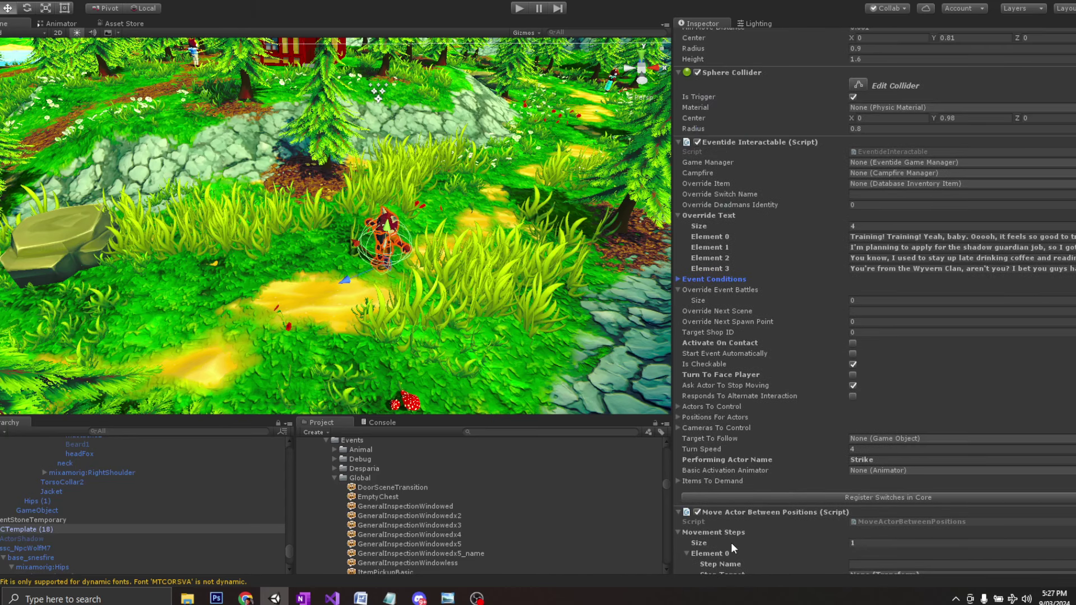
Step: Open the EventideInteractable script in Visual Studio and skim through its code
double_click(887, 150)
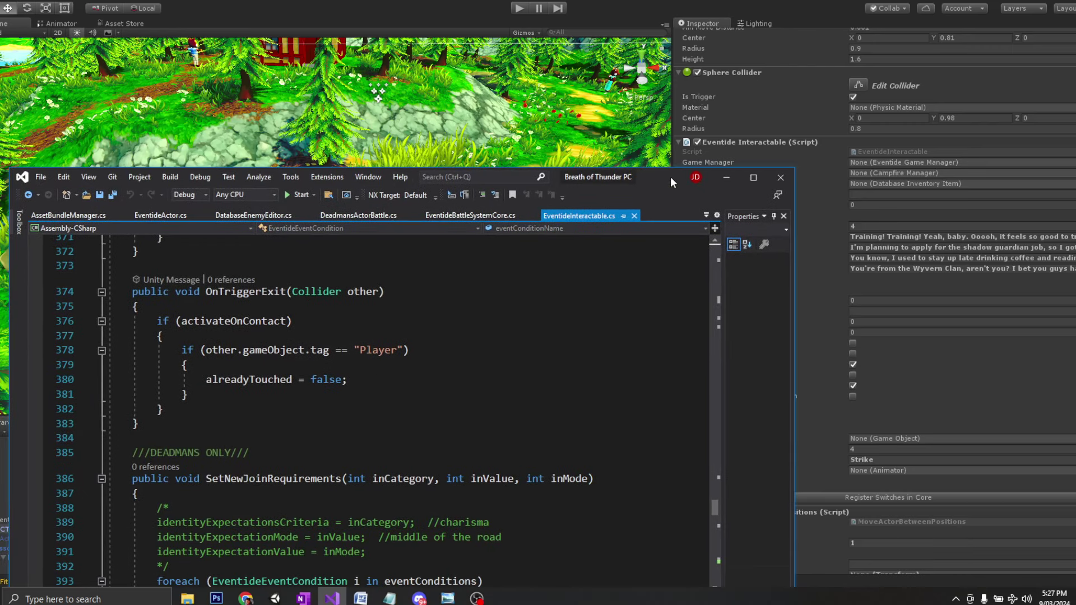
double_click(670, 176)
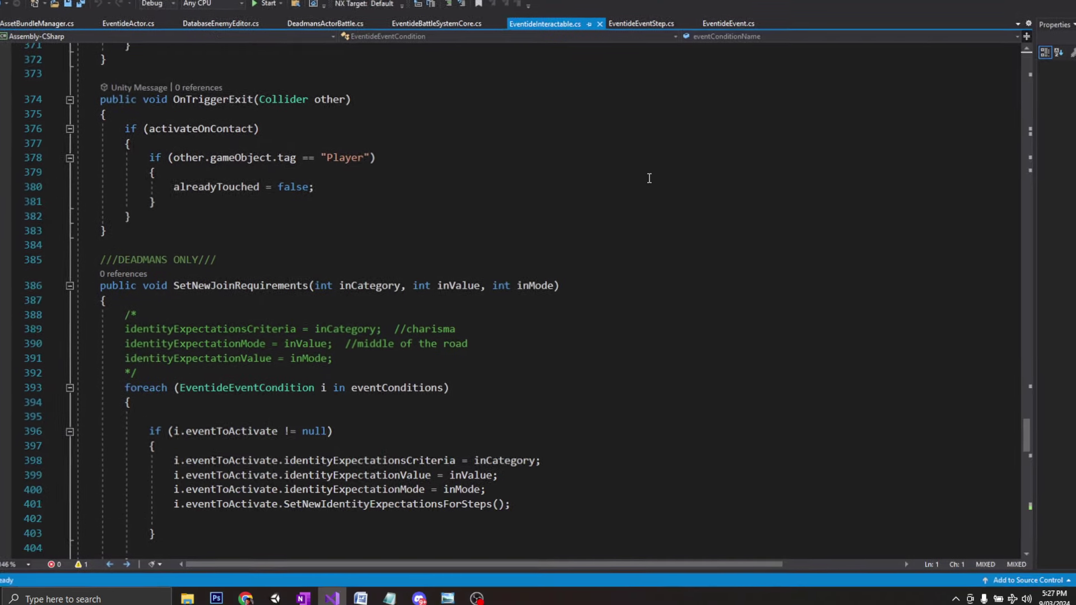
left_click_drag(1027, 441, 973, 221)
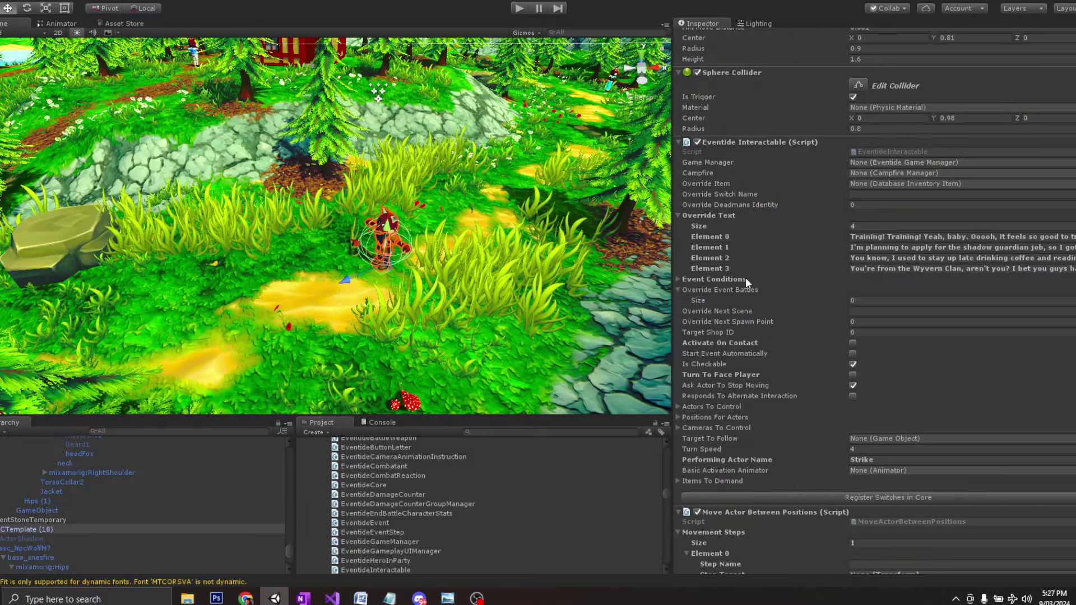
Step: Return to Unity, open the MoveActorBetweenPositions script and look through its movement step fields and methods
scroll(800, 332, "down", 6)
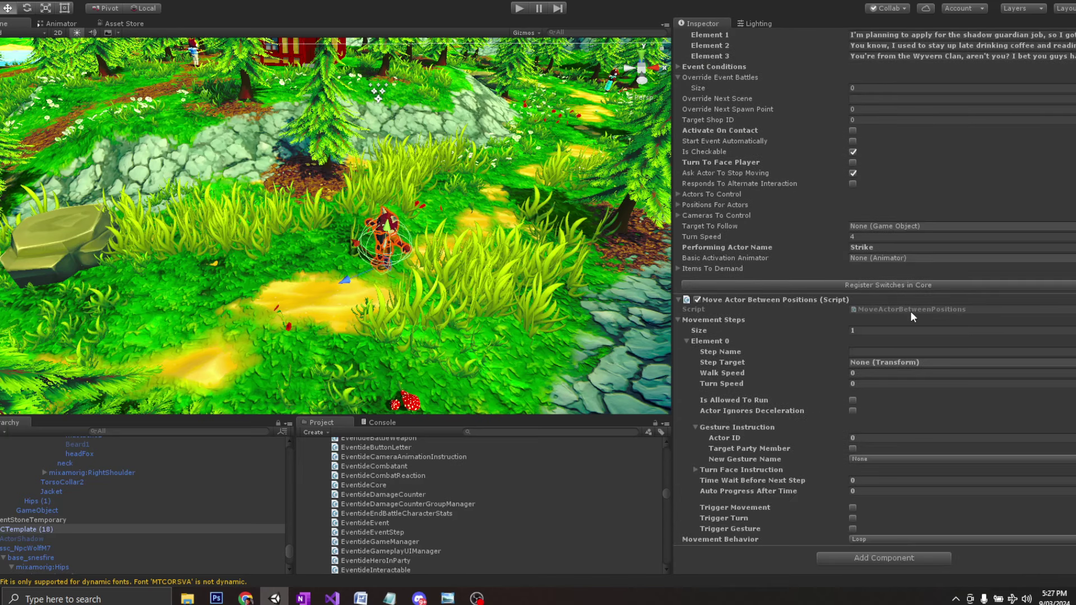
double_click(909, 307)
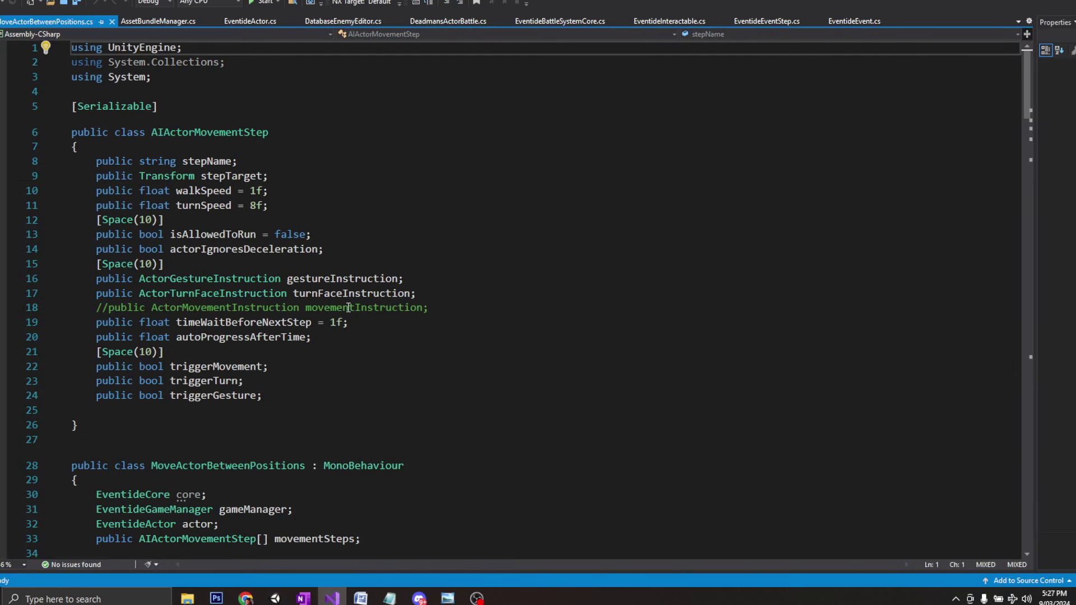
scroll(246, 341, "down", 9)
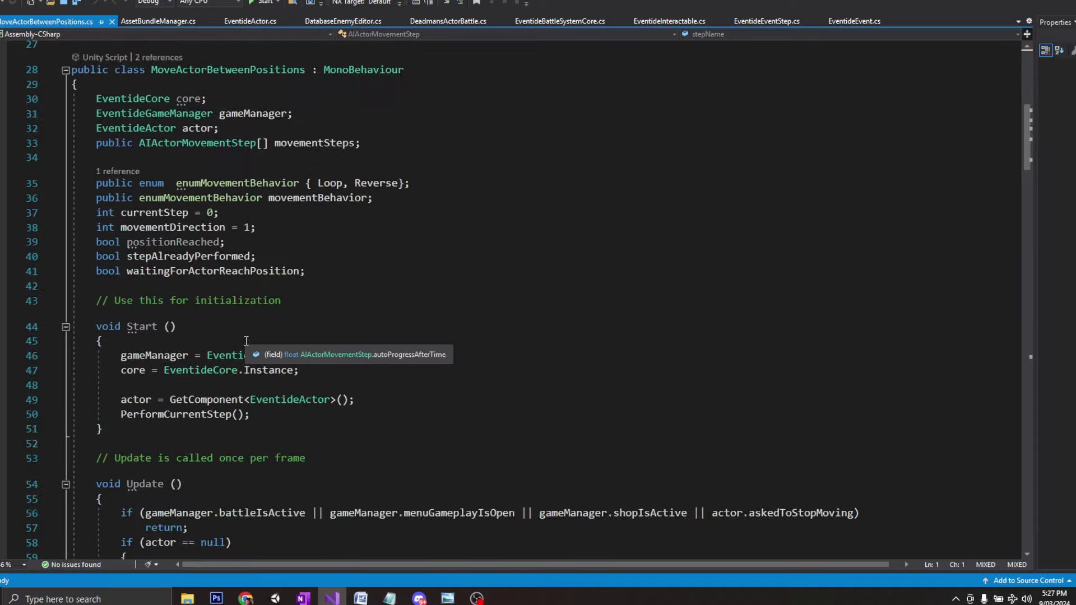
scroll(246, 342, "down", 20)
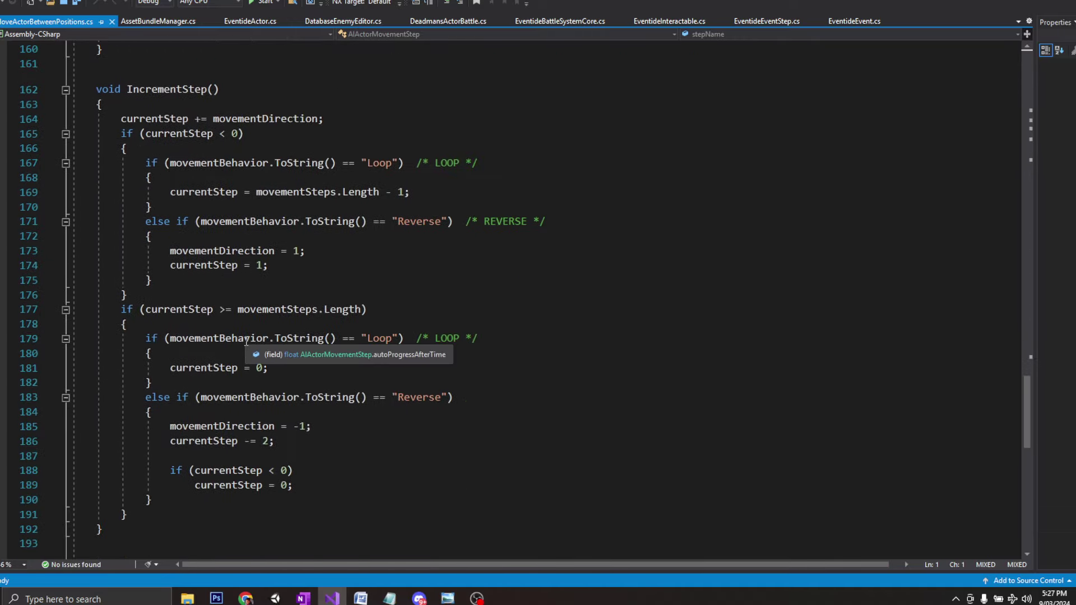
scroll(246, 341, "down", 7)
scroll(246, 341, "up", 6)
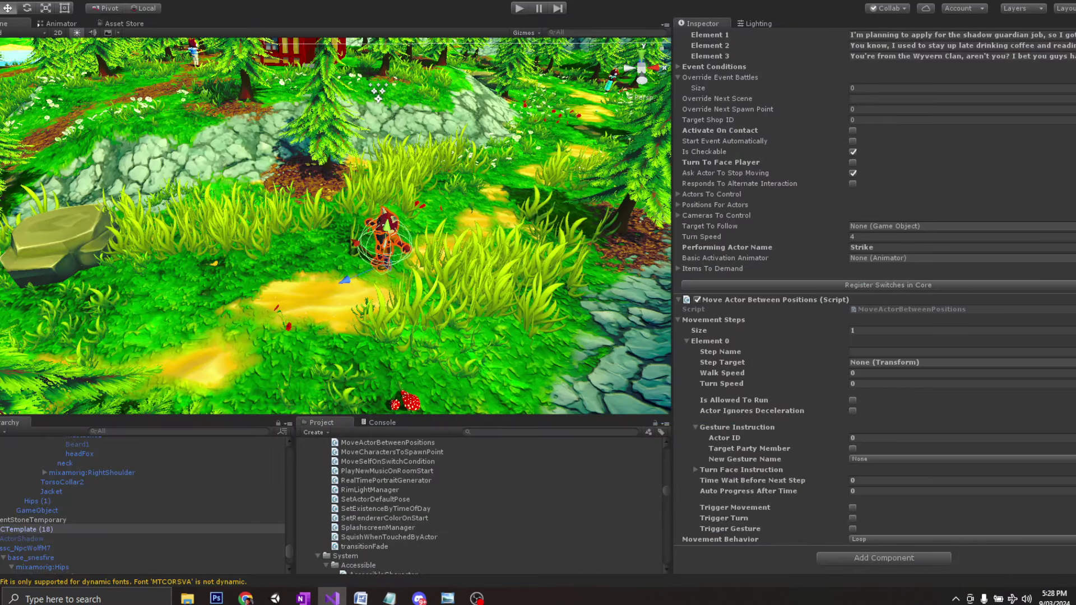
Step: Search the scene hierarchy for "target" and duplicate the walkTarget7 object
scroll(318, 297, "up", 3)
scroll(317, 298, "down", 6)
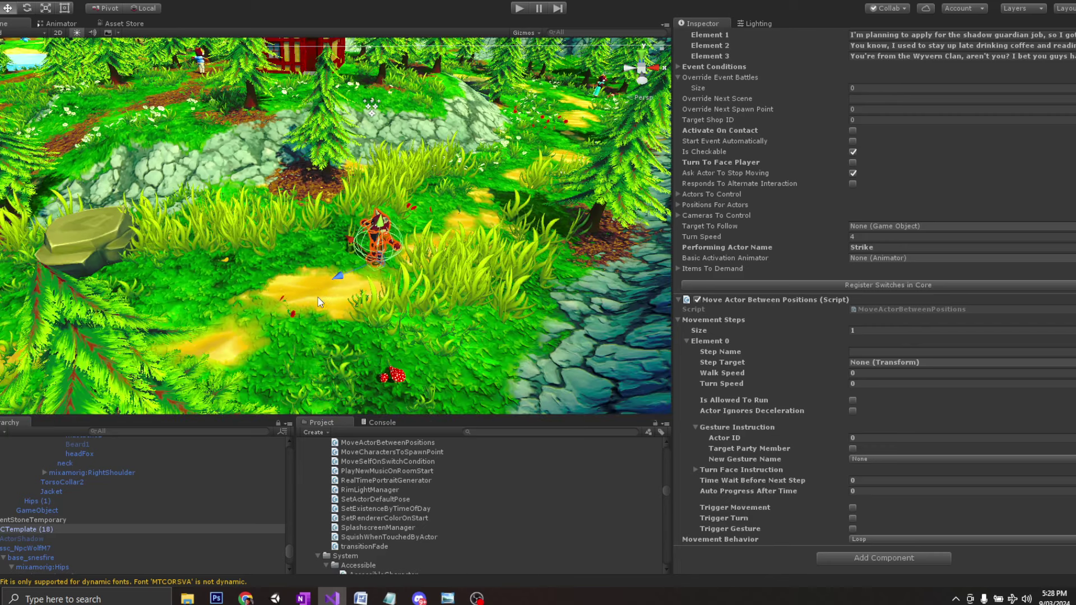
middle_click_drag(288, 306, 338, 325)
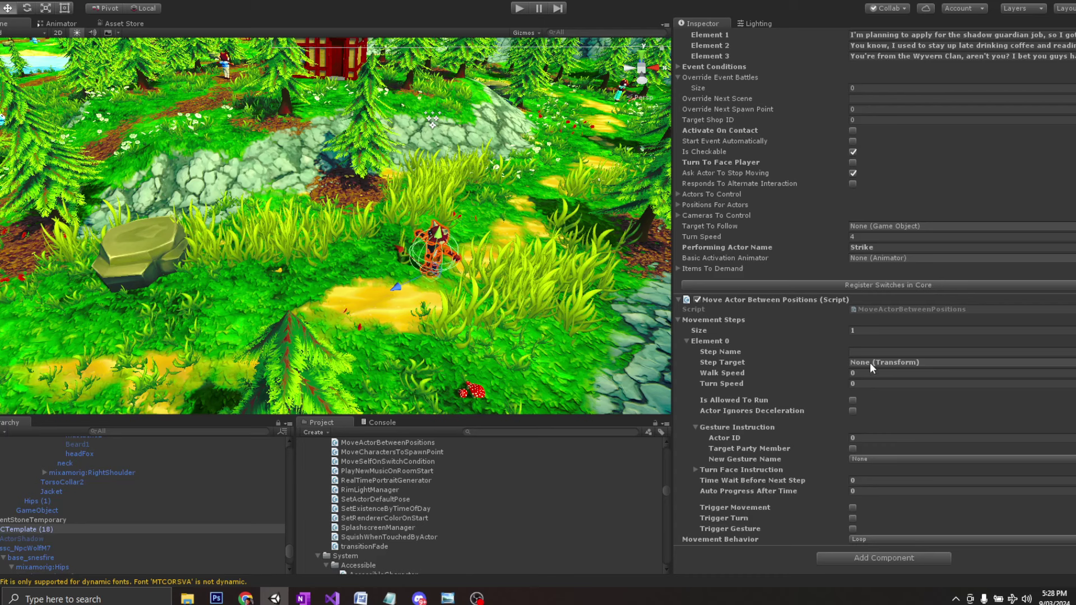
left_click(244, 431)
type("target")
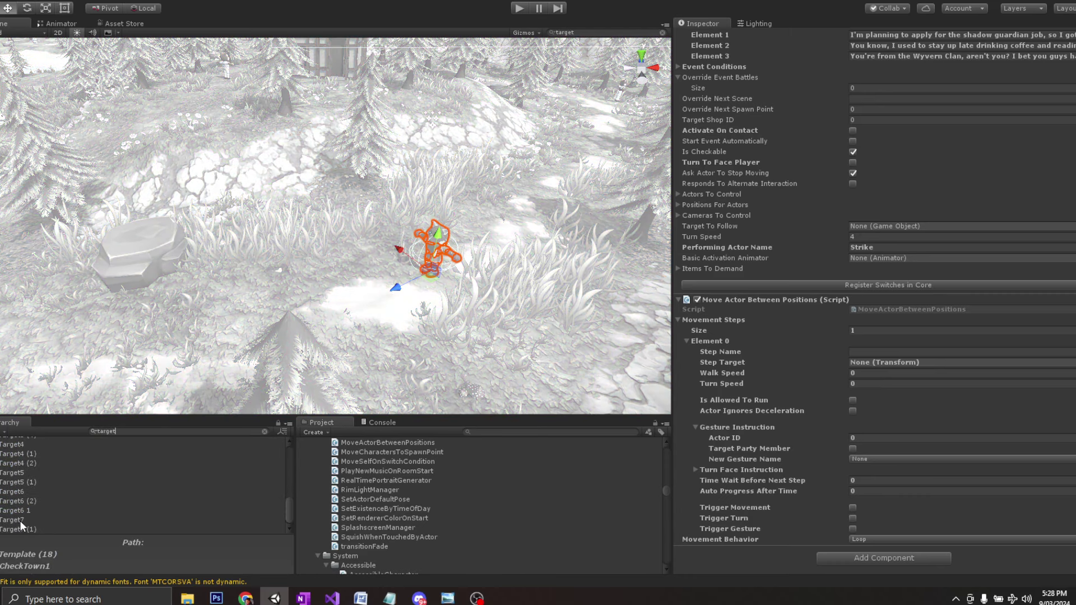
left_click(19, 520)
key("ctrl+d")
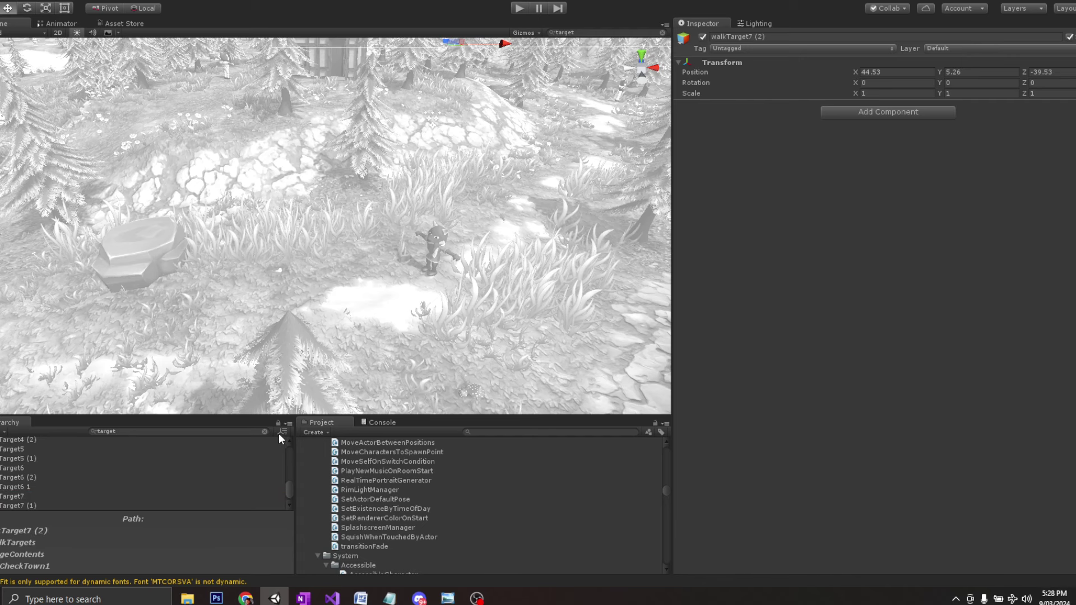
Step: Clear the hierarchy search and rename the duplicated walk target as walkTarget8
left_click(264, 432)
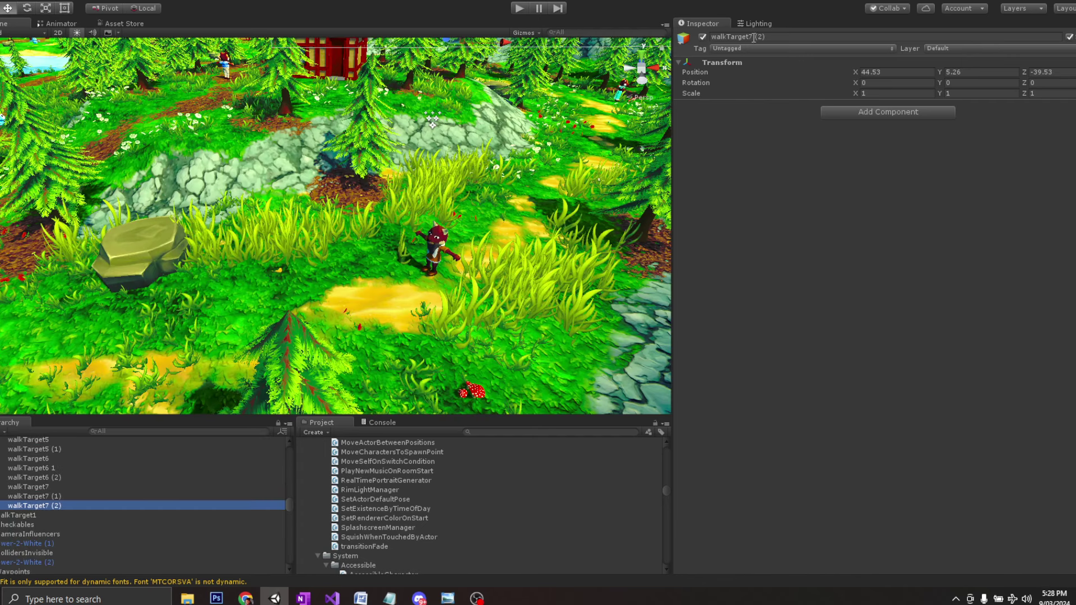
left_click_drag(751, 37, 814, 44)
type("8")
key("Return")
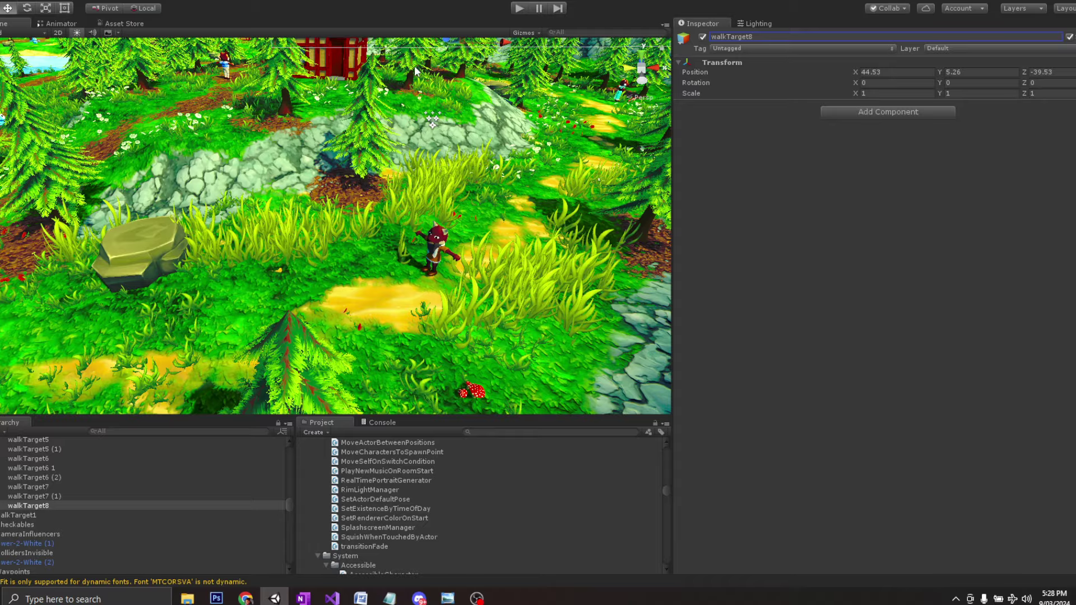
Step: Move walkTarget8 across the map to about X -4.2, Z -113.1, near the stone fountain
scroll(281, 213, "down", 5)
scroll(310, 298, "down", 8)
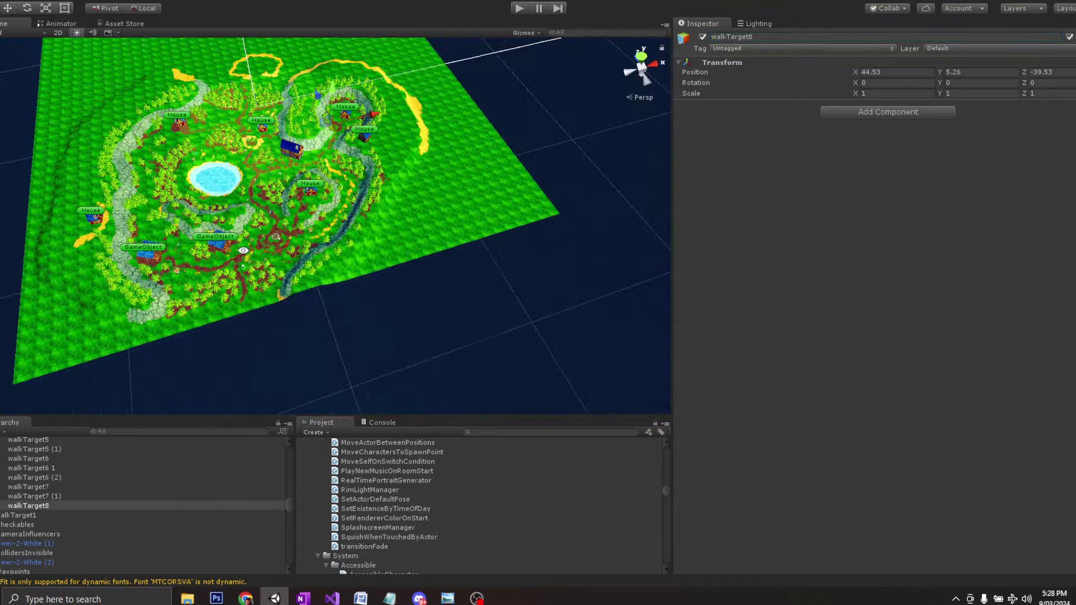
middle_click_drag(256, 232, 316, 256)
left_click_drag(315, 257, 399, 270, "alt")
key("f")
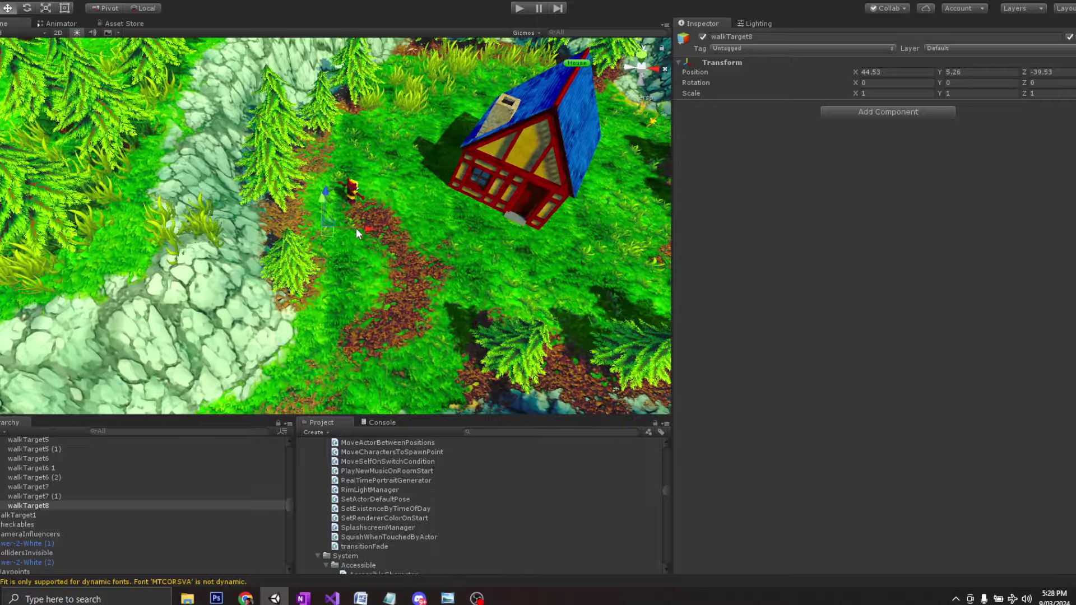
scroll(355, 228, "down", 10)
left_click_drag(356, 228, 219, 224, "alt")
left_click_drag(353, 209, 127, 362)
left_click_drag(128, 362, 363, 236, "alt")
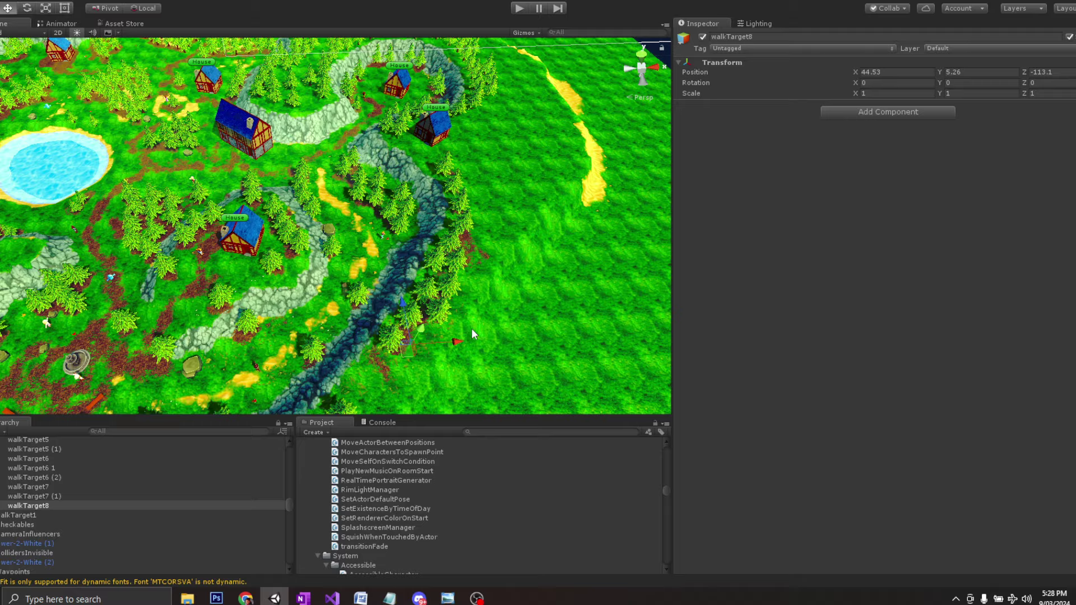
left_click_drag(472, 328, 120, 351)
middle_click_drag(121, 352, 216, 252)
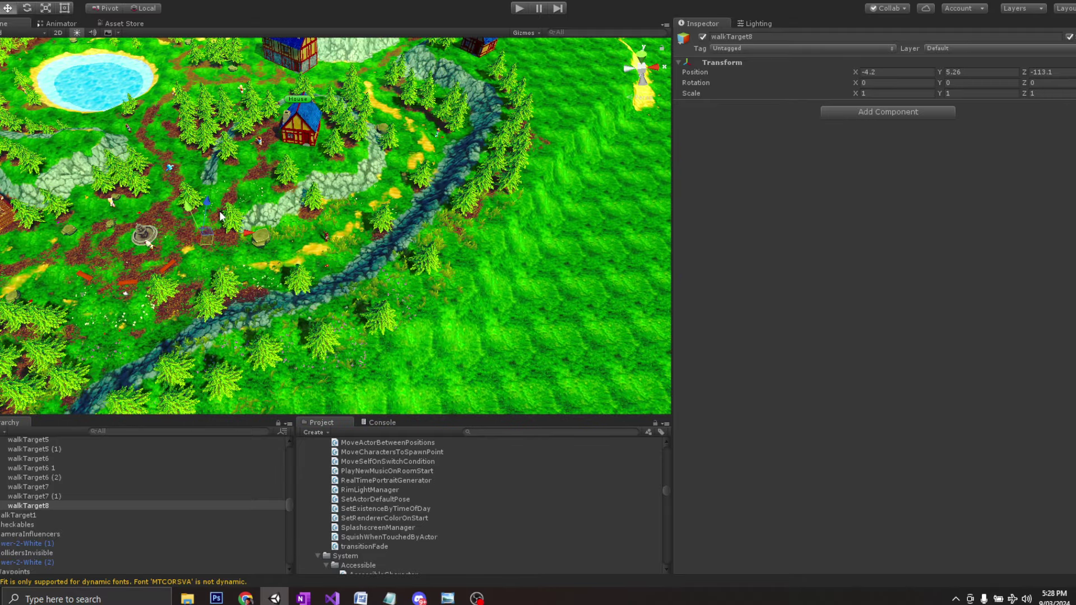
Step: Fine-tune walkTarget8's position to about Z -118.7 and shift it along the X axis toward the sandy path by the wolf
left_click_drag(208, 200, 206, 224)
key("f")
scroll(284, 253, "down", 5)
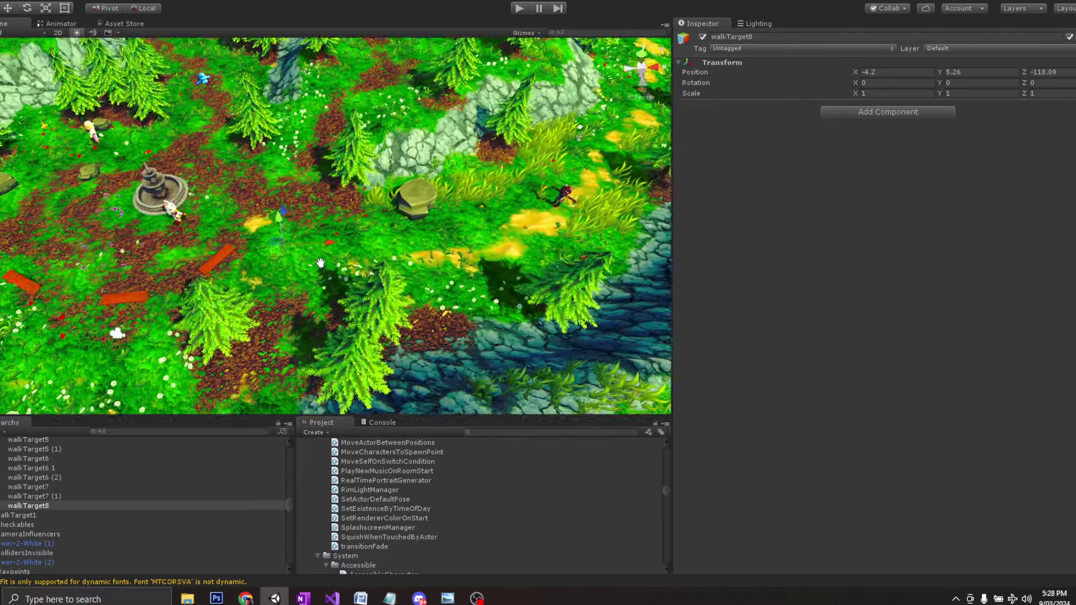
left_click_drag(233, 257, 227, 246)
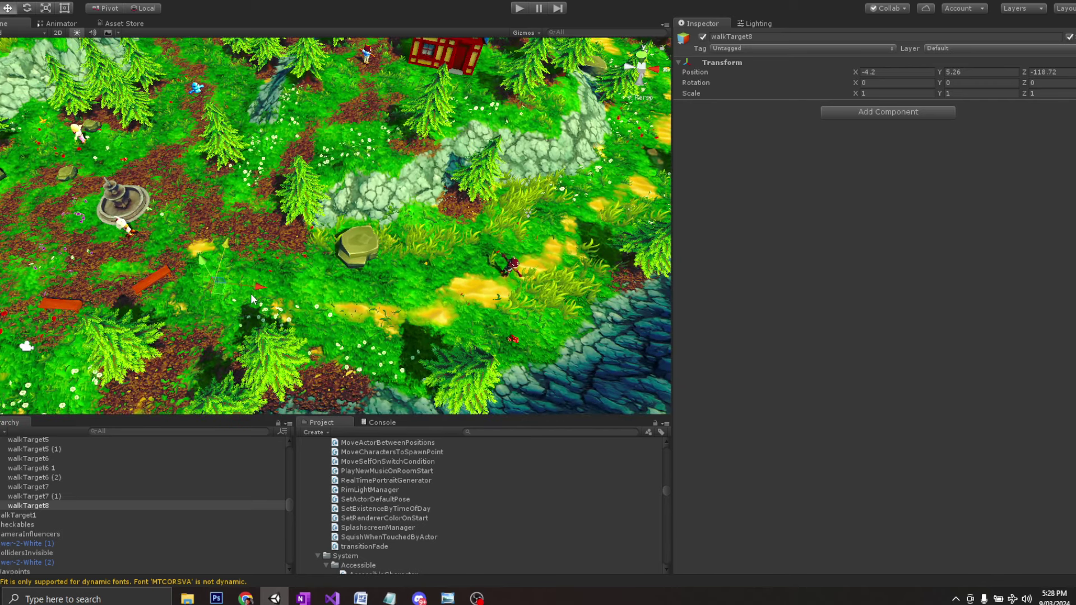
left_click_drag(257, 287, 333, 290)
left_click_drag(292, 250, 495, 247)
Step: Duplicate walkTarget8 and place the copy further along the sandy path near the wolf
key("ctrl+d")
left_click_drag(551, 298, 526, 300)
middle_click_drag(531, 301, 479, 327)
left_click_drag(473, 323, 577, 306)
Step: Duplicate walkTarget8 (1) and move the copy up the path to about X 26, Z -108.9
key("ctrl+d")
left_click_drag(514, 259, 511, 213)
middle_click_drag(563, 256, 534, 278)
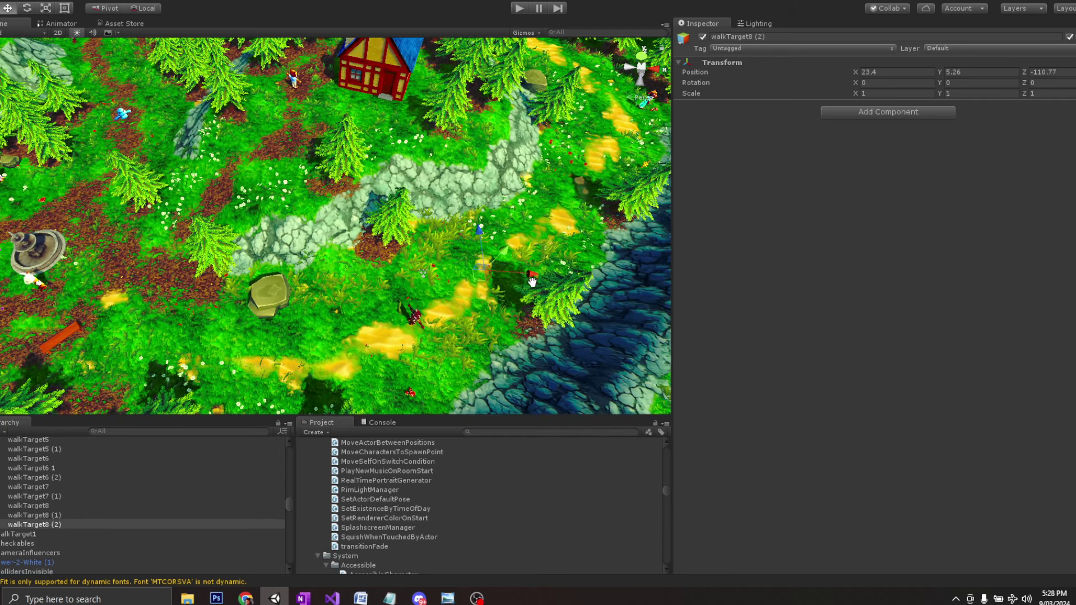
left_click_drag(533, 276, 563, 278)
left_click_drag(508, 236, 505, 218)
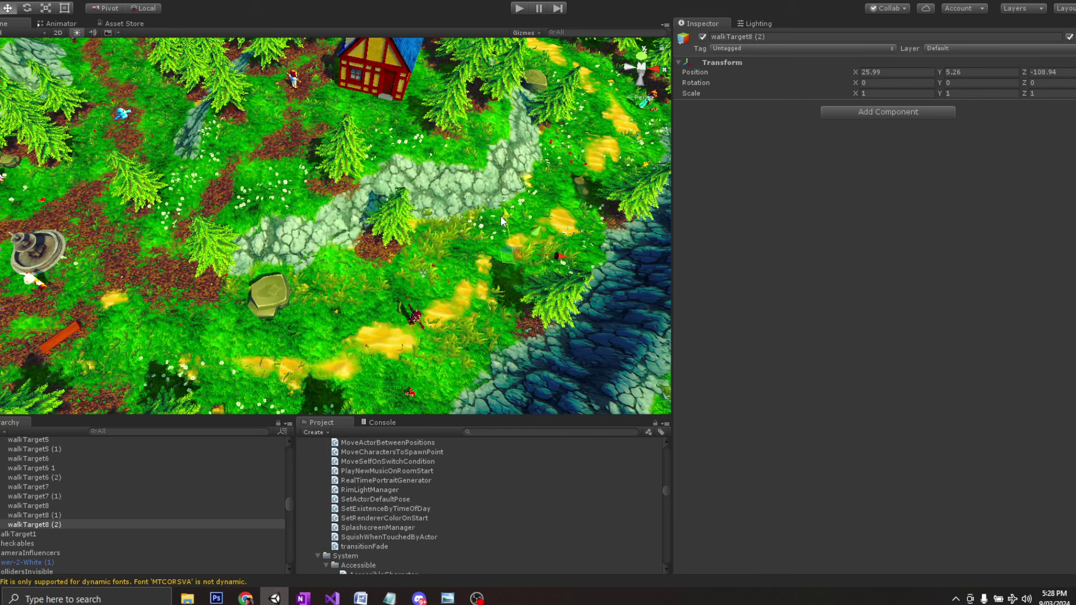
Step: Duplicate walkTarget8 (2) and place the copy further up the sandy path at about X 35.3, Z -97.2
key("ctrl+d")
left_click_drag(559, 255, 666, 257)
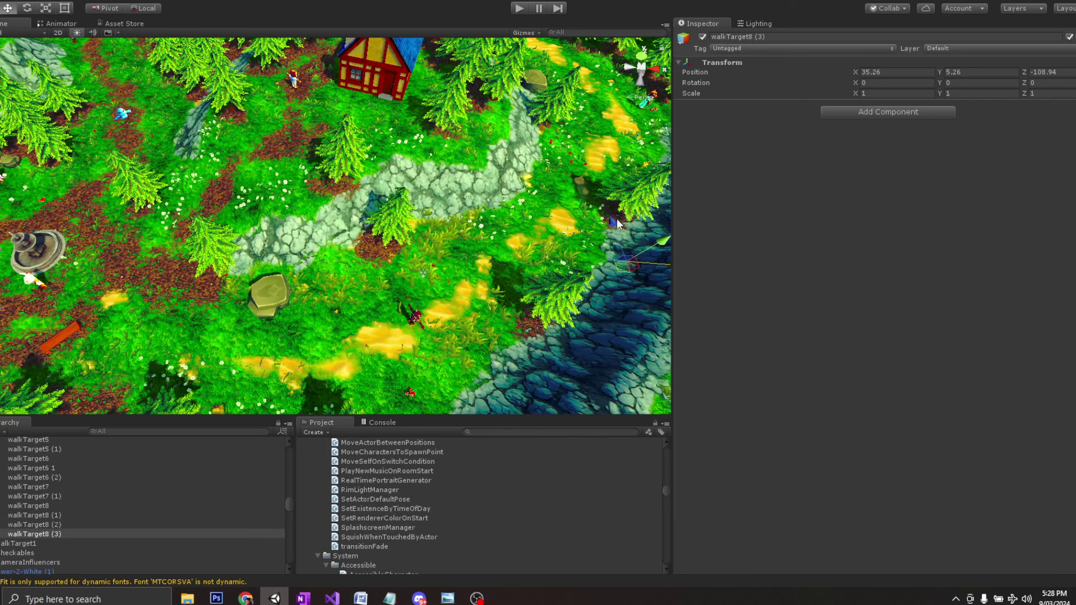
left_click_drag(615, 220, 567, 109)
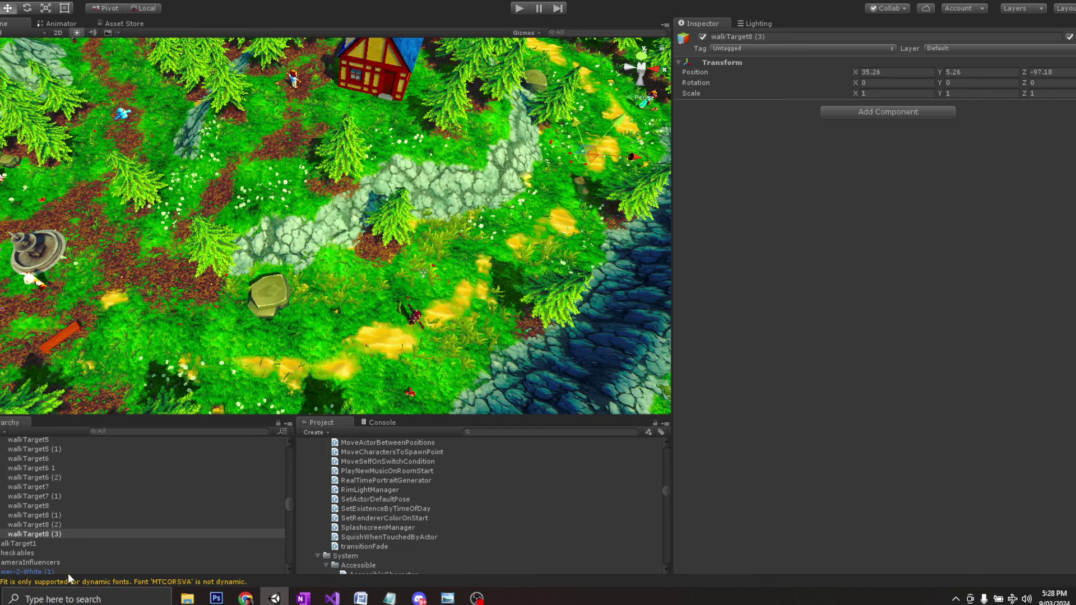
Step: Select the wolf's NPCTemplate (18) object and set the Walk Speed of its movement step Element 0 to 7
left_click(416, 318)
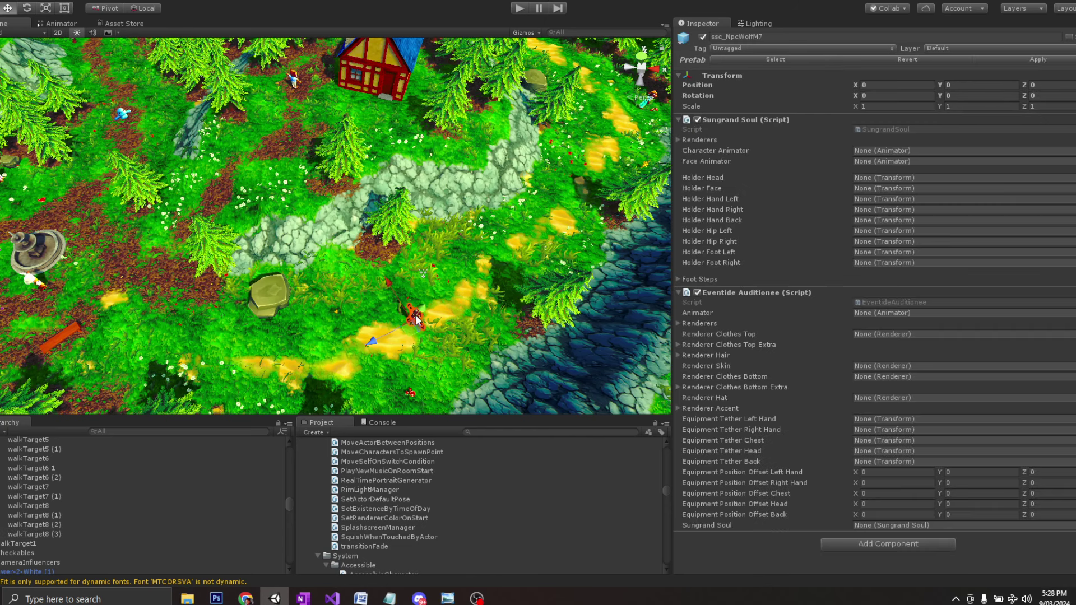
left_click(29, 553)
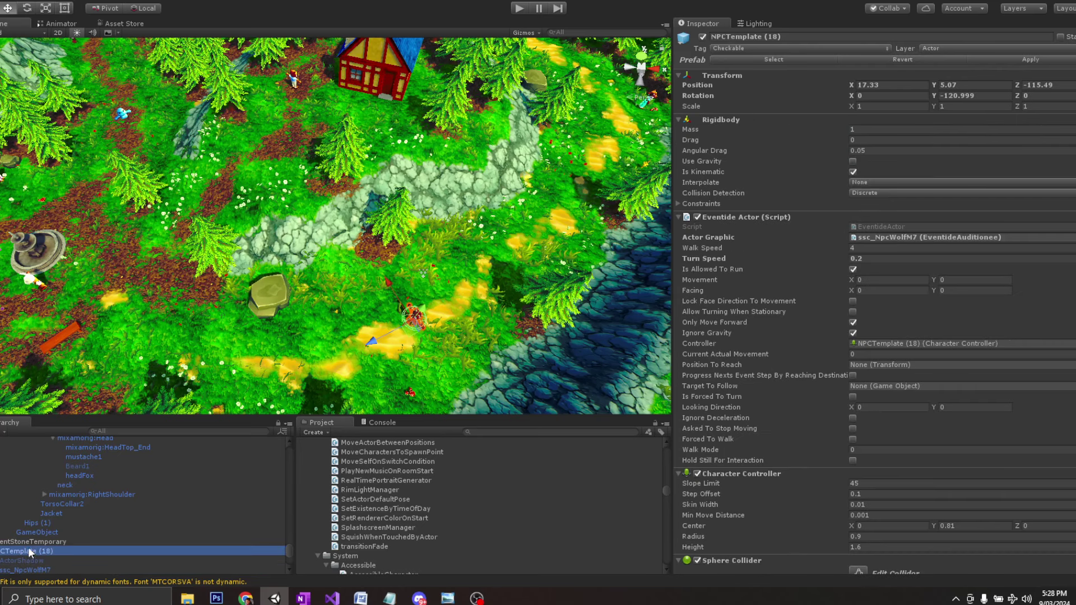
scroll(845, 304, "down", 10)
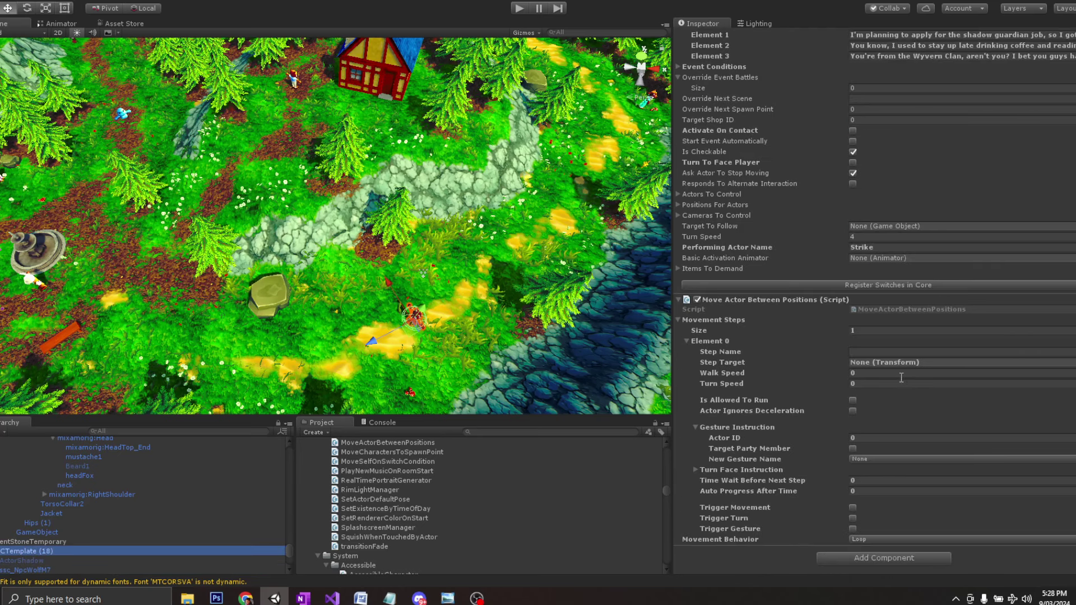
left_click(873, 373)
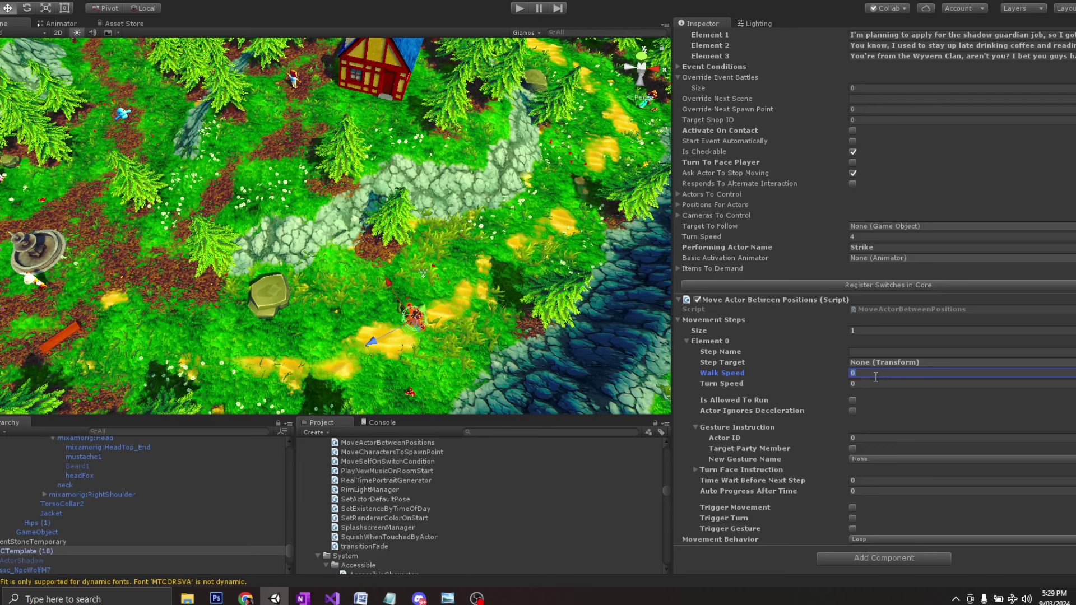
type("6")
type("7")
Step: Search the scene transforms for "target" and assign walkTarget8 as Element 0's Step Target
left_click(1074, 362)
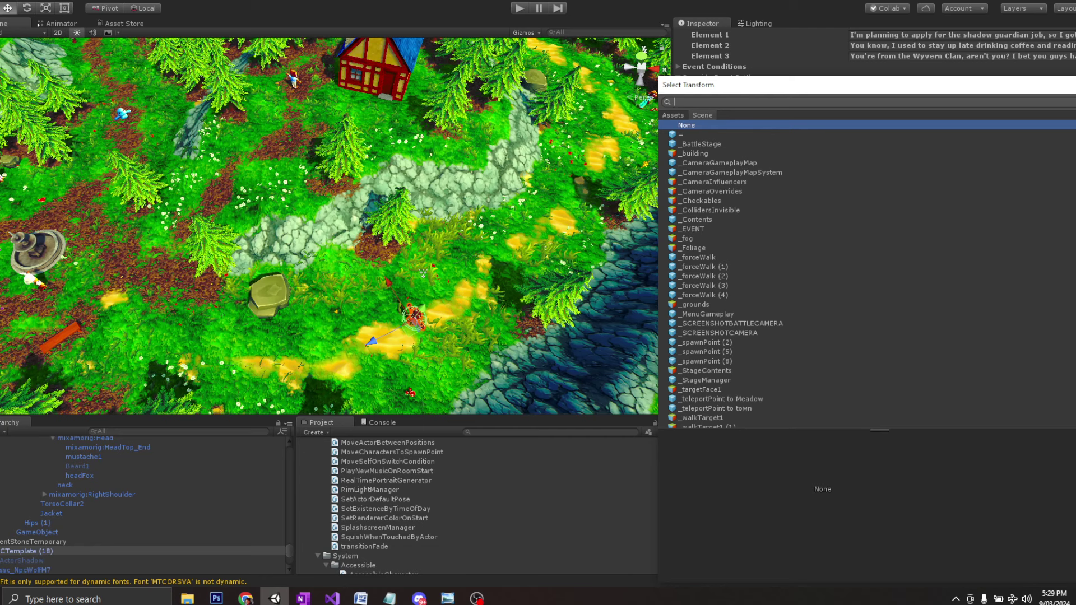
type("target")
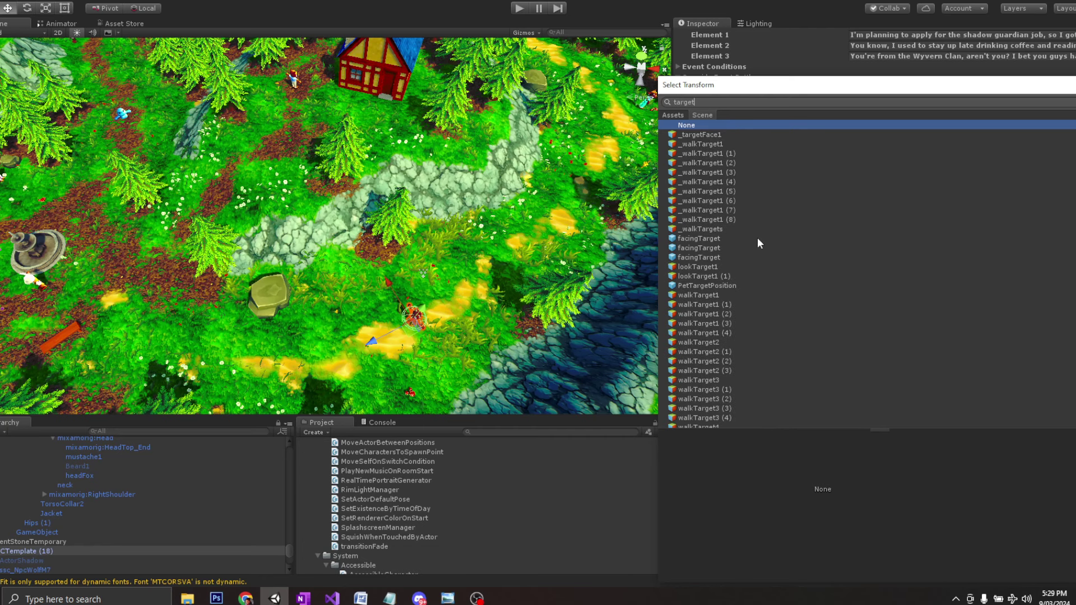
double_click(725, 397)
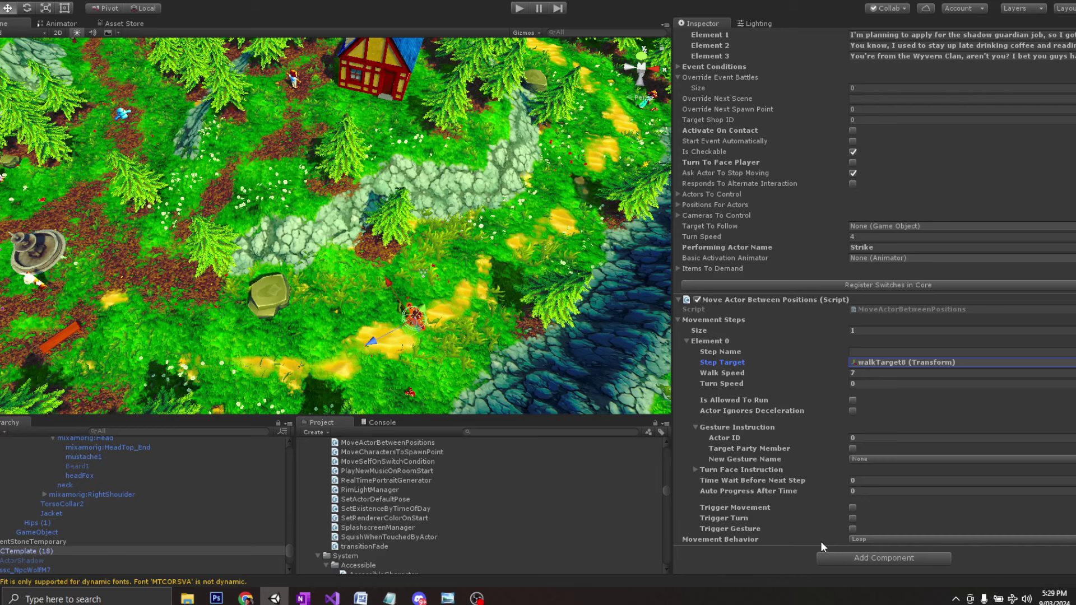
Step: Set the Movement Steps size of Move Actor Between Positions to 2
left_click(869, 329)
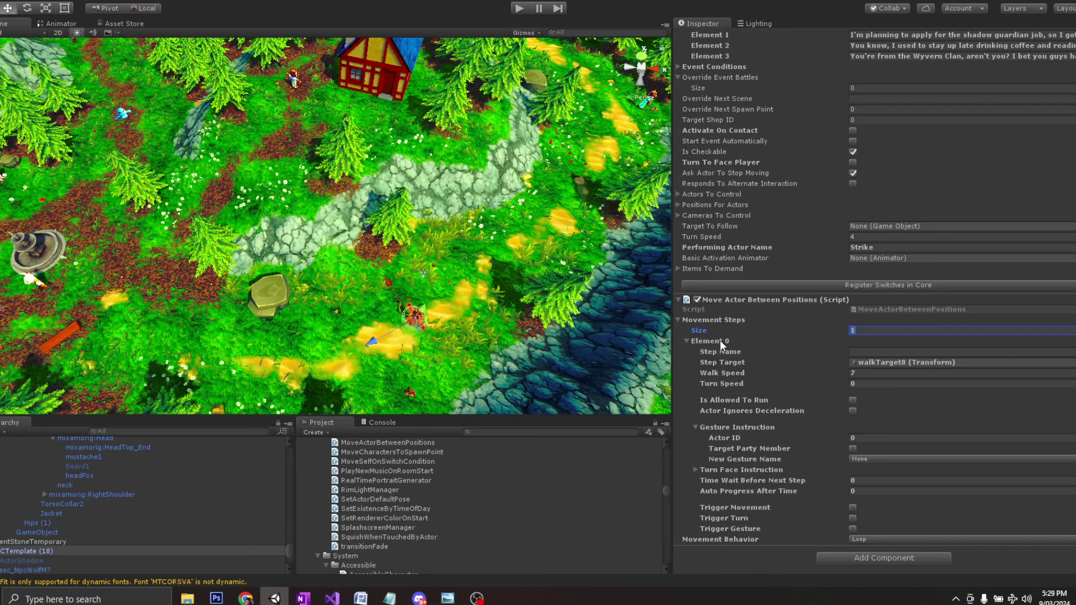
left_click(693, 341)
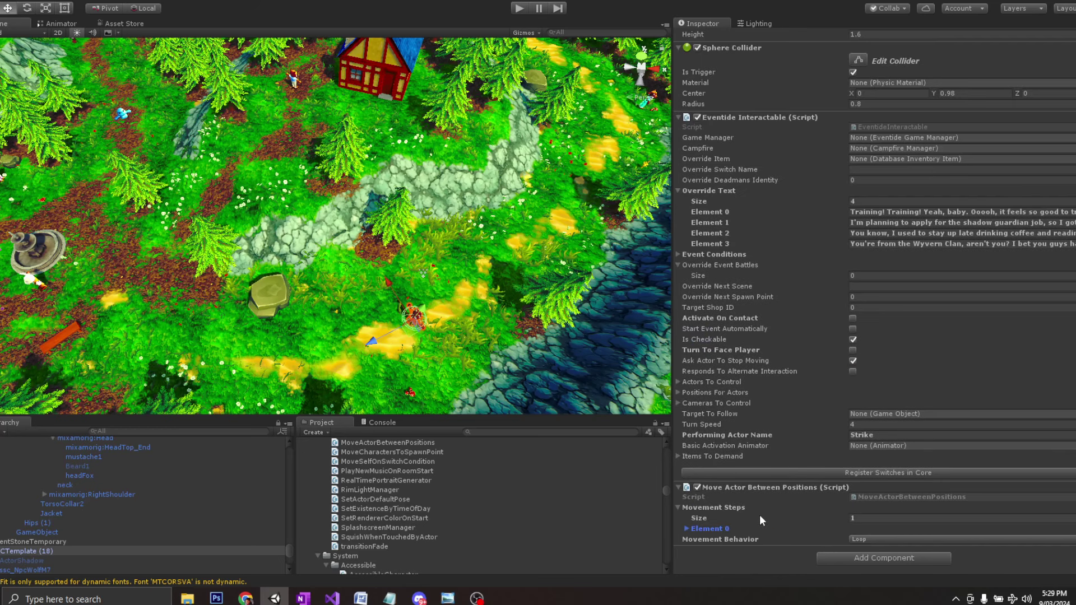
left_click(688, 528)
scroll(780, 431, "down", 5)
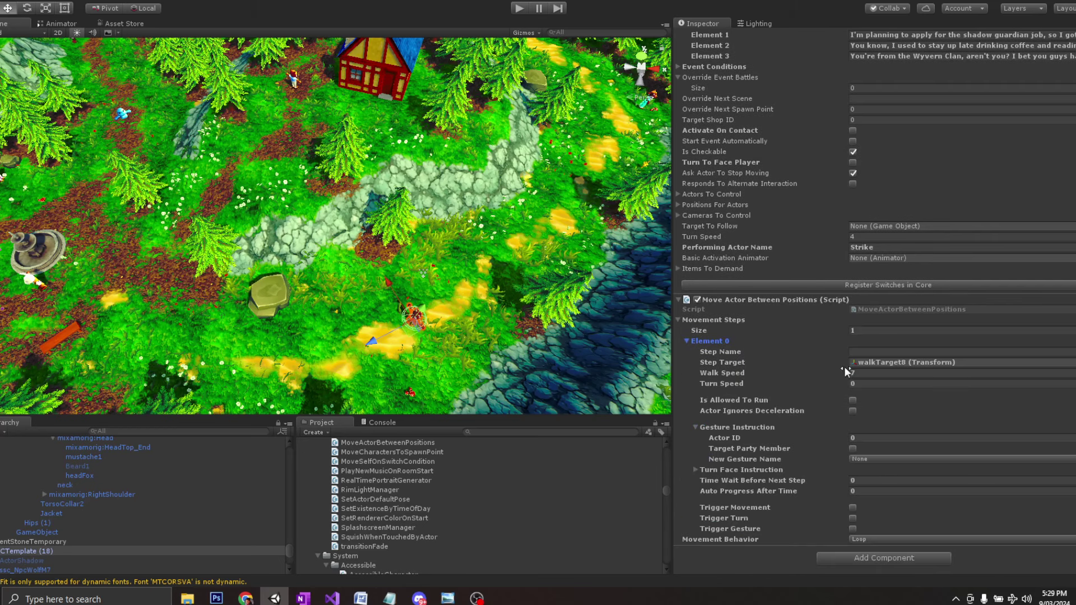
left_click(869, 331)
type("2")
key("Return")
scroll(779, 458, "down", 5)
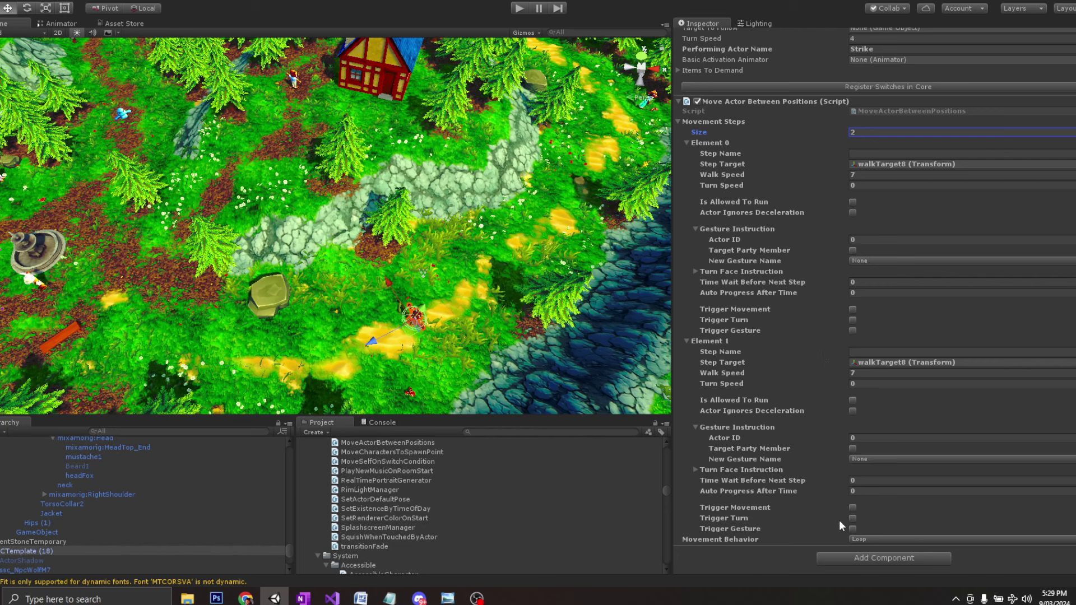
left_click(852, 529)
left_click(877, 459)
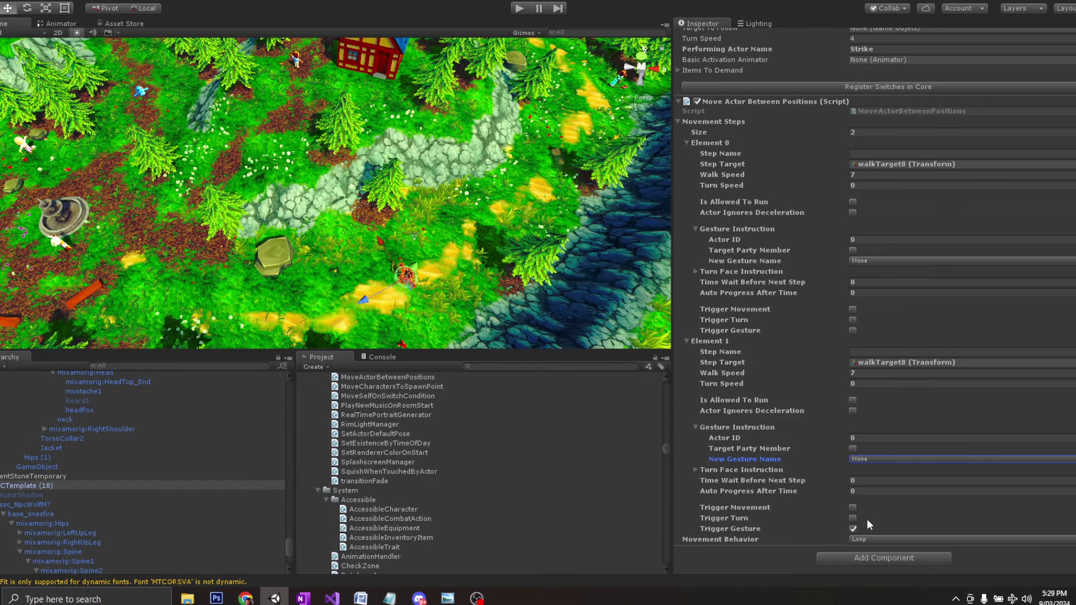
left_click(865, 491)
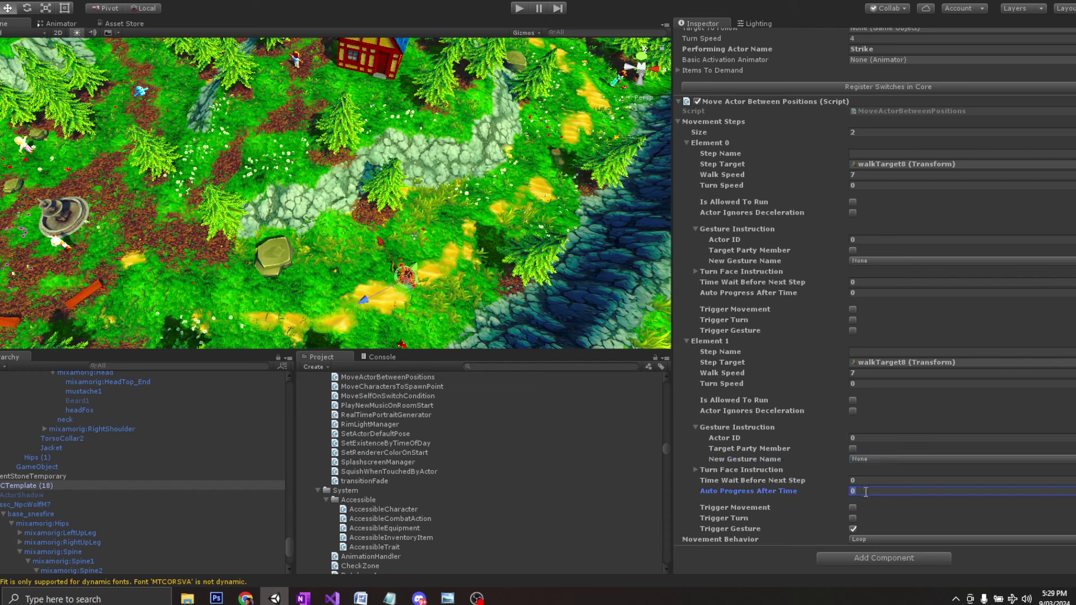
left_click(853, 530)
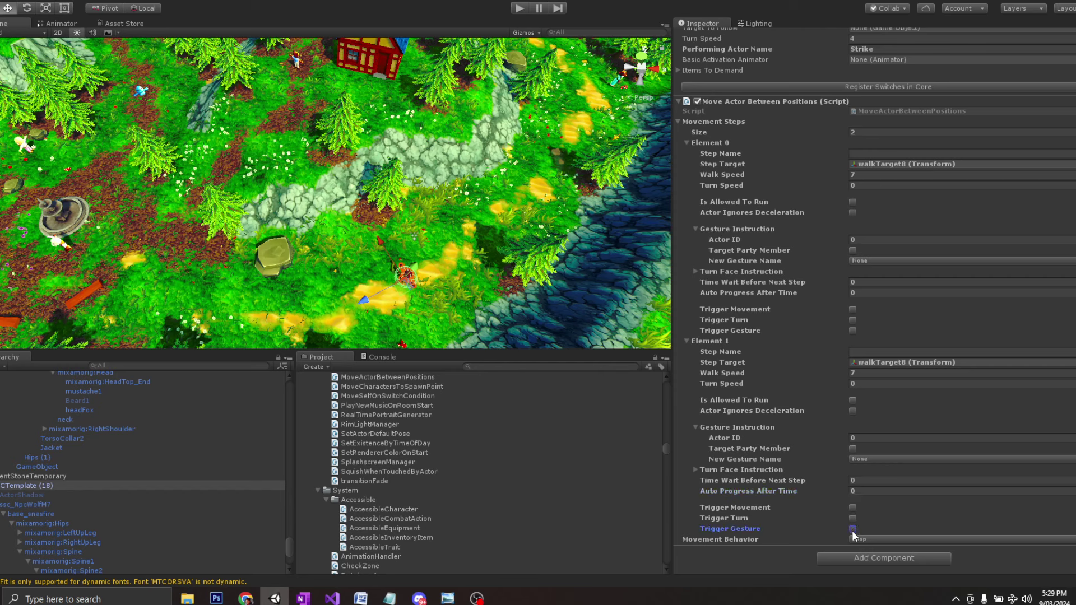
Step: Assign walkTarget8 (1) as Element 1's Step Target and increase the Movement Steps size to 4
left_click(891, 370)
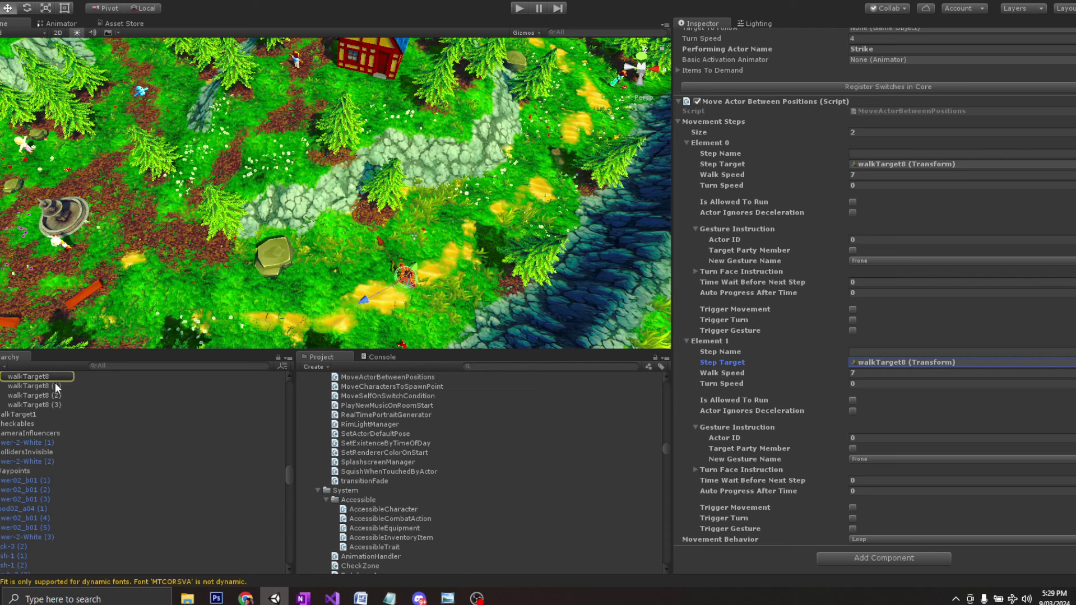
left_click_drag(55, 386, 919, 367)
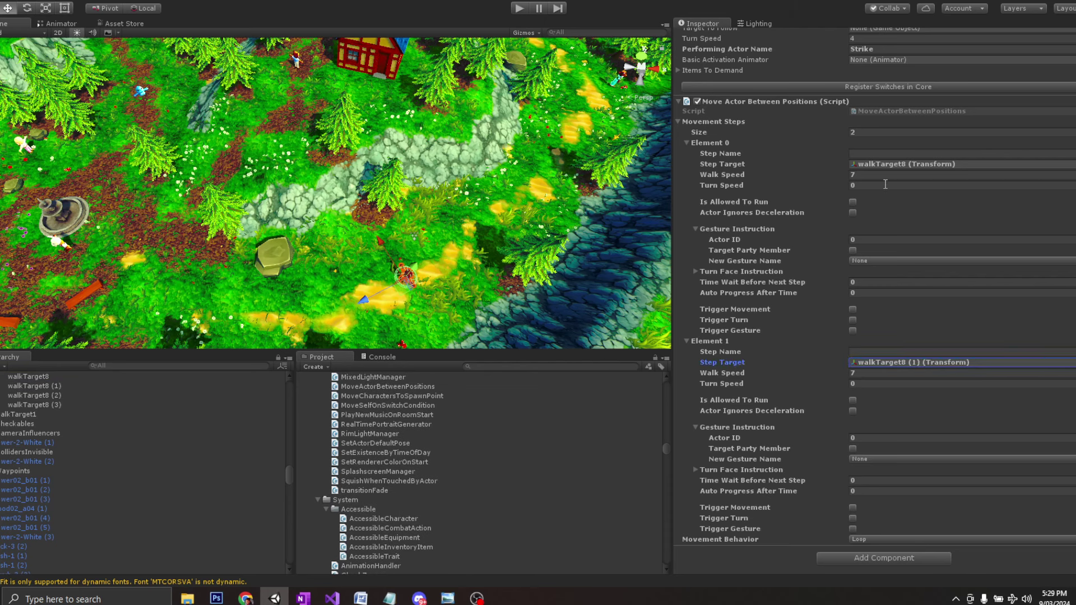
left_click(872, 135)
type("3")
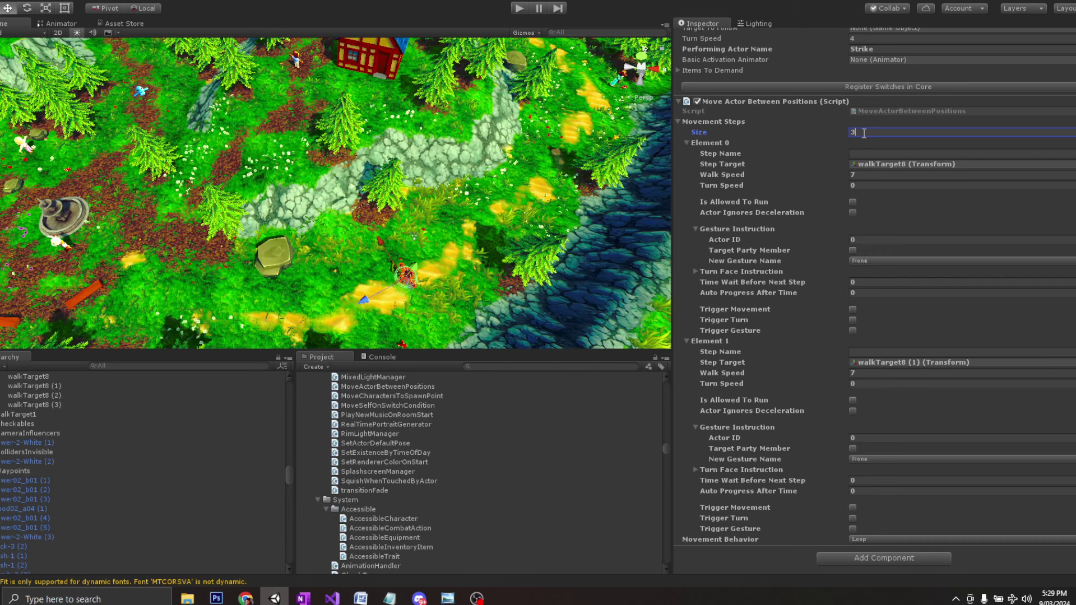
key("Return")
scroll(875, 353, "down", 8)
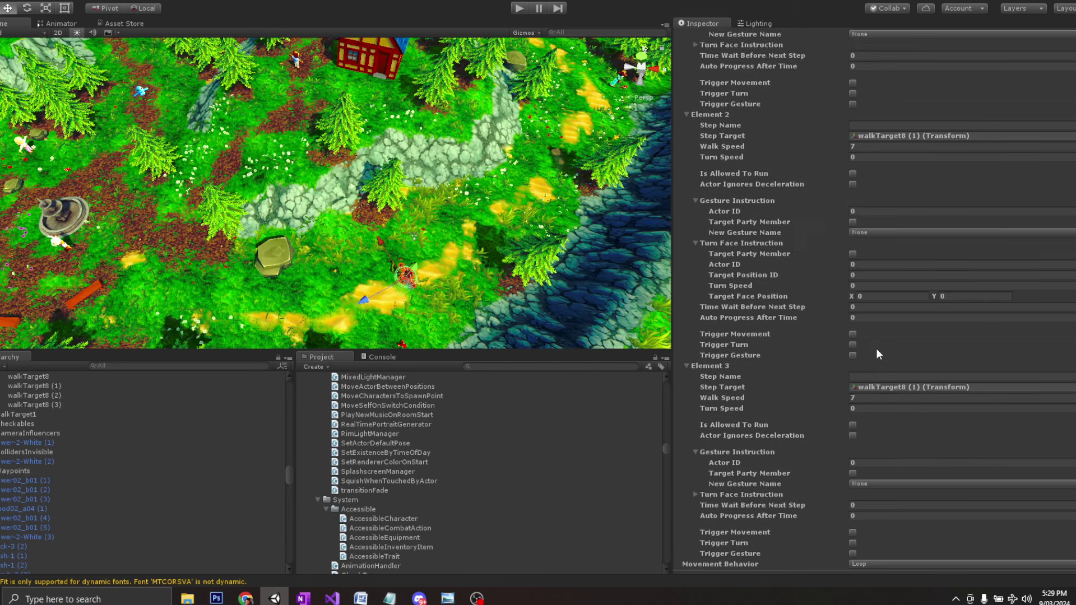
scroll(877, 353, "down", 1)
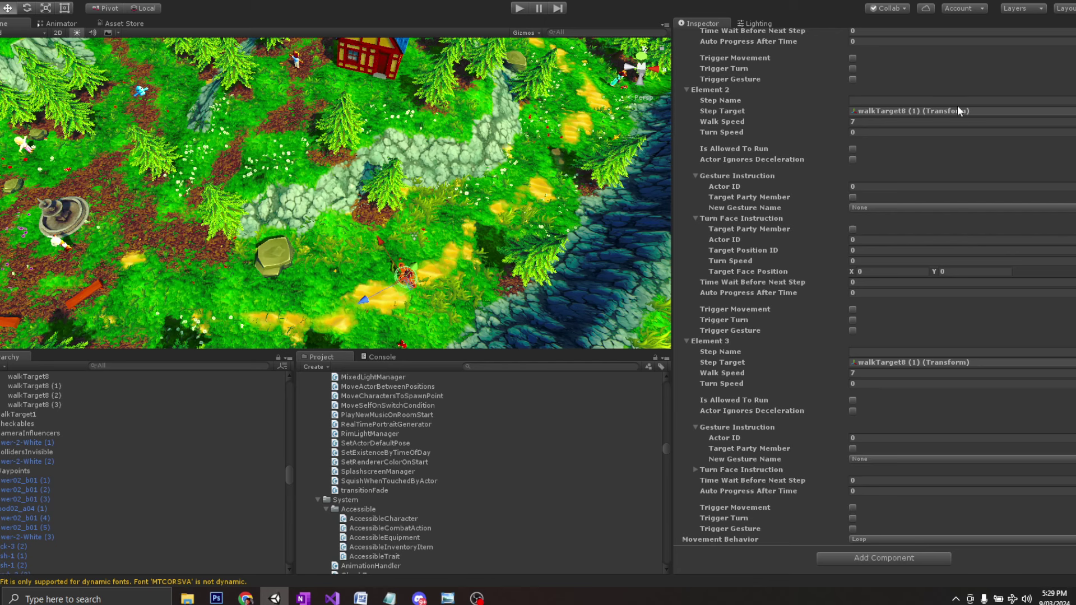
Step: Assign walkTarget8 (2) as Element 2's Step Target and walkTarget8 (3) as Element 3's Step Target
left_click(910, 112)
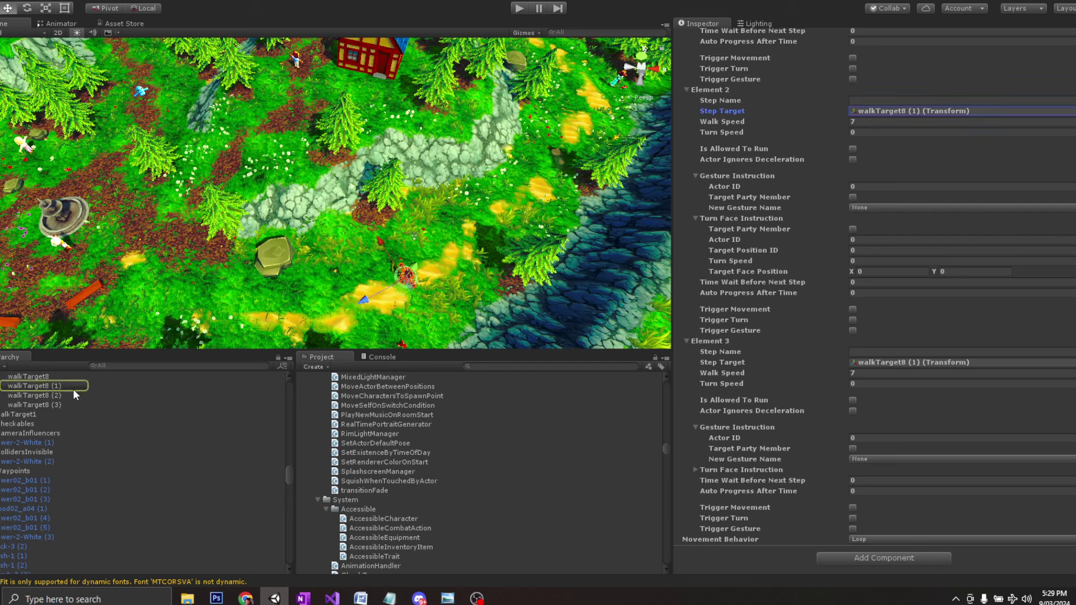
left_click_drag(76, 395, 974, 115)
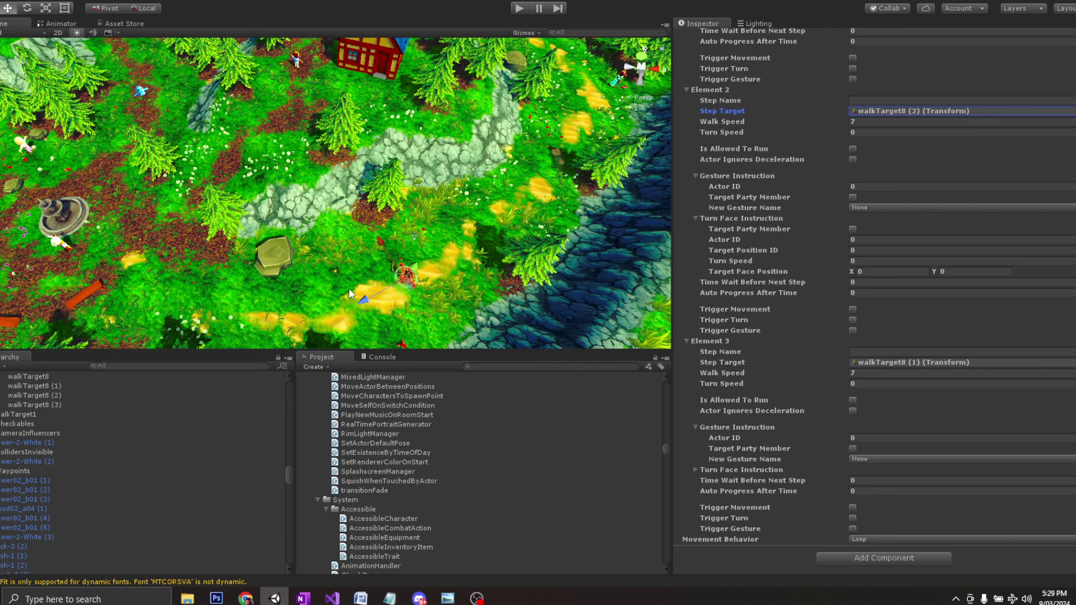
left_click_drag(52, 404, 956, 368)
Step: Enable Is Allowed To Run for the movement steps of Move Actor Between Positions, collapsing Elements 0 to 2
scroll(843, 391, "up", 10)
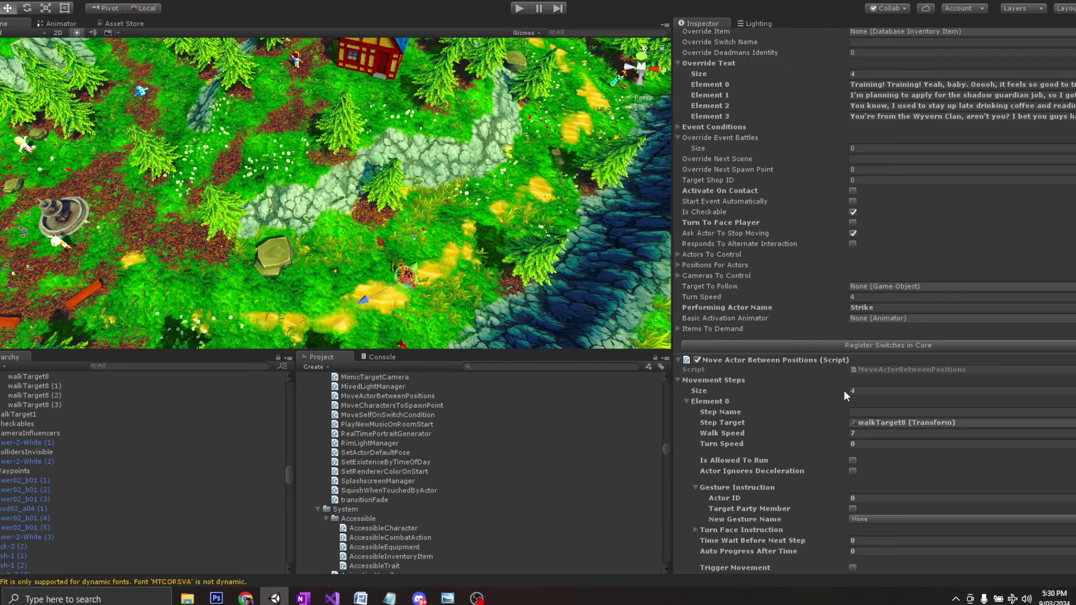
scroll(844, 391, "down", 5)
left_click(853, 319)
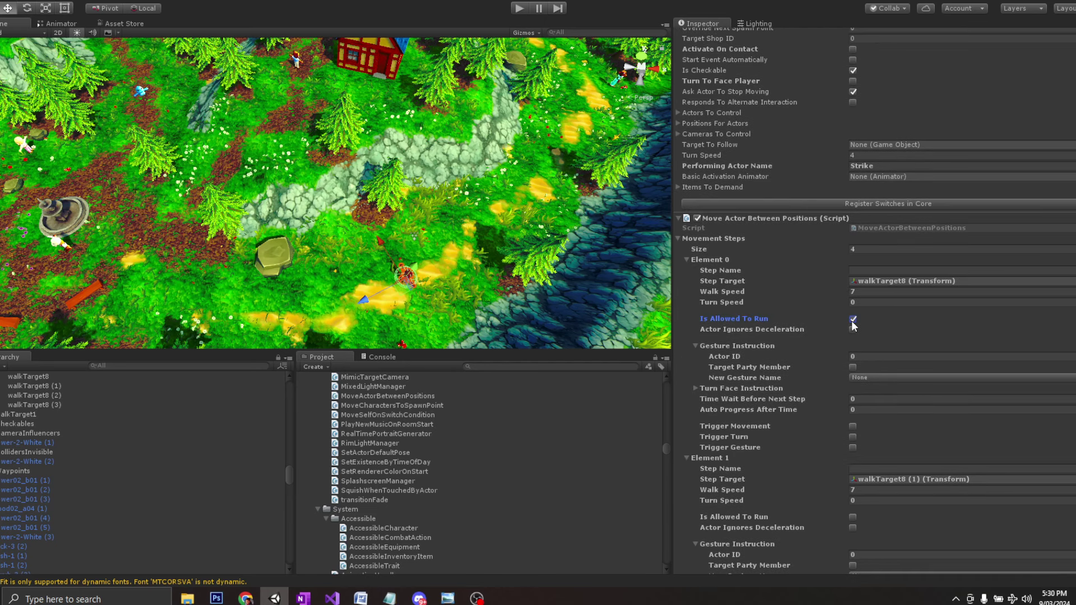
left_click(687, 259)
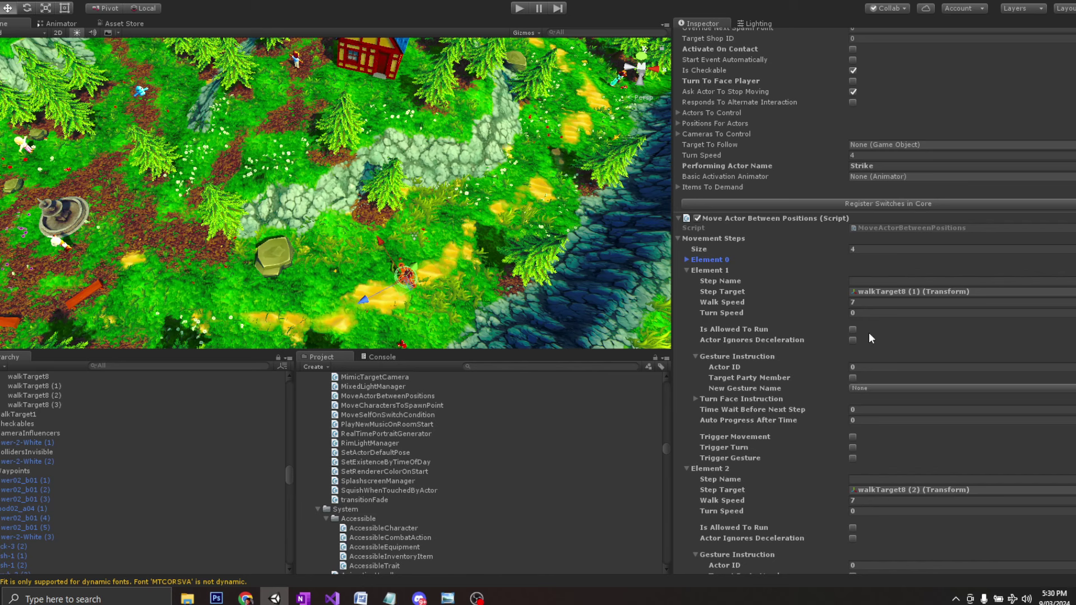
left_click(852, 331)
left_click(686, 270)
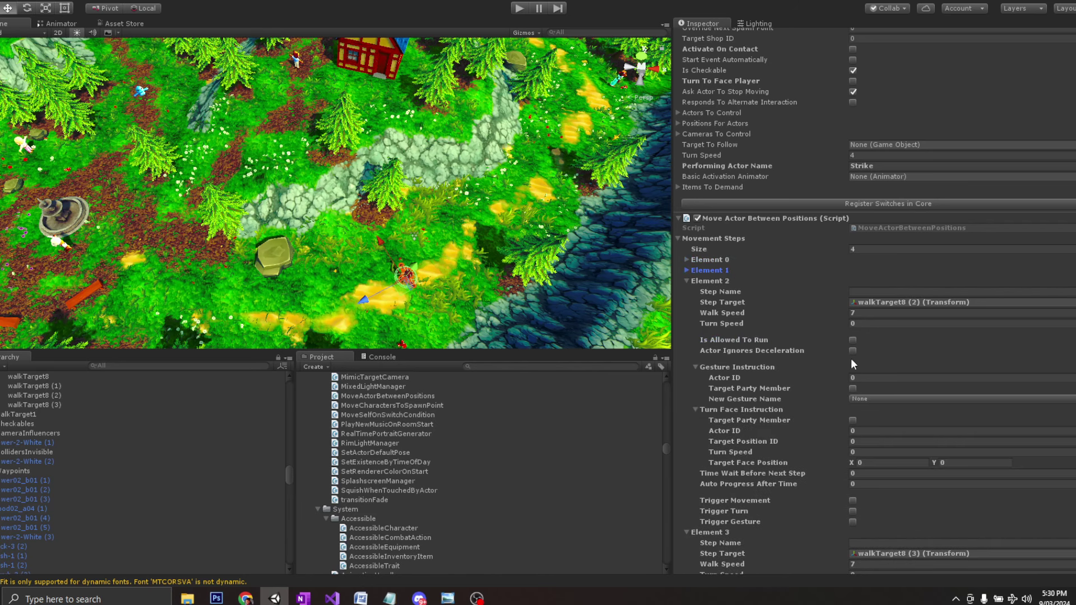
left_click(688, 281)
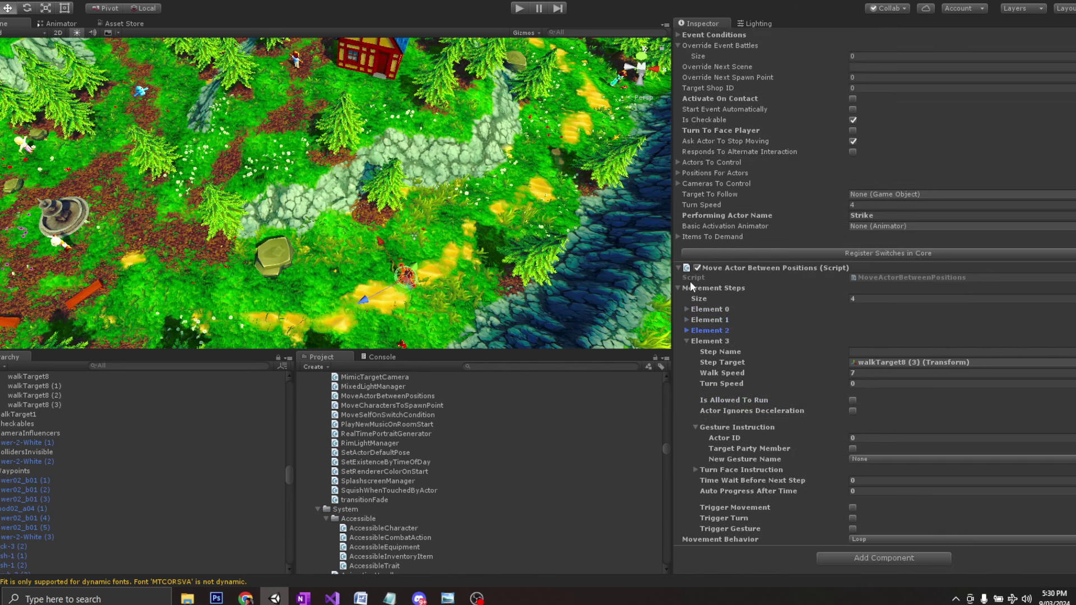
left_click(853, 400)
Step: Set the Movement Behavior of Move Actor Between Positions to Reverse
left_click(732, 539)
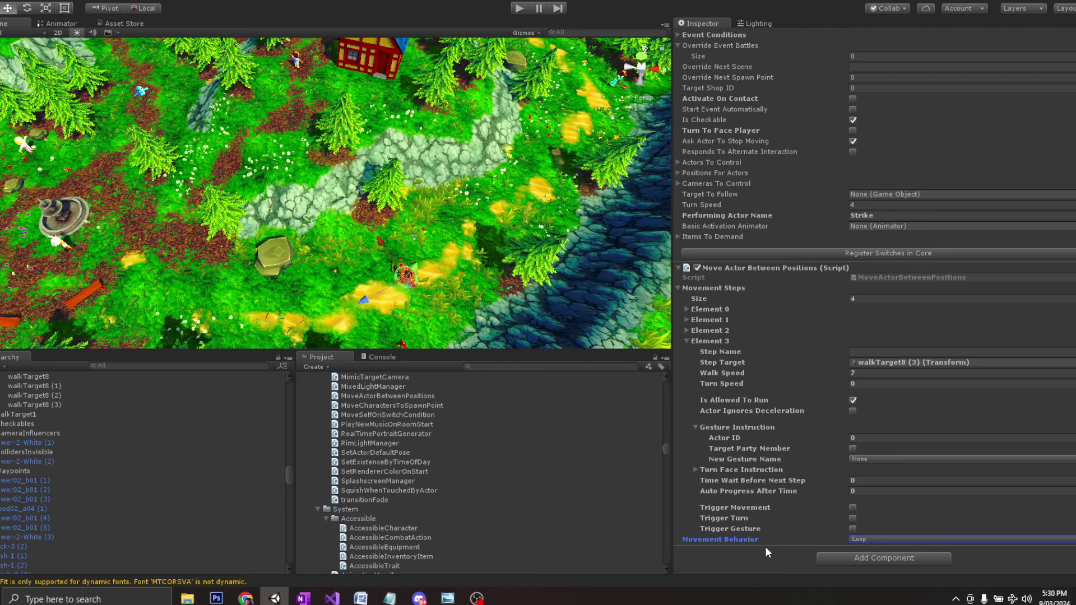
left_click(887, 540)
left_click(896, 566)
Step: Examine the wolf's Ask Actor To Stop Moving setting and the event assigned in Element 0 of Event Conditions
scroll(766, 450, "up", 5)
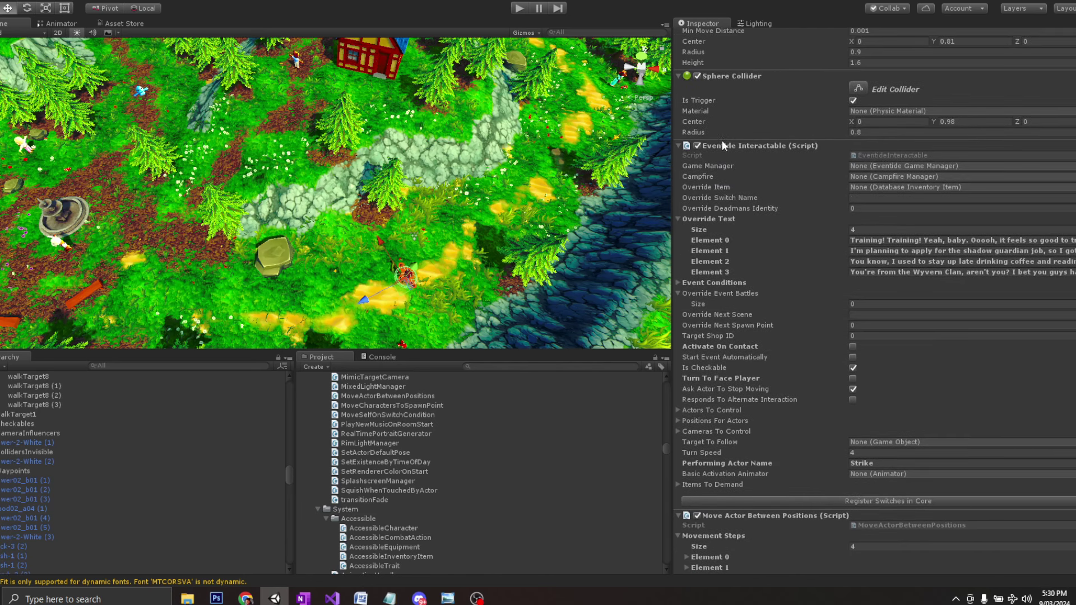
left_click_drag(390, 277, 370, 196, "alt")
middle_click_drag(336, 266, 353, 207)
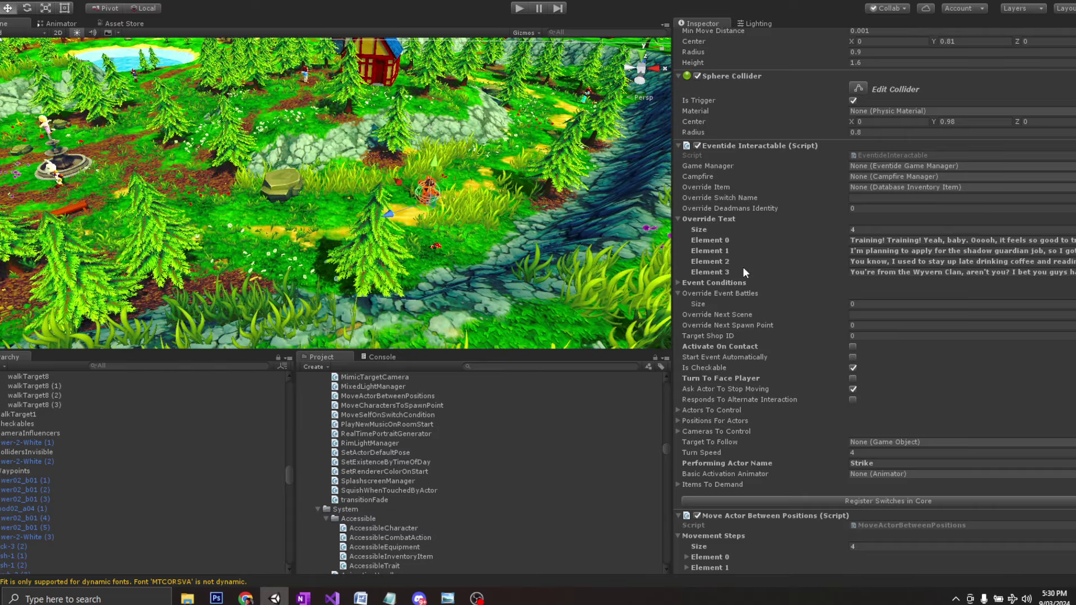
left_click(716, 389)
scroll(852, 325, "down", 3)
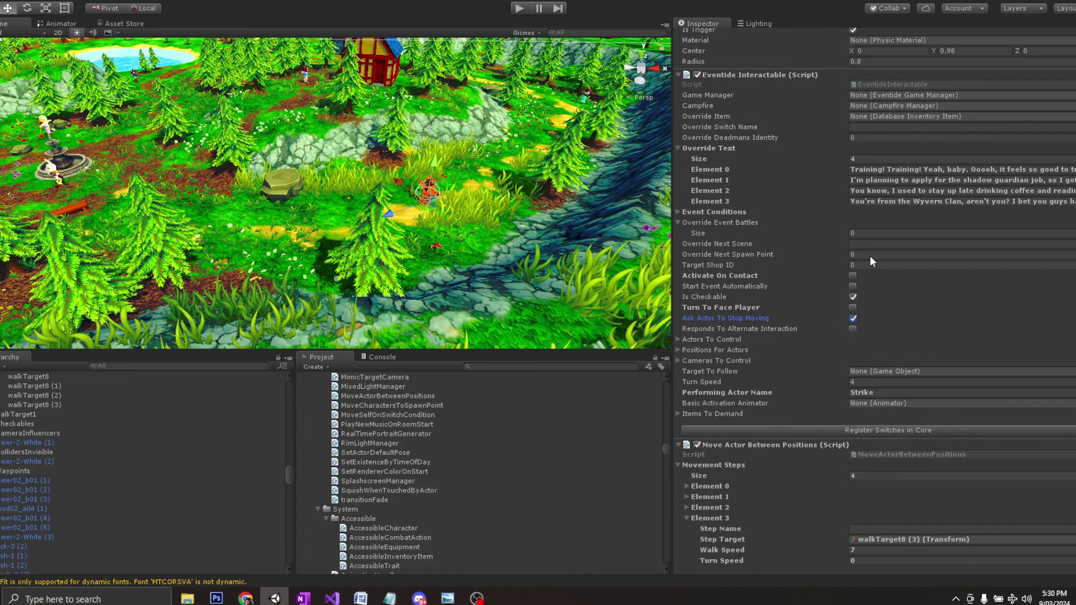
scroll(786, 309, "down", 3)
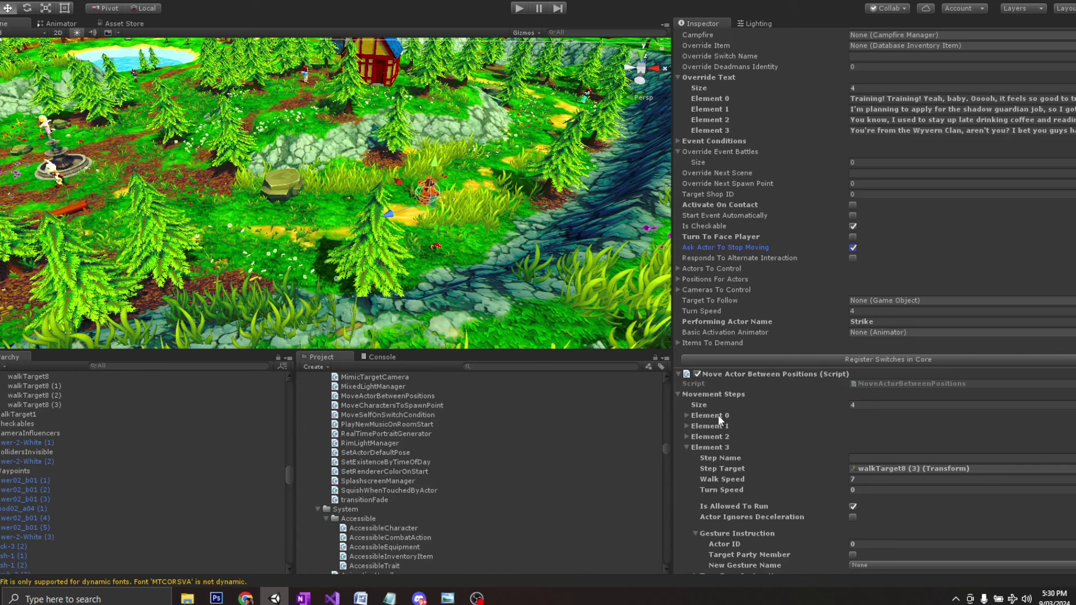
scroll(757, 437, "up", 9)
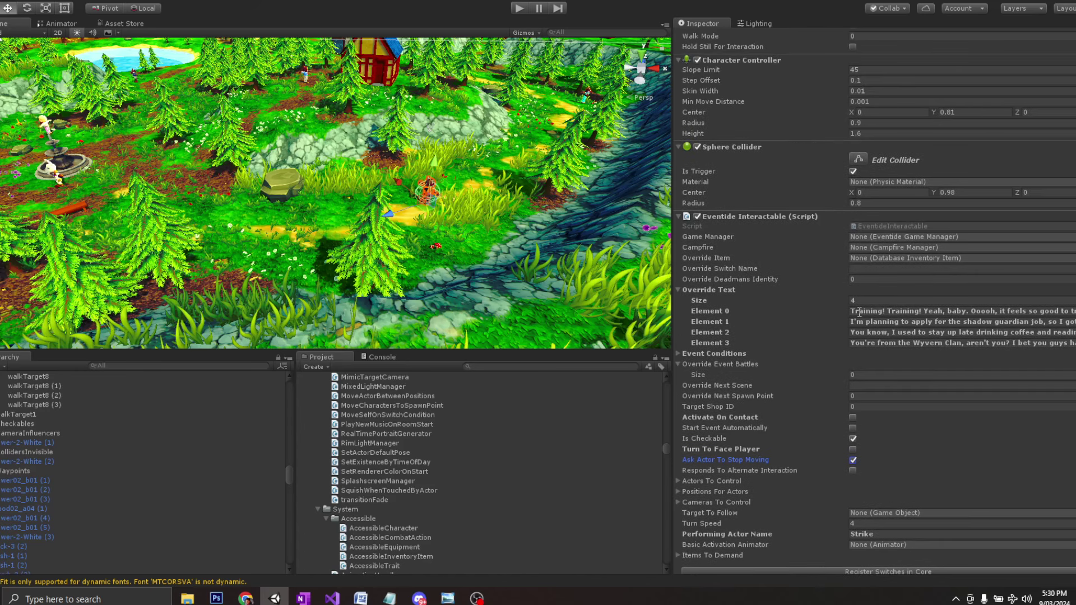
left_click(678, 353)
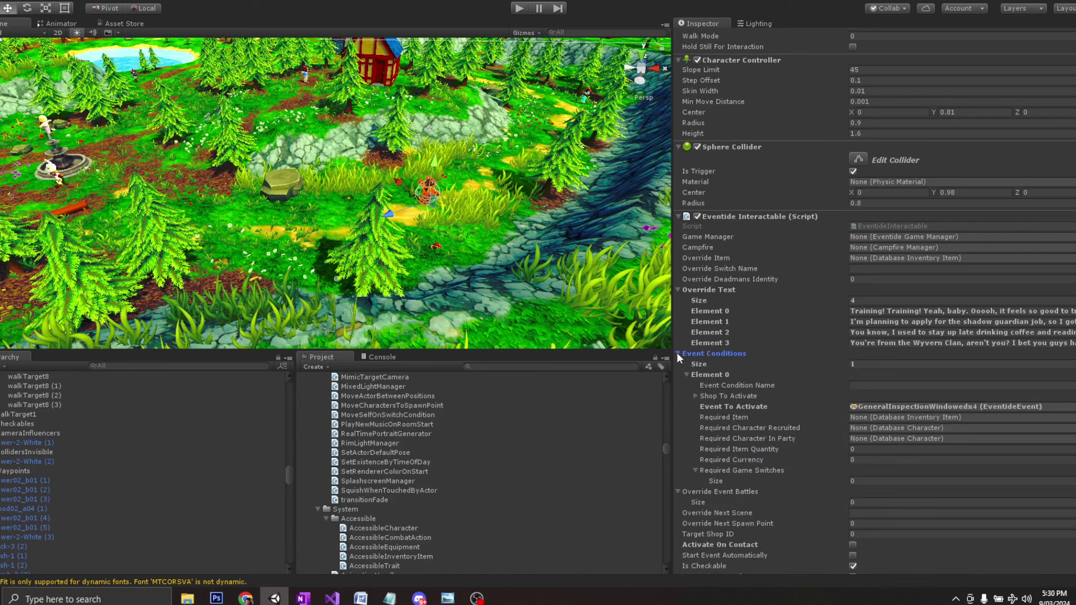
left_click(890, 408)
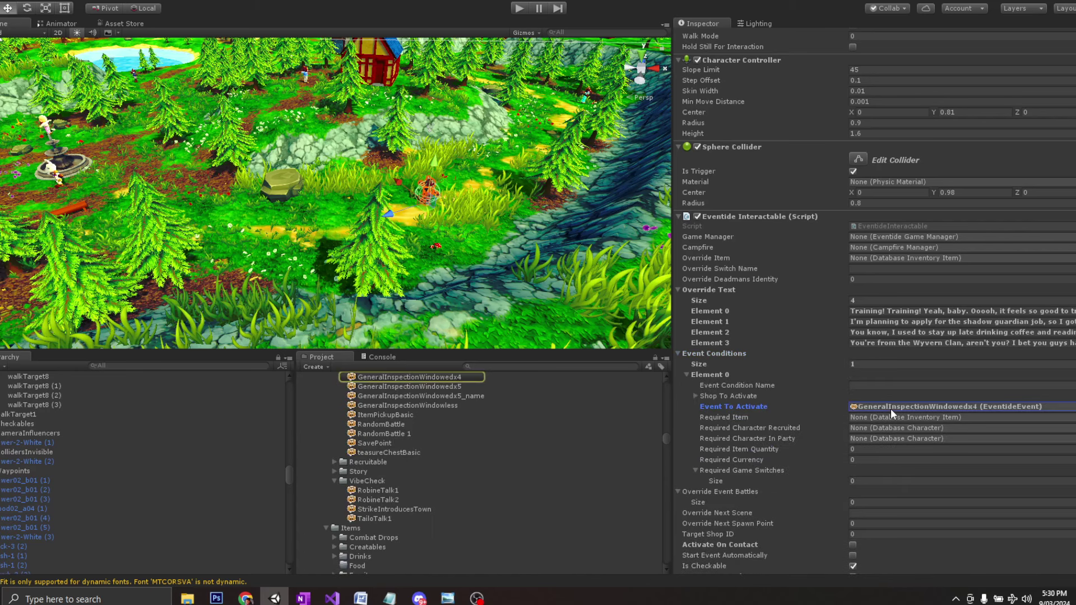
scroll(890, 409, "down", 2)
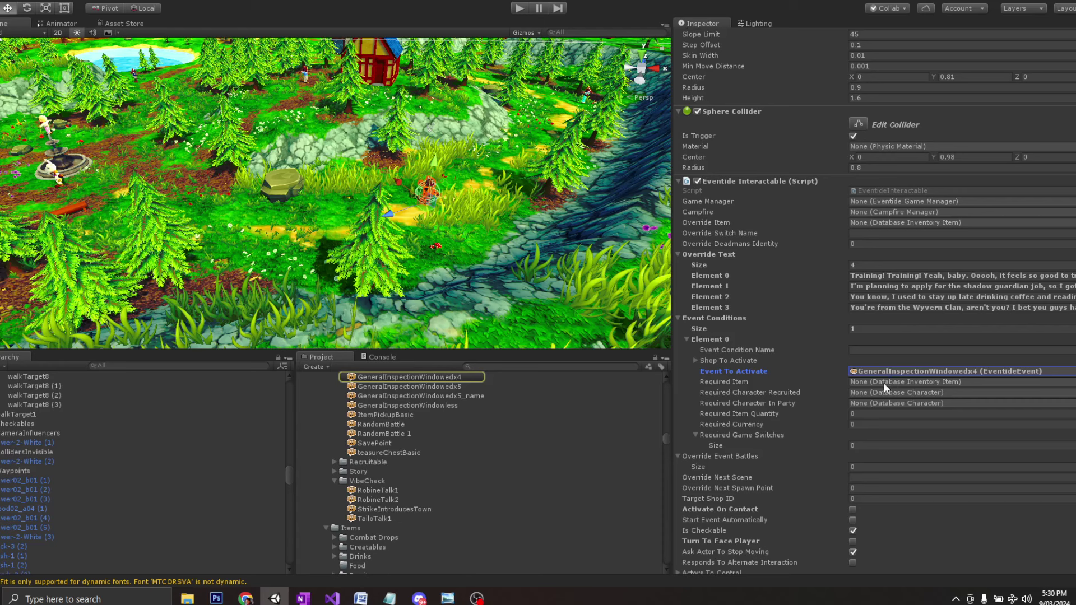
Step: Add one required game switch named talkedToRunningGuy to Element 0 of Event Conditions
left_click(875, 446)
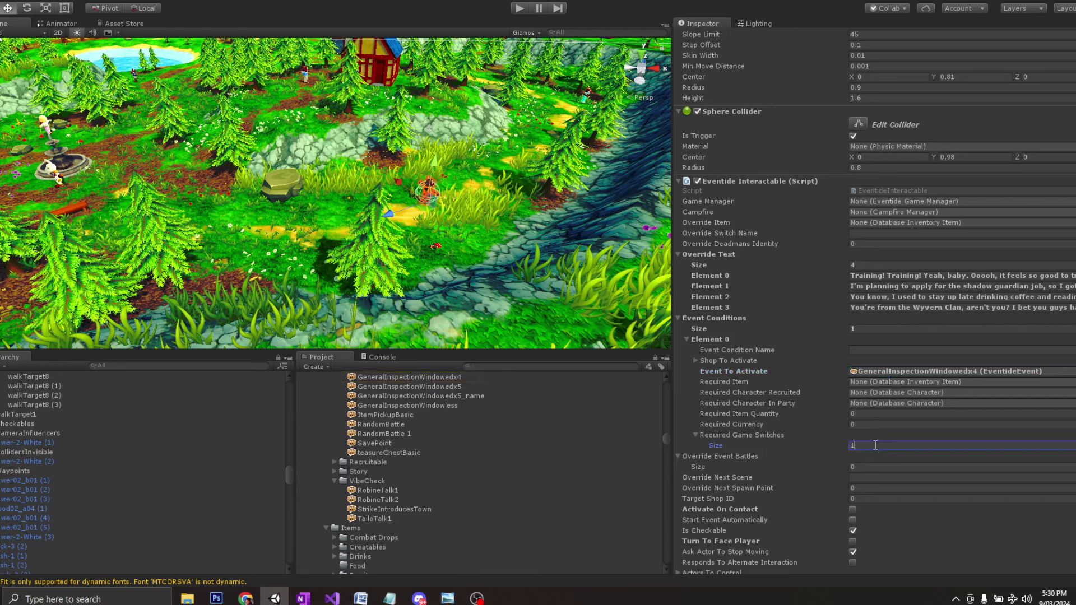
type("1")
key("Return")
left_click(865, 466)
type("talk")
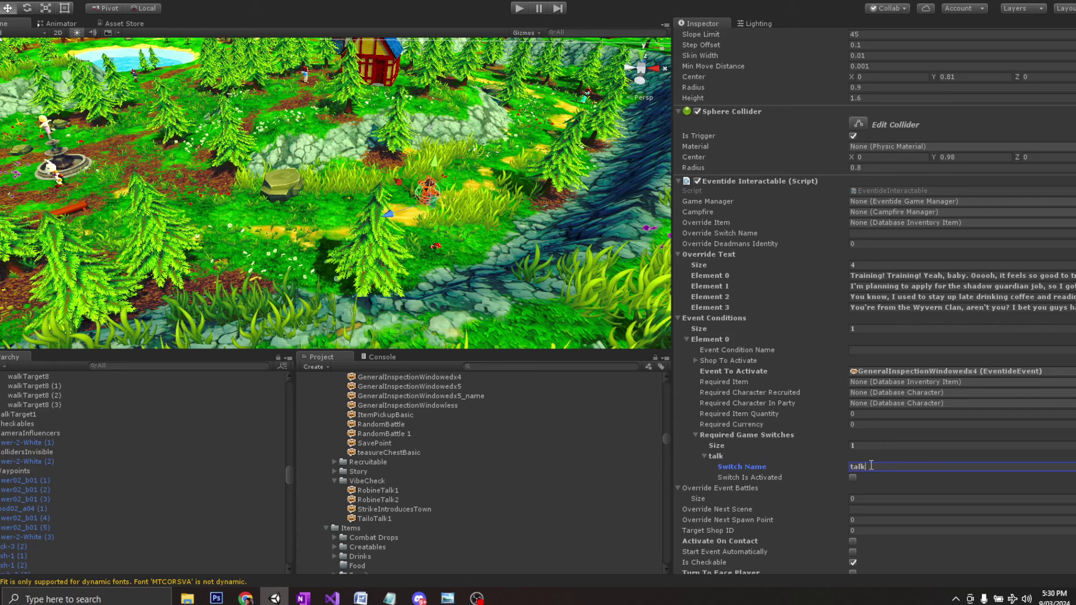
type("edToRunningGuy")
key("Return")
key("ctrl+c")
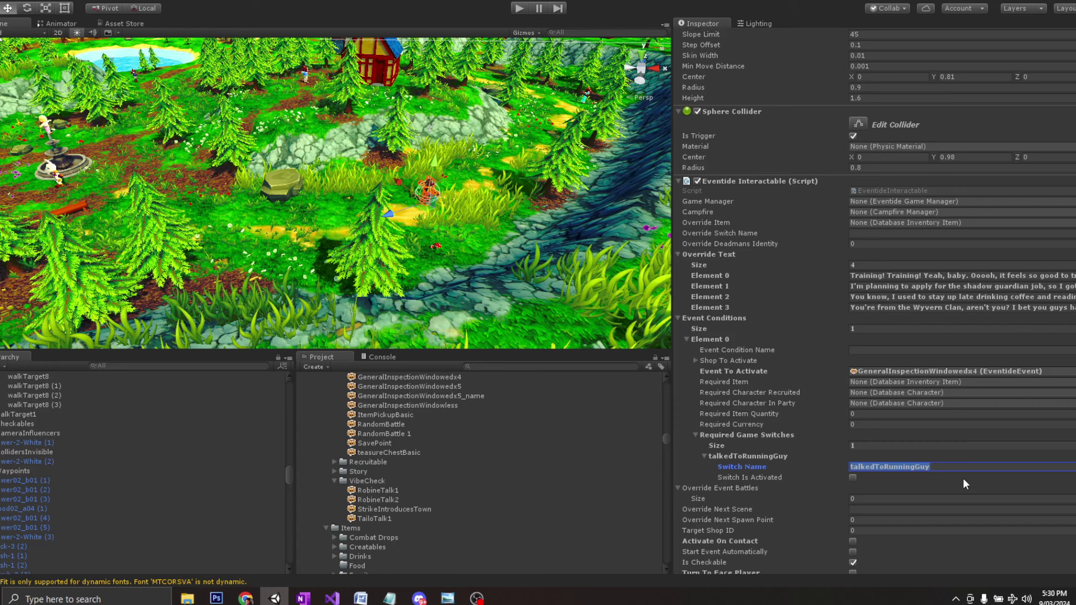
Step: Try talkedToRunningGuy as the Override Switch Name and undo the switch name entries
left_click(864, 232)
key("ctrl+v")
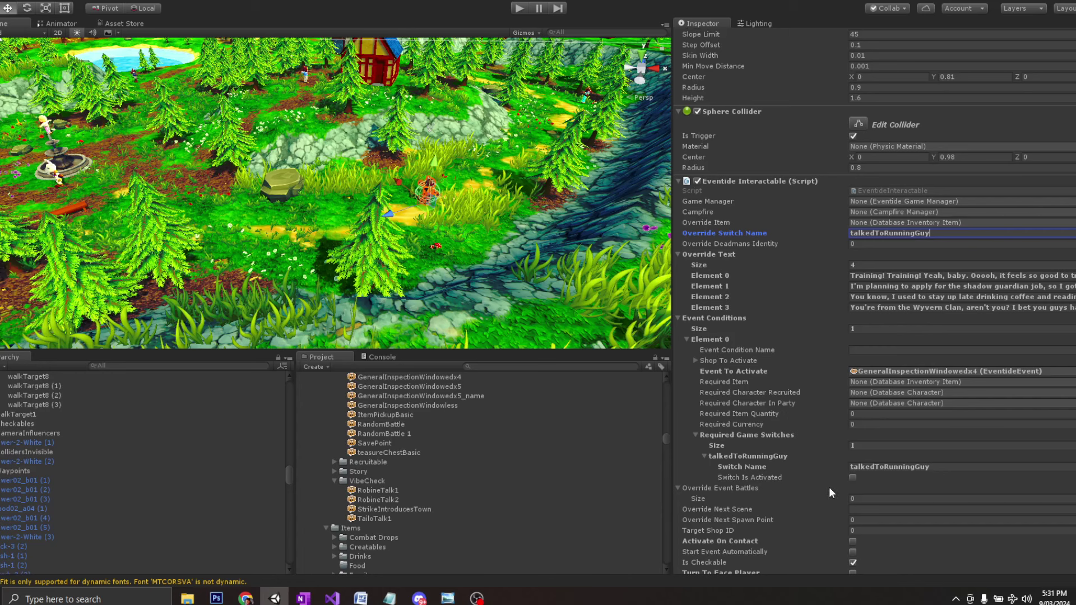
scroll(914, 472, "down", 4)
key("ctrl+z")
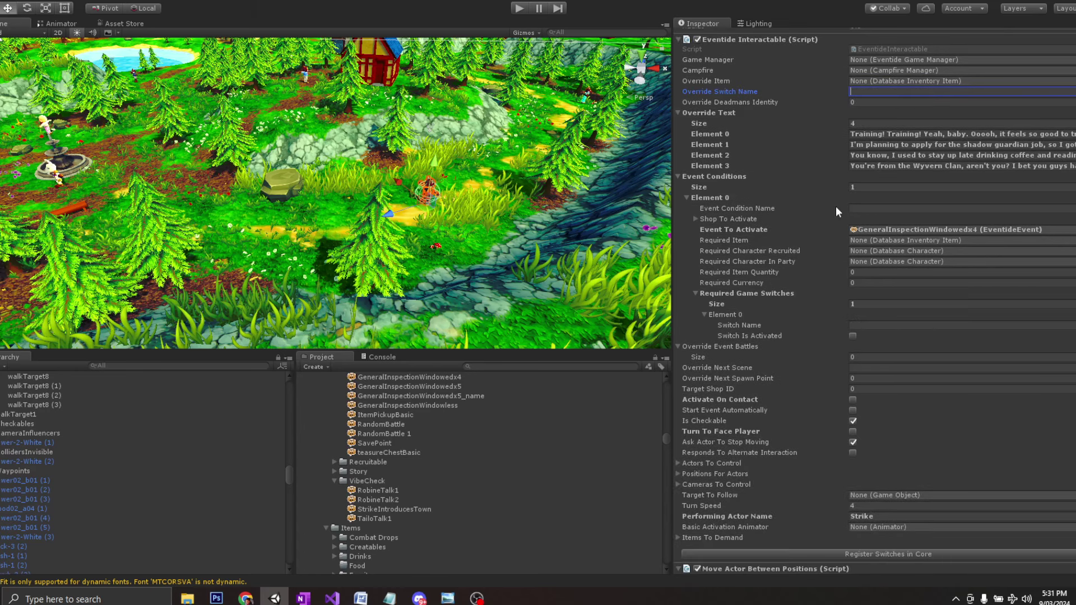
Step: Set the Event Conditions size to 2, name both elements' required switch talkedToRunningGuy, and enable Switch Is Activated in Element 1
left_click(876, 186)
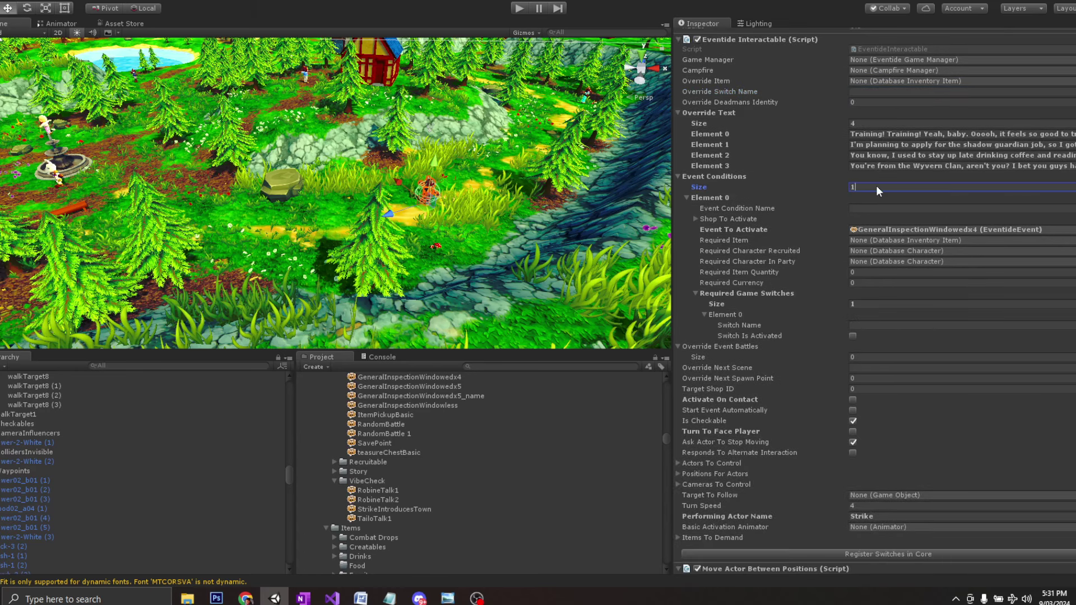
type("2")
key("Return")
left_click(868, 476)
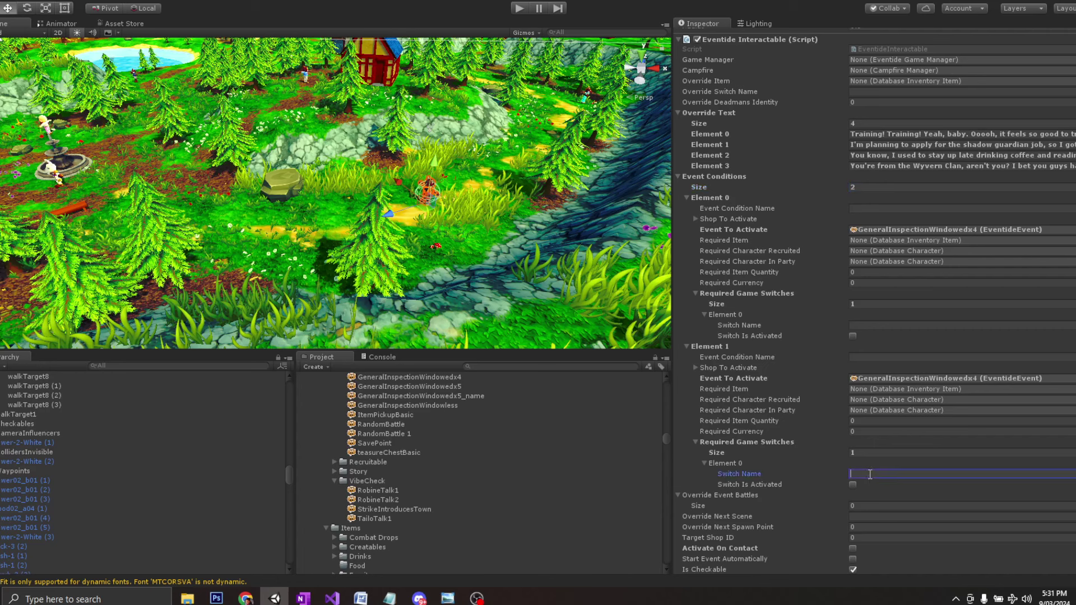
key("ctrl+v")
left_click(869, 324)
key("ctrl+v")
left_click(852, 485)
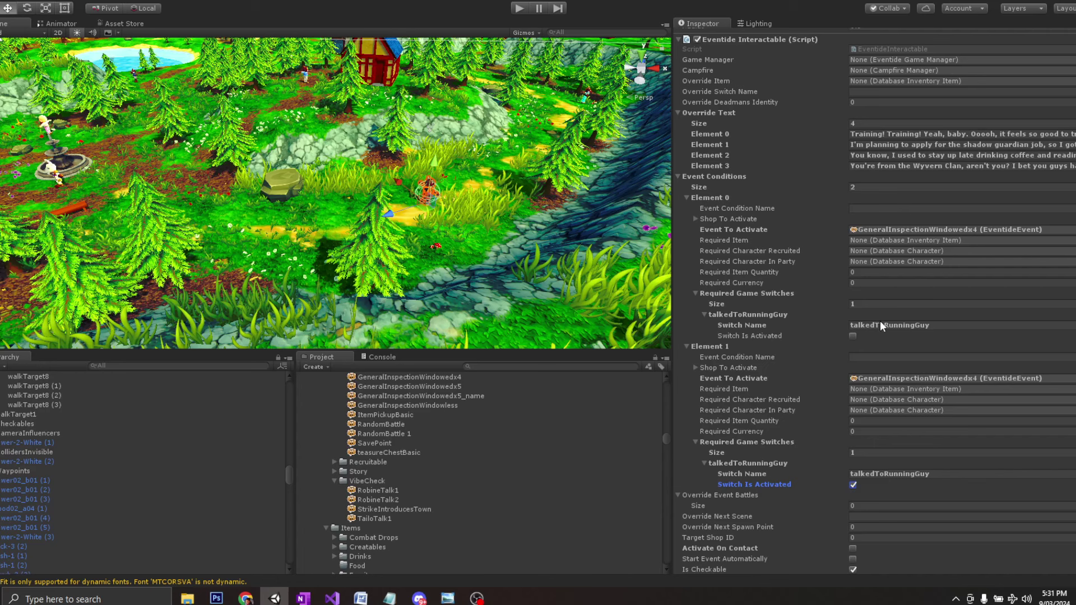
Step: Reduce the Event Conditions size to 1
left_click(883, 188)
type("1")
key("Return")
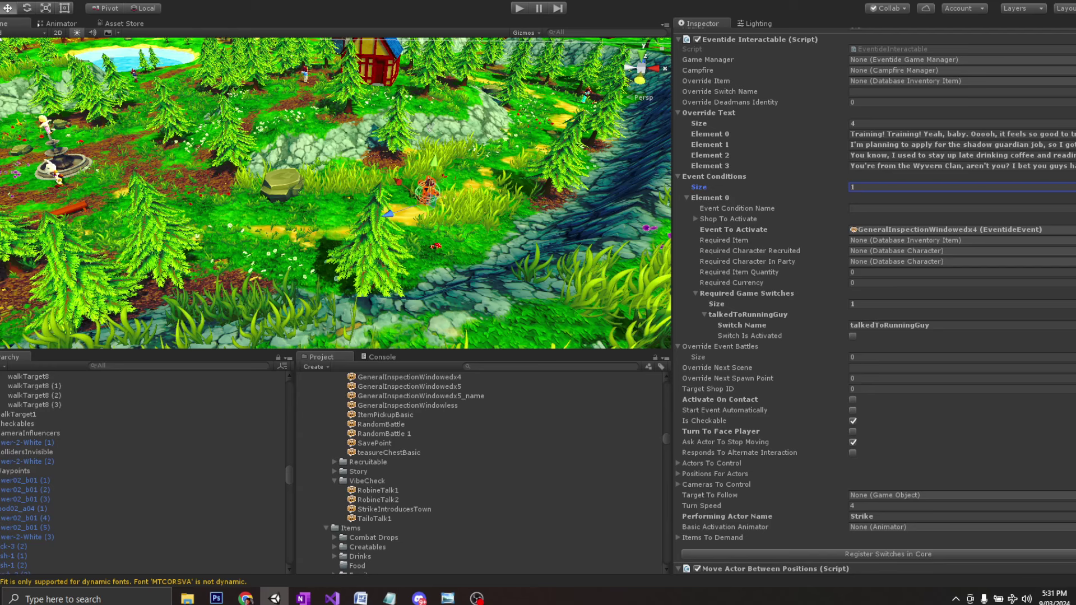
Step: Dock the Game view beside the Scene view, then play-test the scene and stop it
left_click_drag(1075, 209, 547, 20)
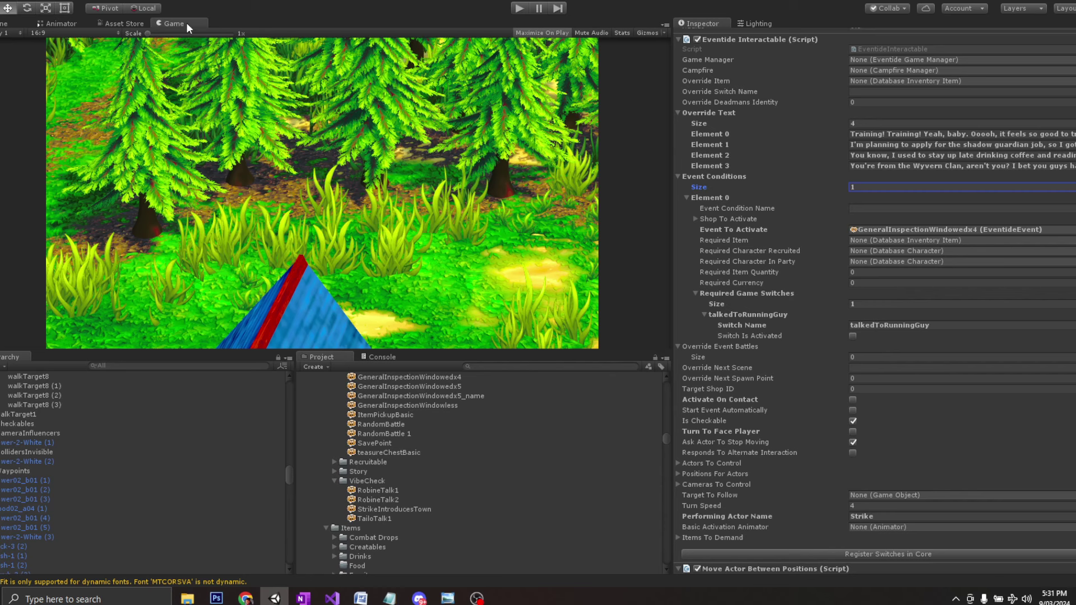
left_click_drag(186, 23, 368, 24)
left_click(518, 8)
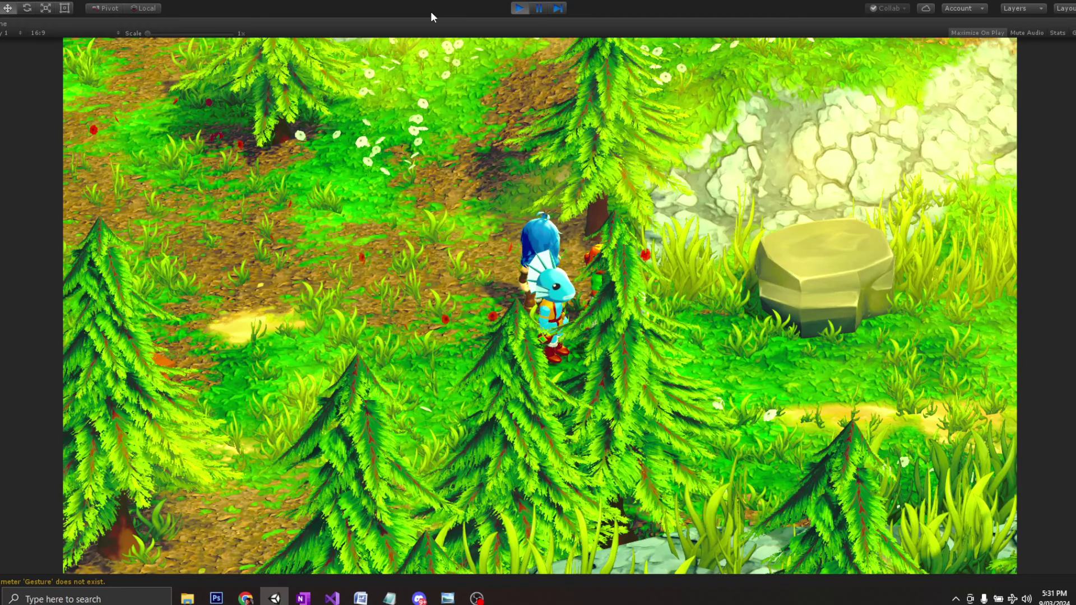
left_click(521, 8)
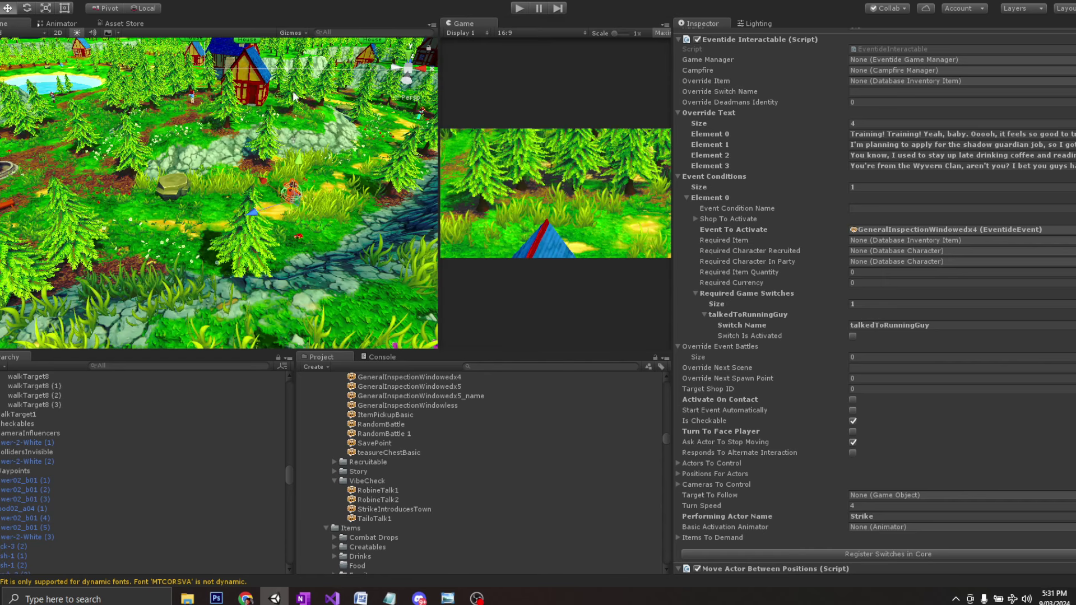
Step: Check Element 0's Step Target and inspect where the walkTarget8 objects are placed in the scene
scroll(728, 421, "down", 5)
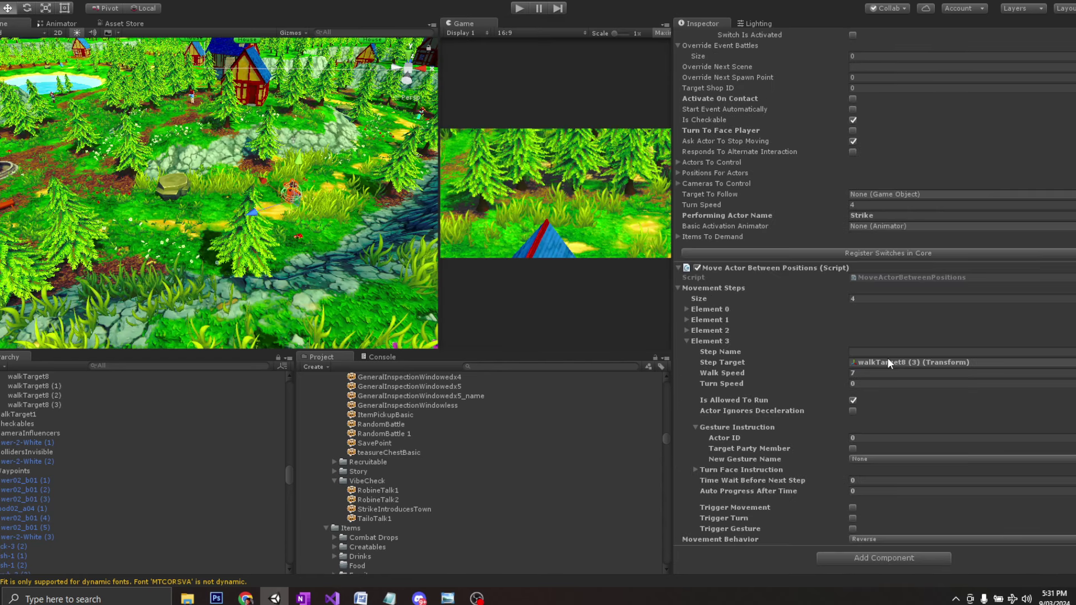
left_click(686, 309)
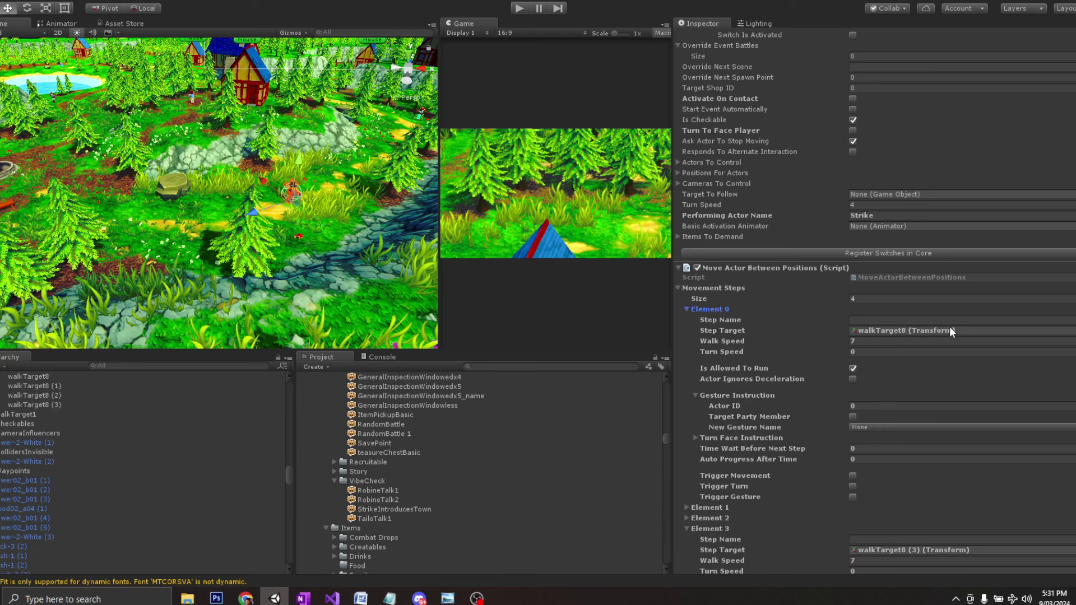
left_click(943, 331)
left_click(43, 377)
left_click_drag(143, 150, 141, 220, "alt")
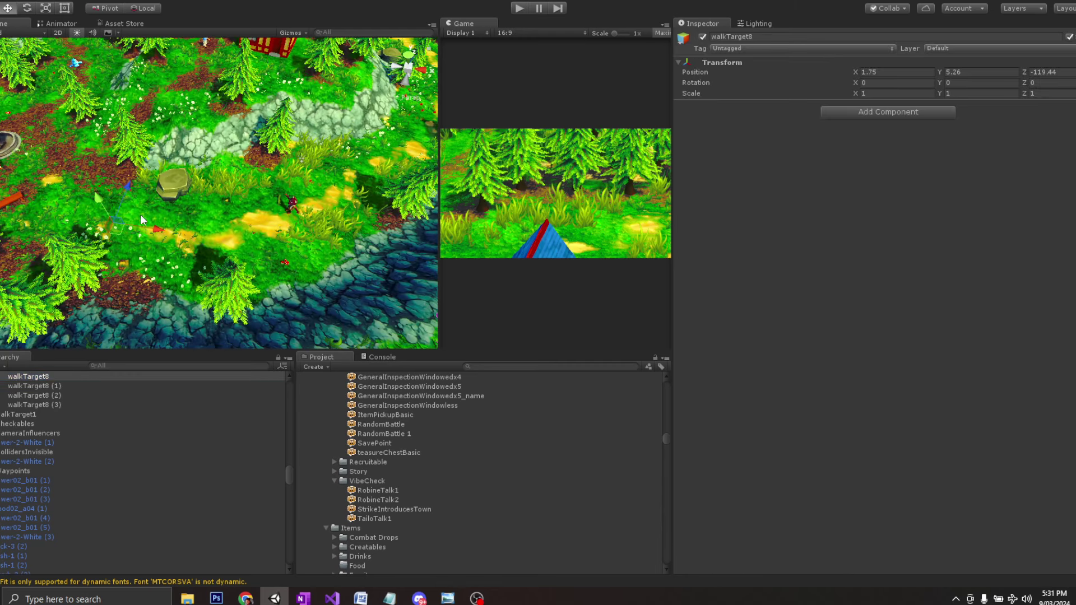
left_click(56, 398)
left_click(55, 403)
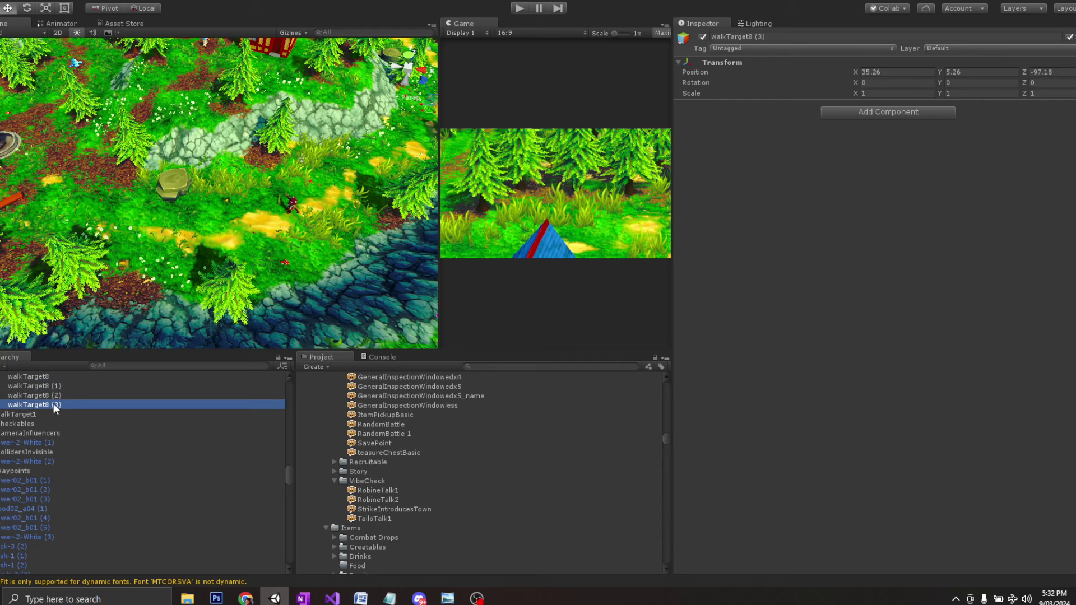
middle_click_drag(307, 182, 279, 191)
scroll(267, 214, "up", 2)
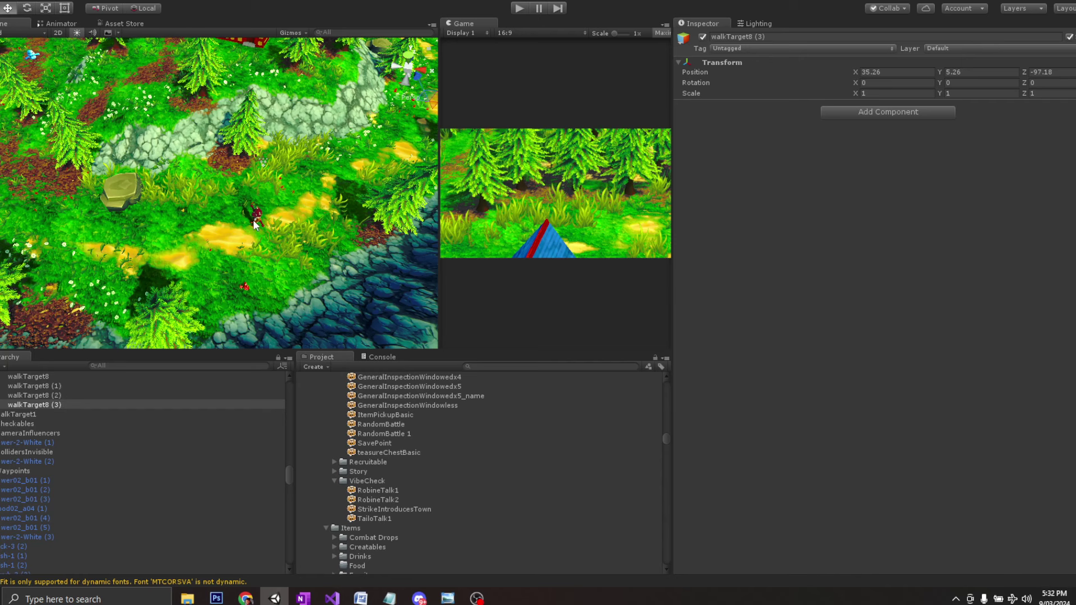
Step: Select the wolf's parent NPCTemplate (18) and set its Eventide Actor Turn Speed to 4
left_click(254, 224)
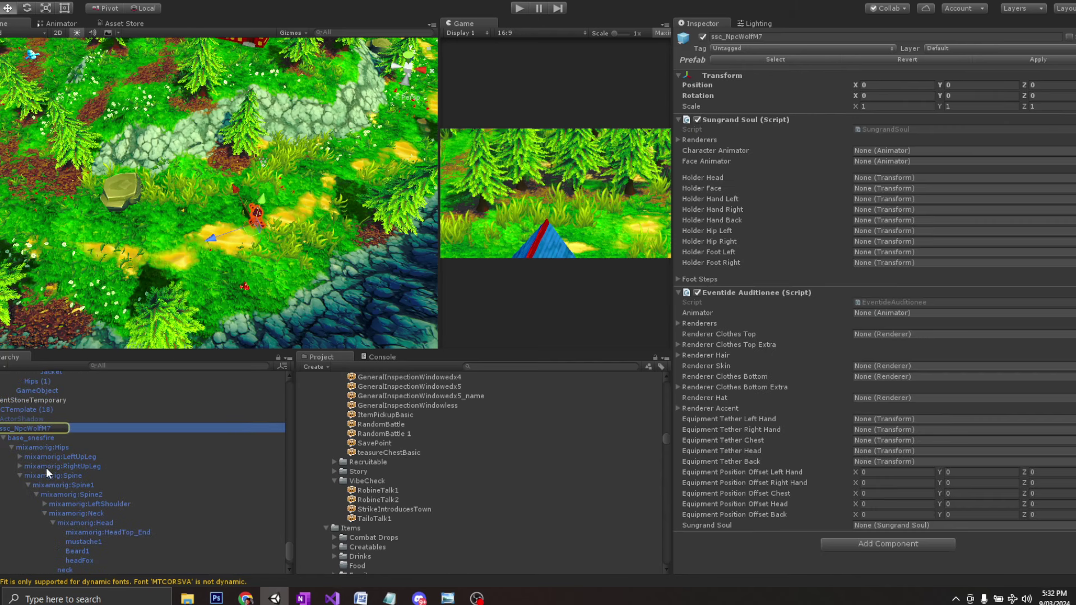
left_click(39, 410)
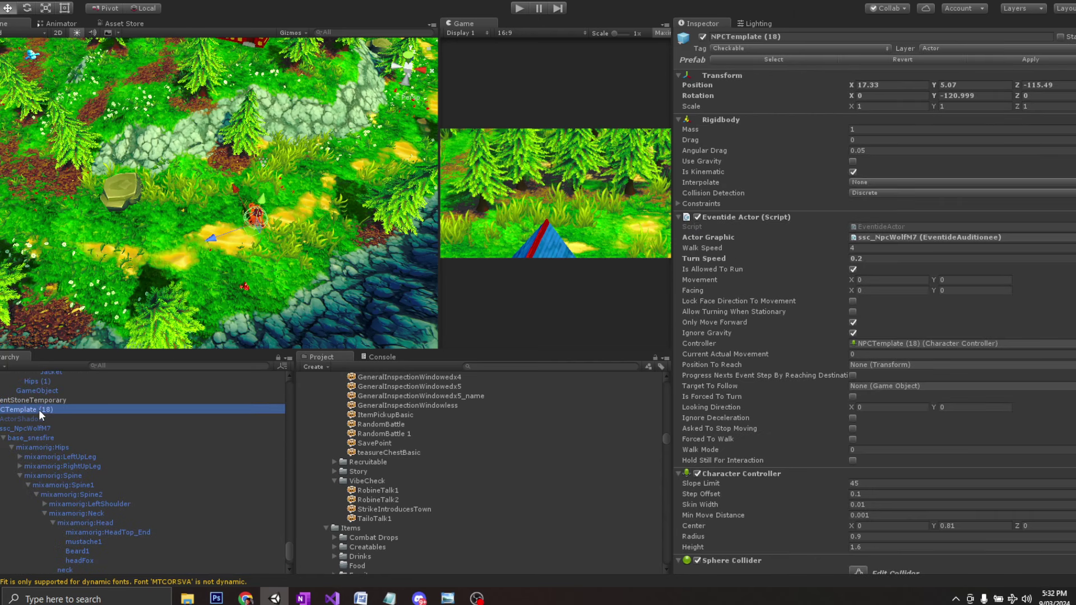
left_click(872, 258)
type("3")
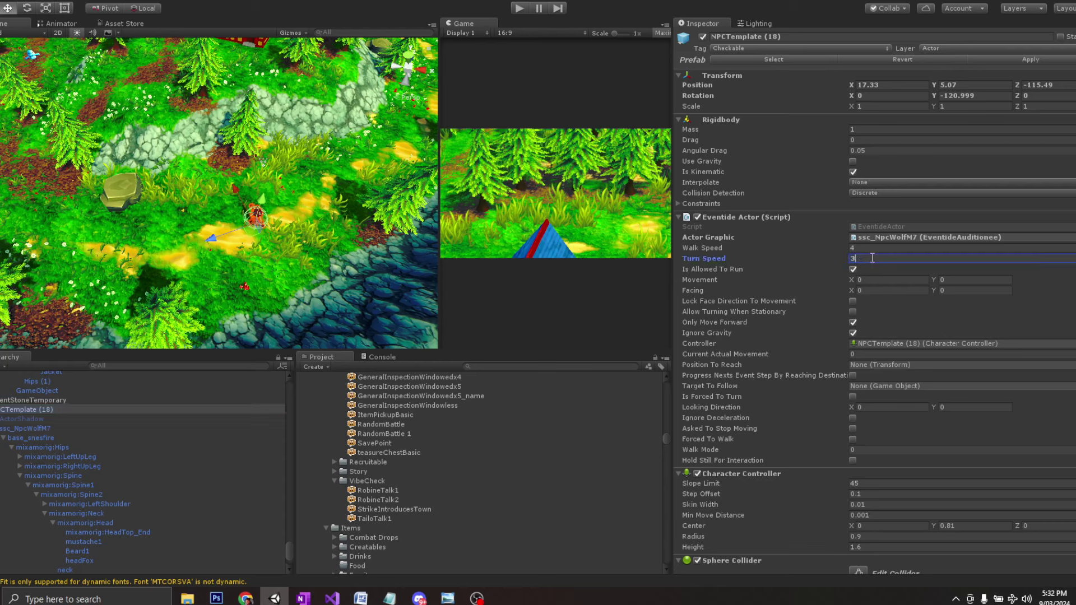
key("Return")
left_click_drag(137, 253, 217, 227, "alt")
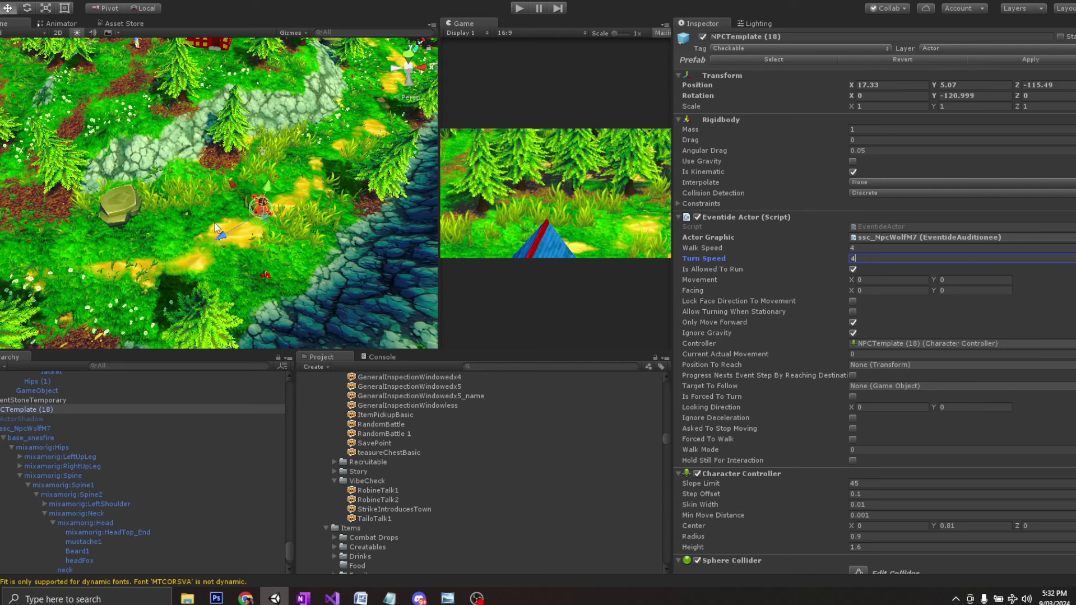
Step: Start play-testing the scene and lead the party through the village to the running wolf on the forest path
left_click(519, 9)
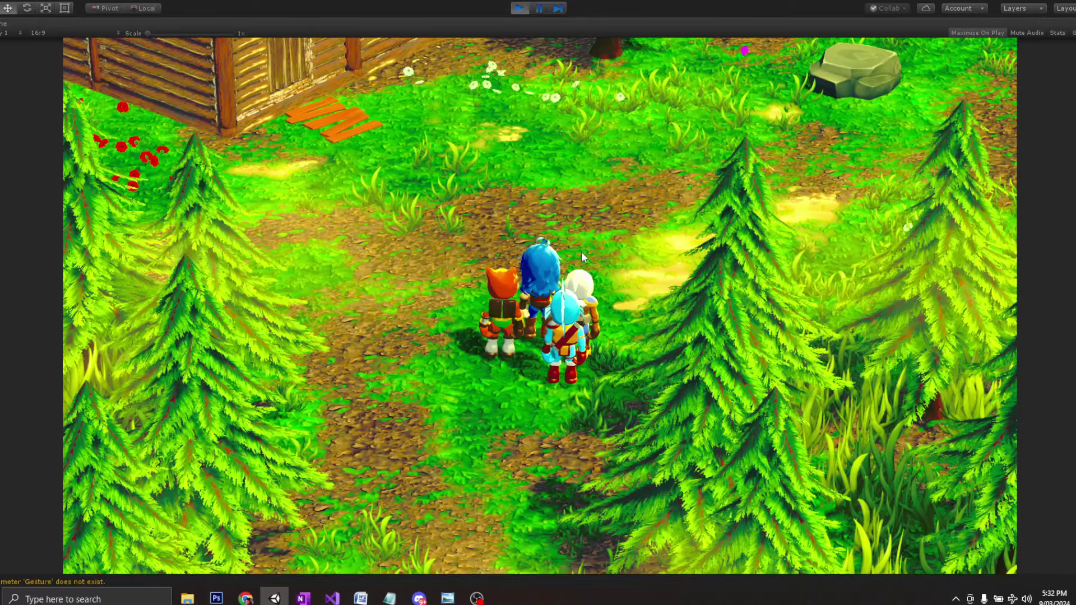
key("w")
key("d")
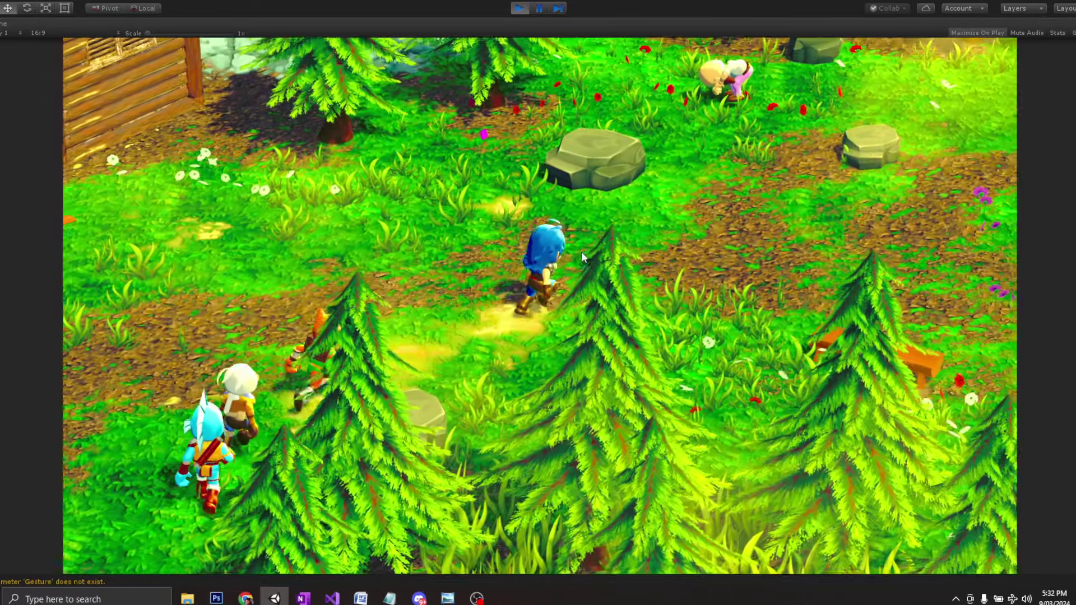
key("s")
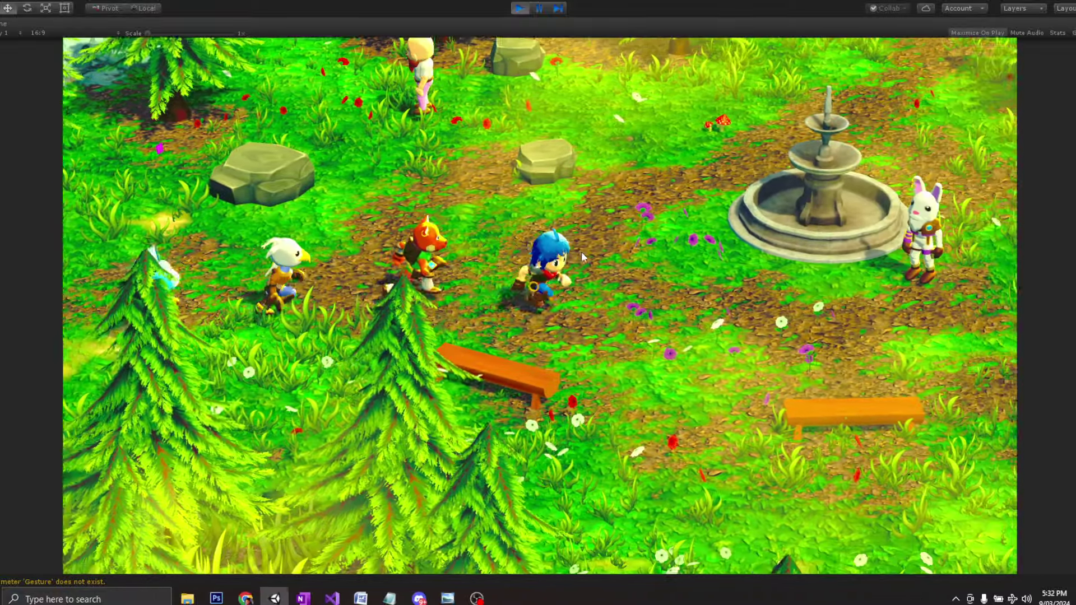
key("d")
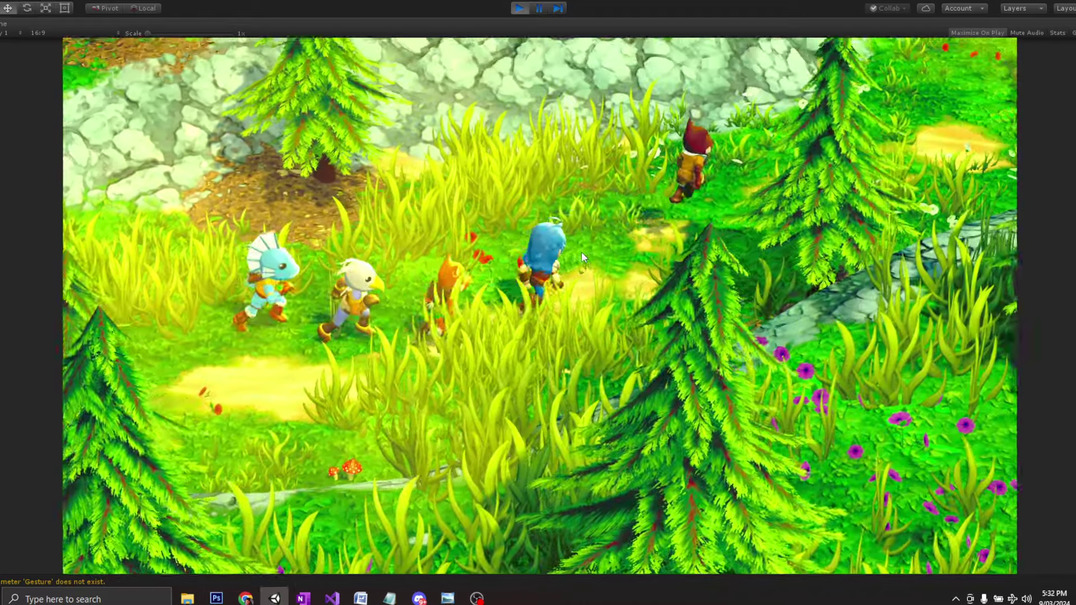
key("w")
key("d")
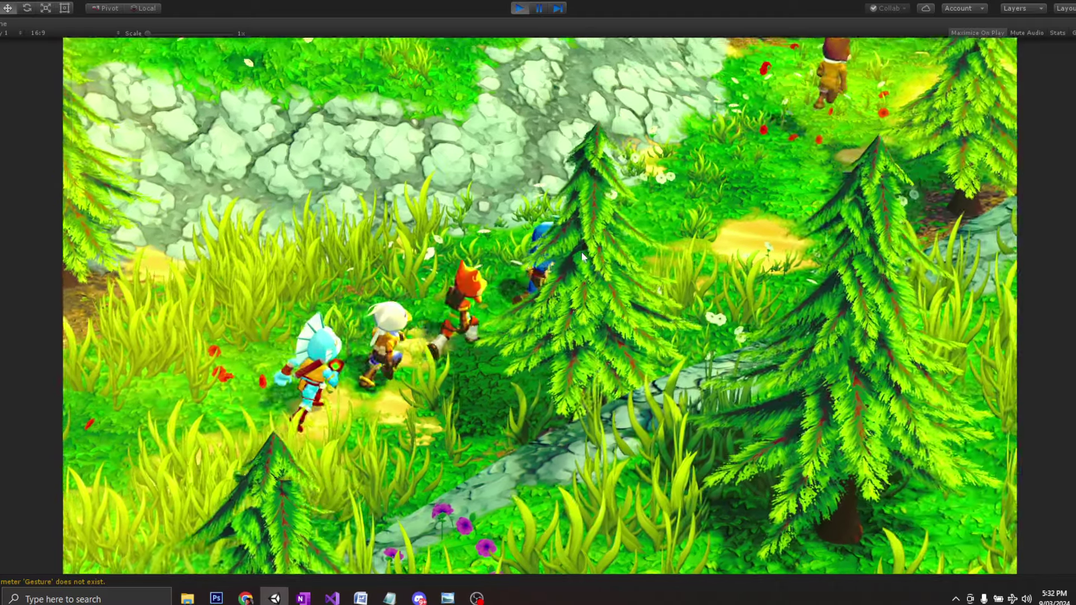
Step: Follow the wolf along its route to the large rock and back up the path, watching how it turns
key("a")
key("s")
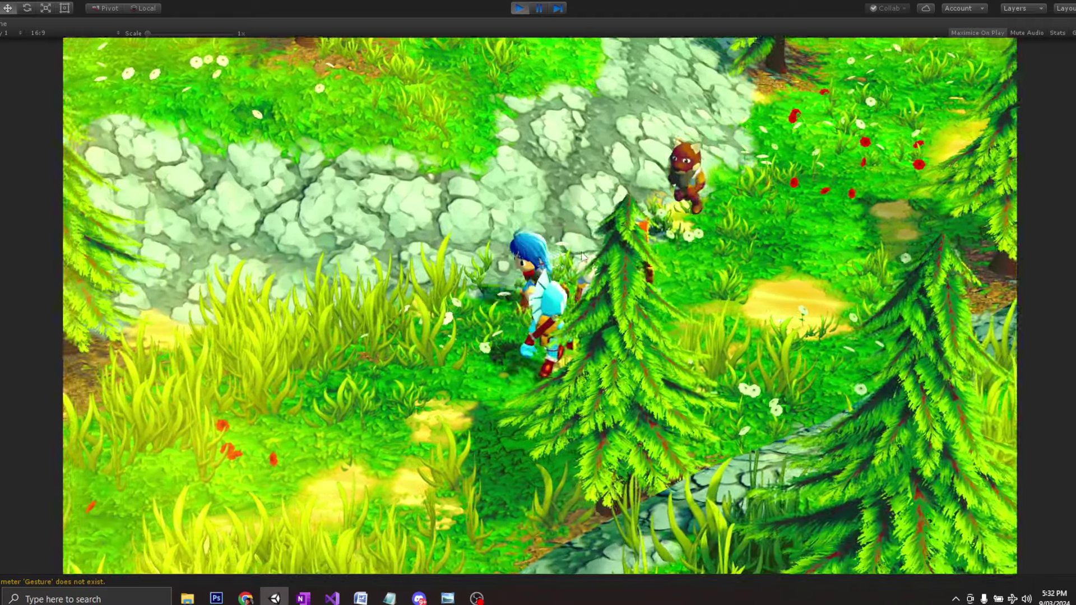
key("a")
key("s")
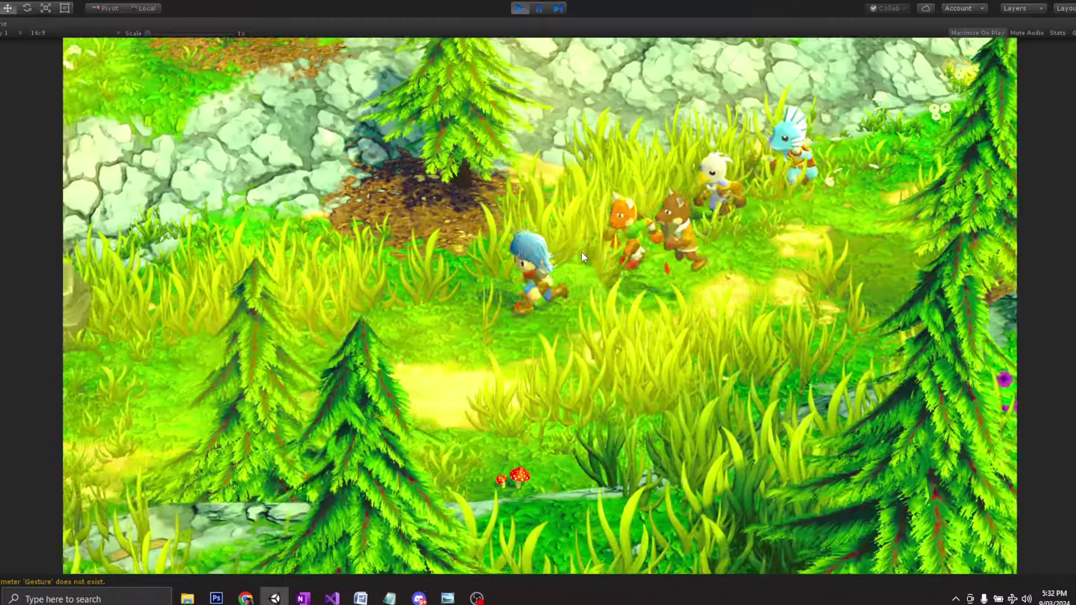
key("a")
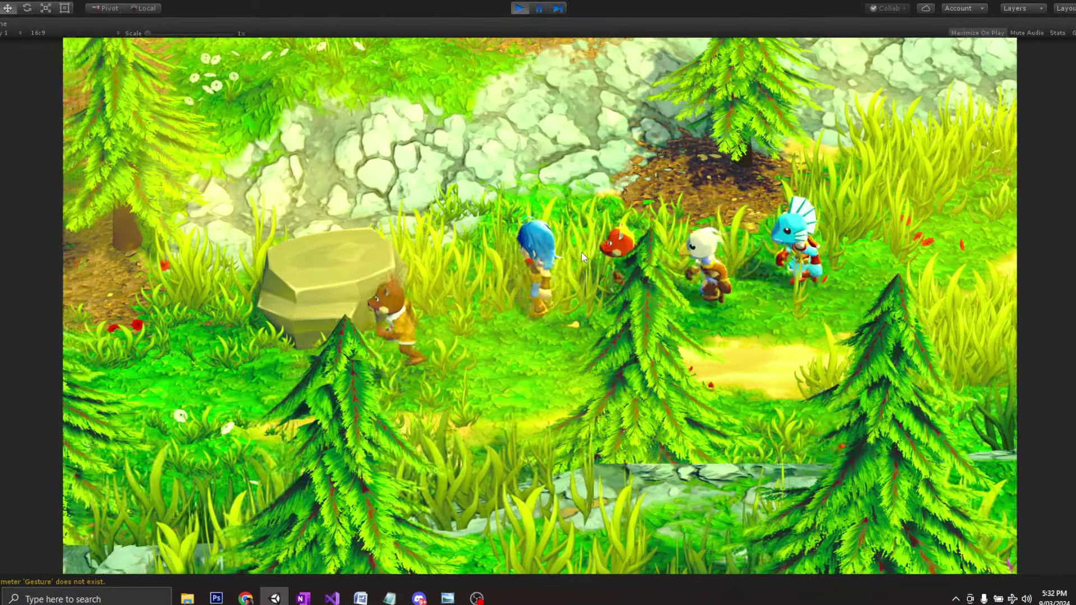
key("d")
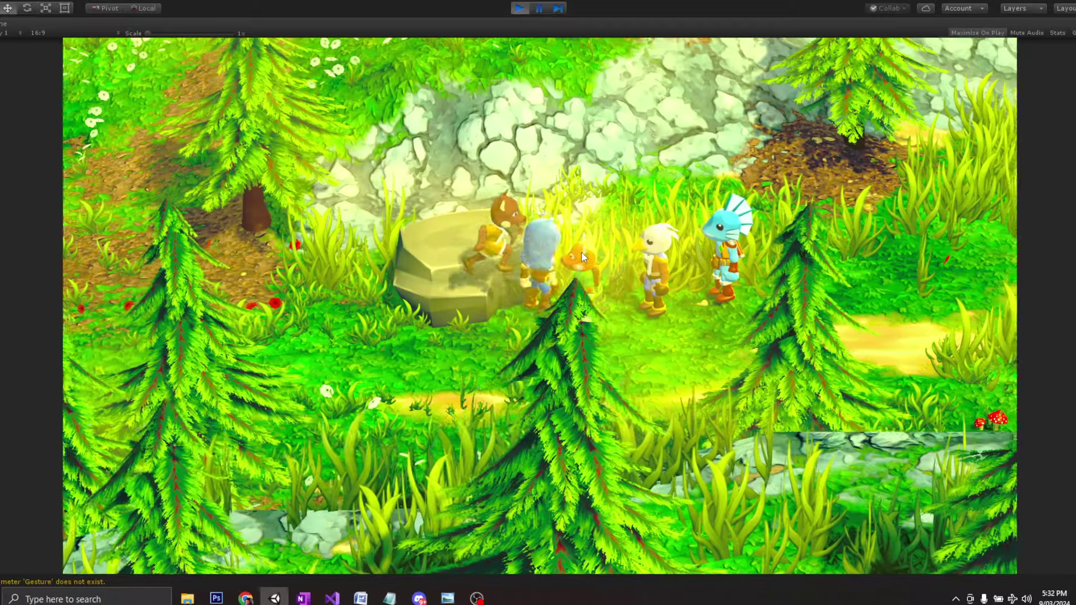
key("d")
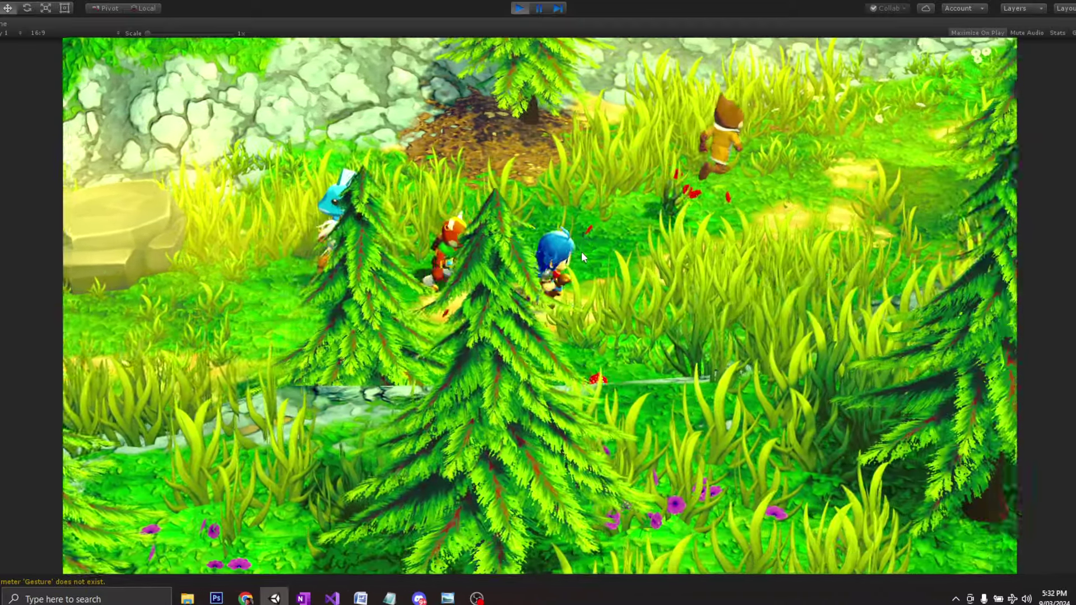
key("w+d")
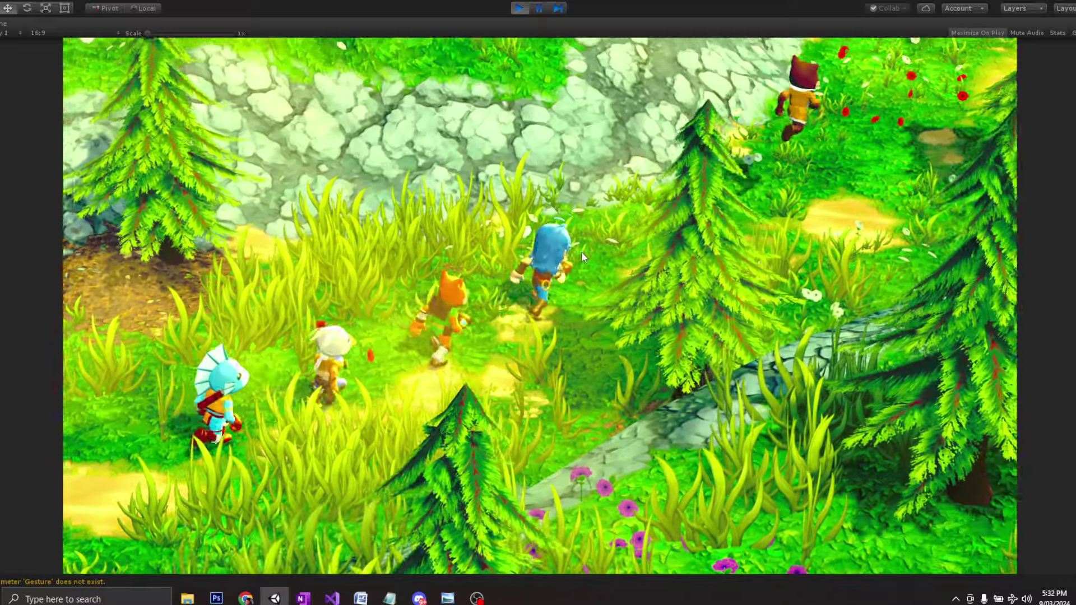
Step: Follow the wolf for another lap of its route, then stop the play-test
key("a")
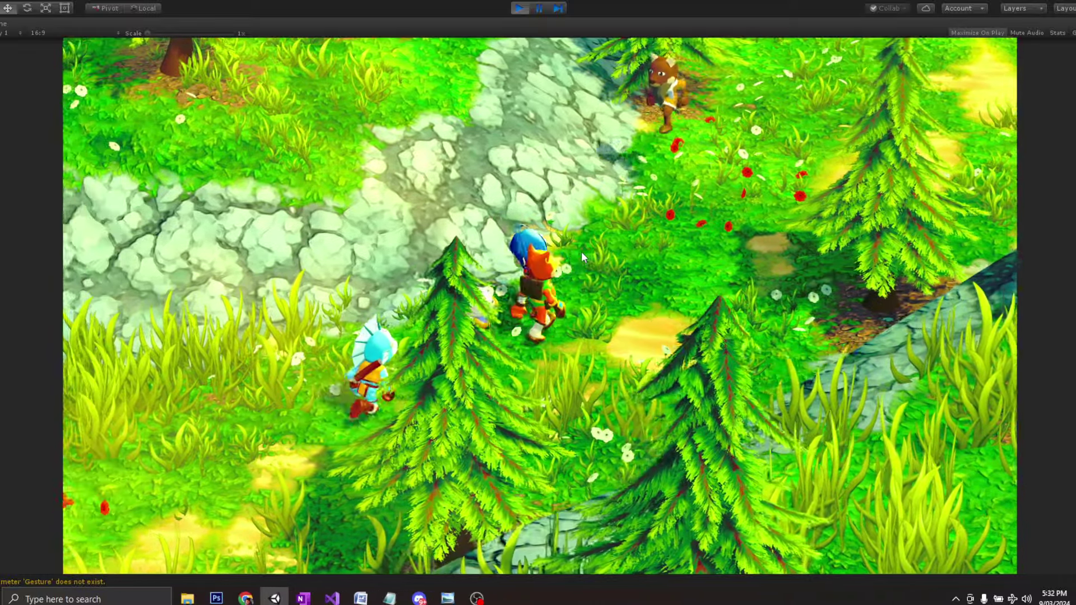
key("a+s")
key("s")
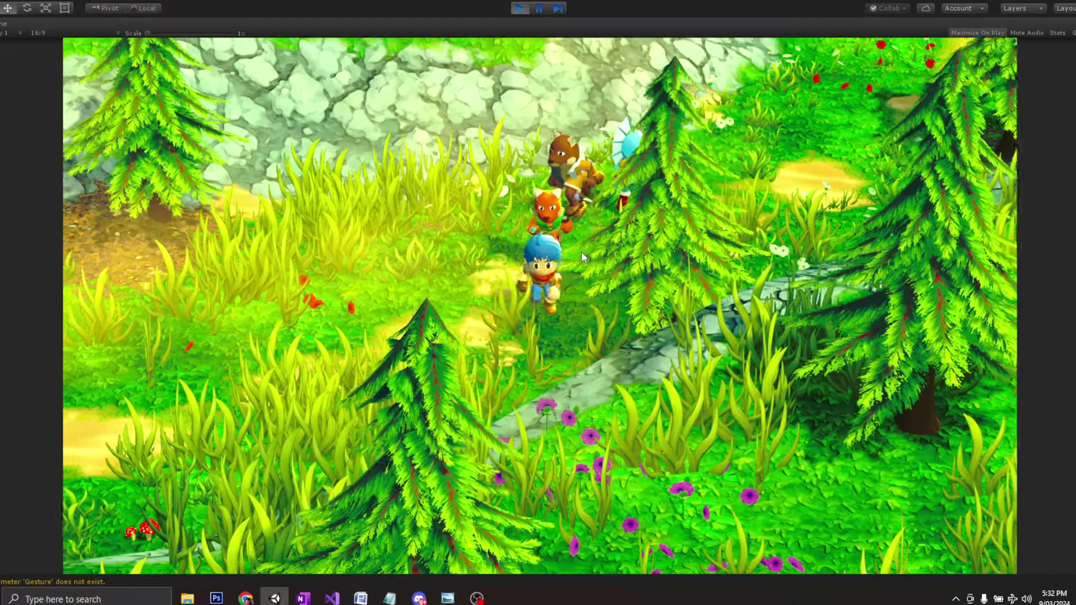
key("w+a")
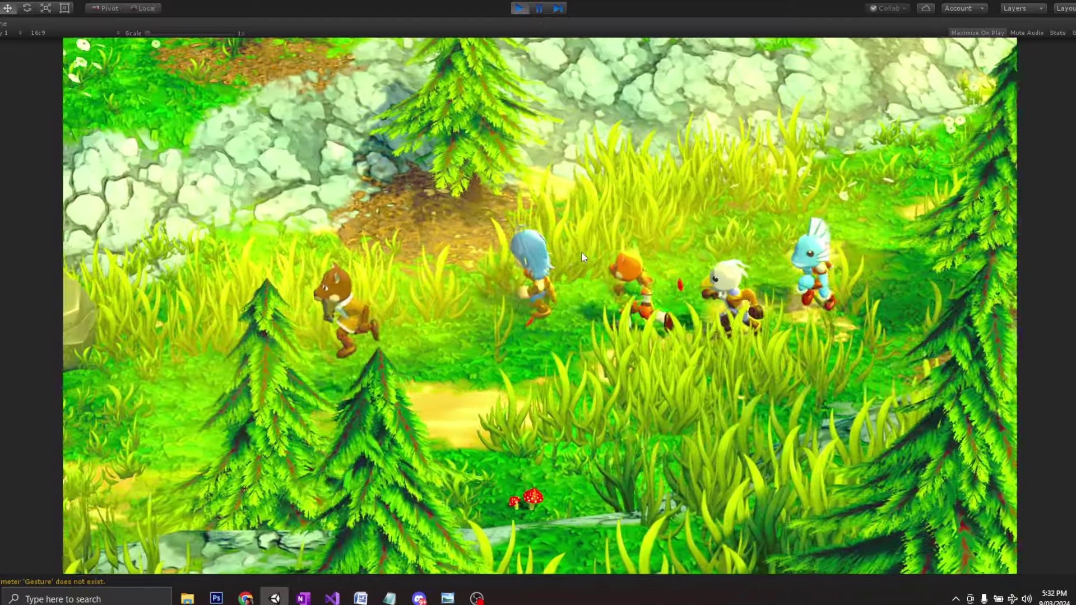
key("a+s")
key("a")
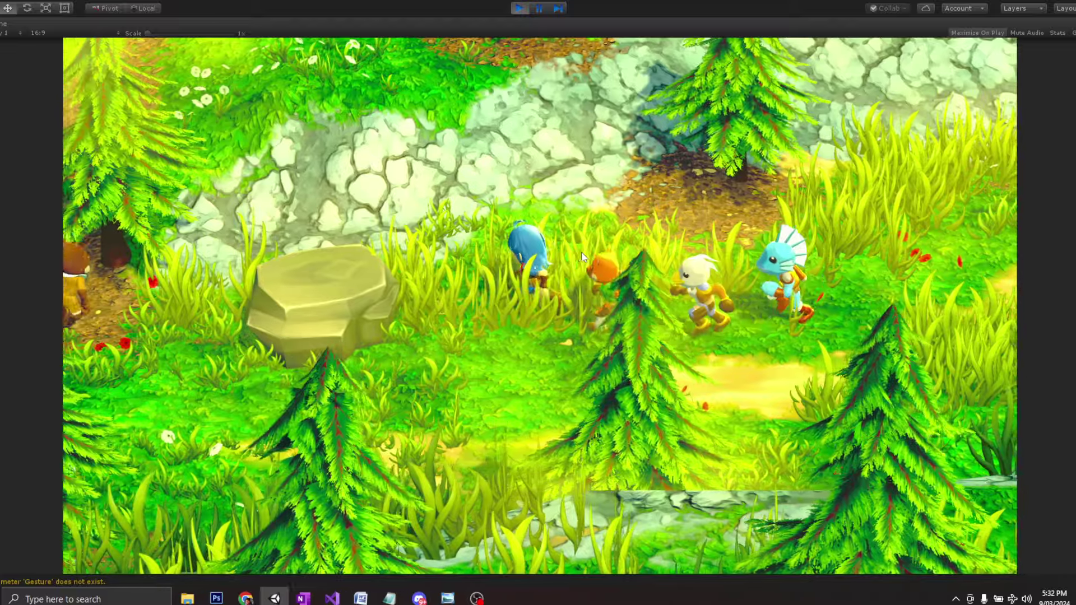
key("d")
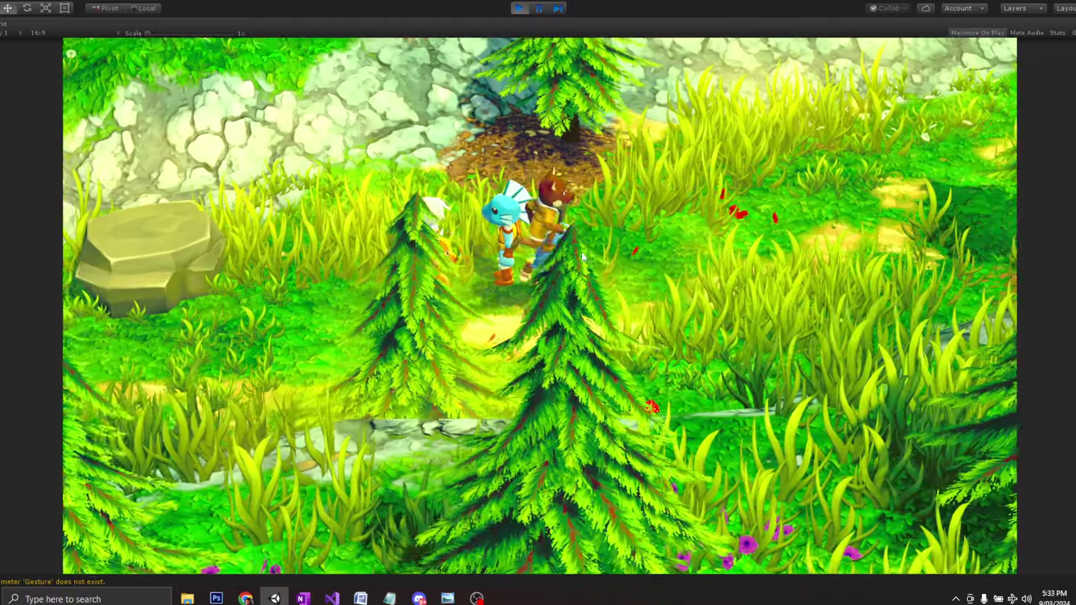
key("w+d")
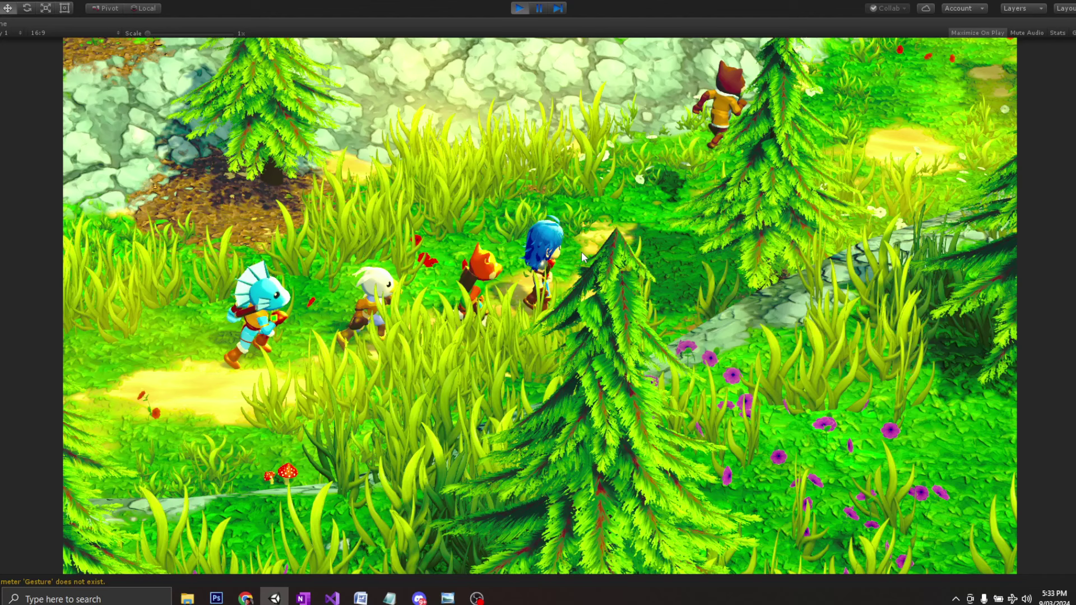
left_click(514, 9)
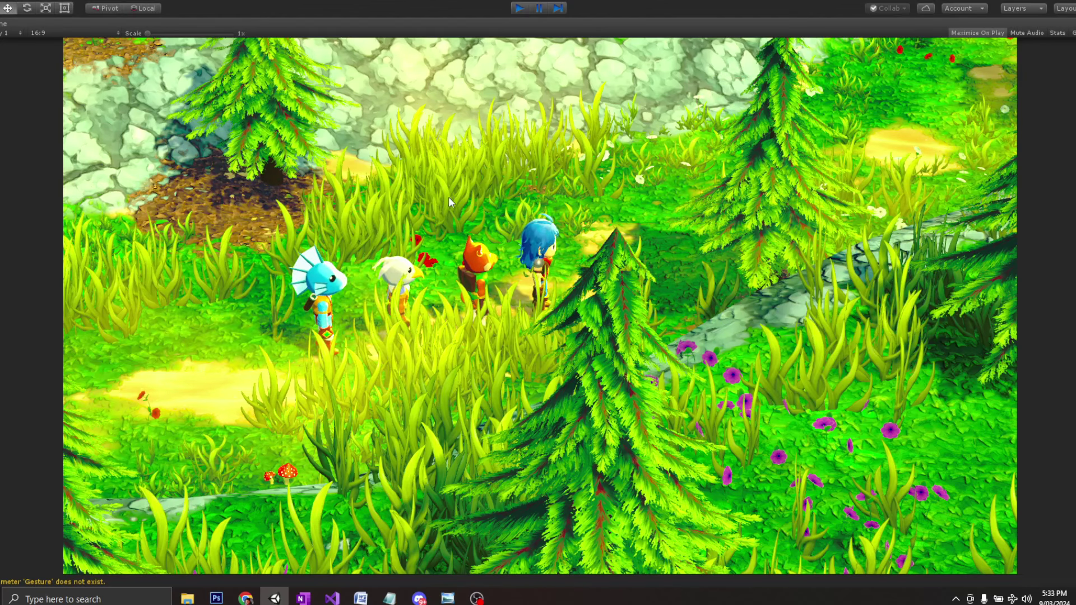
Step: Set the Eventide Actor Turn Speed of NPCTemplate (18) to 6
scroll(187, 244, "up", 2)
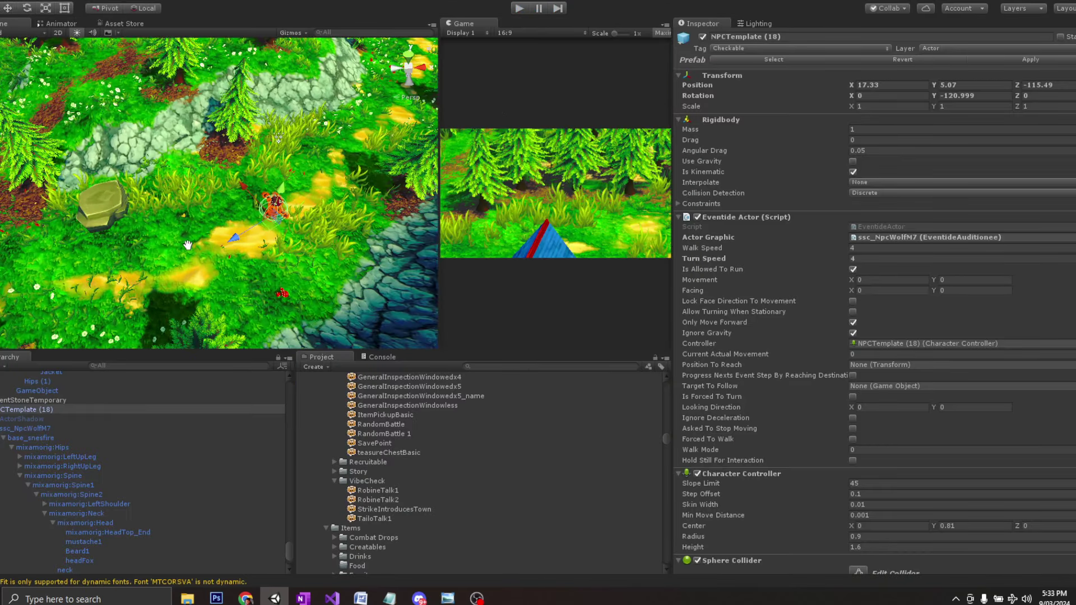
middle_click_drag(97, 229, 188, 251)
scroll(188, 251, "up", 3)
left_click(187, 251)
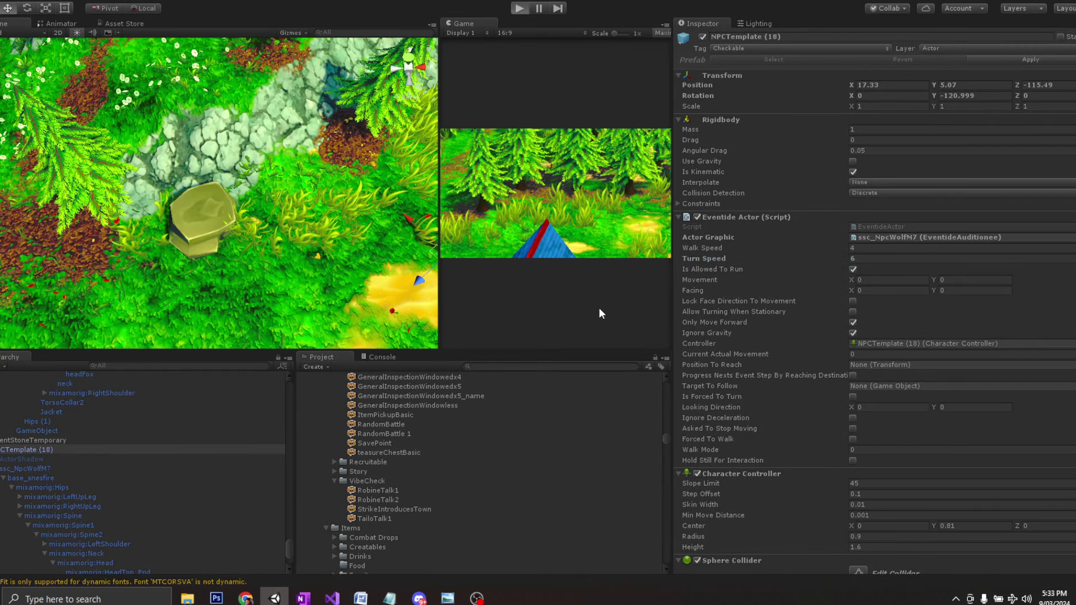
Step: Play-test the scene again and run the party from the starting area past the village fountain
key("ctrl+p")
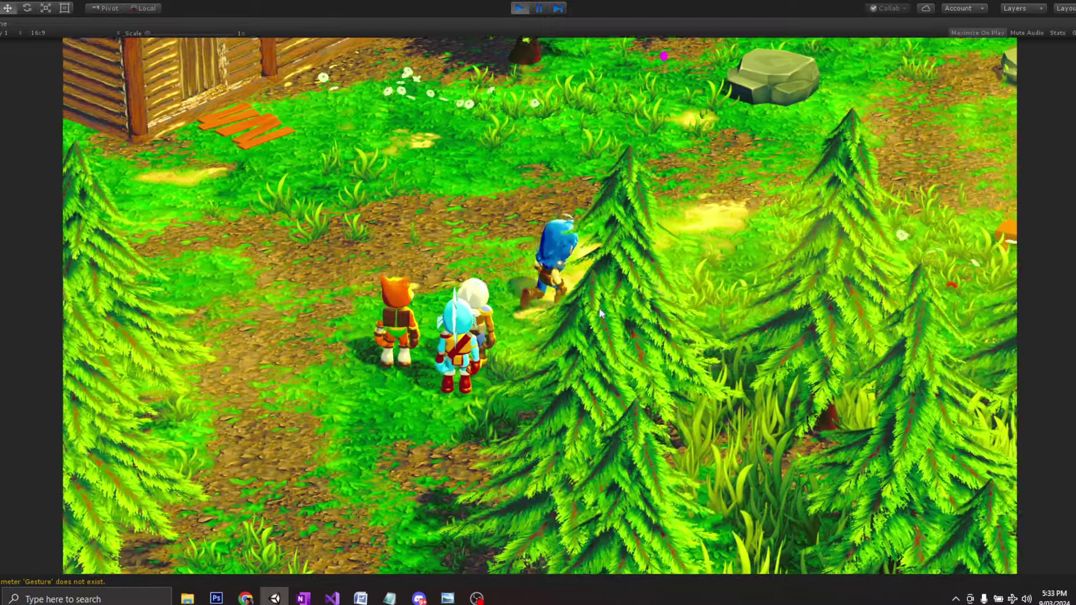
key("d")
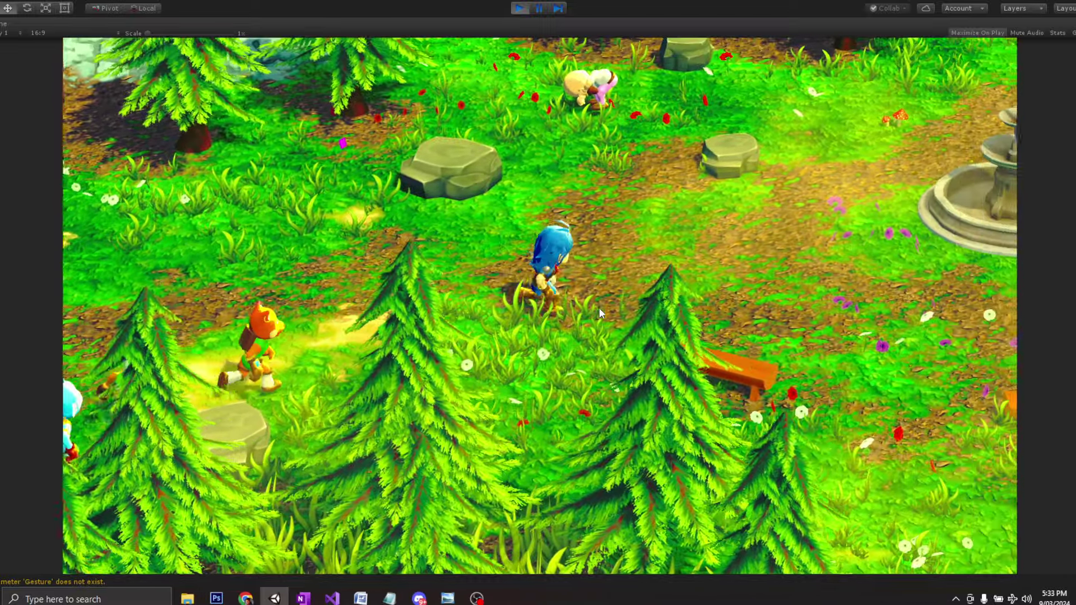
key("d")
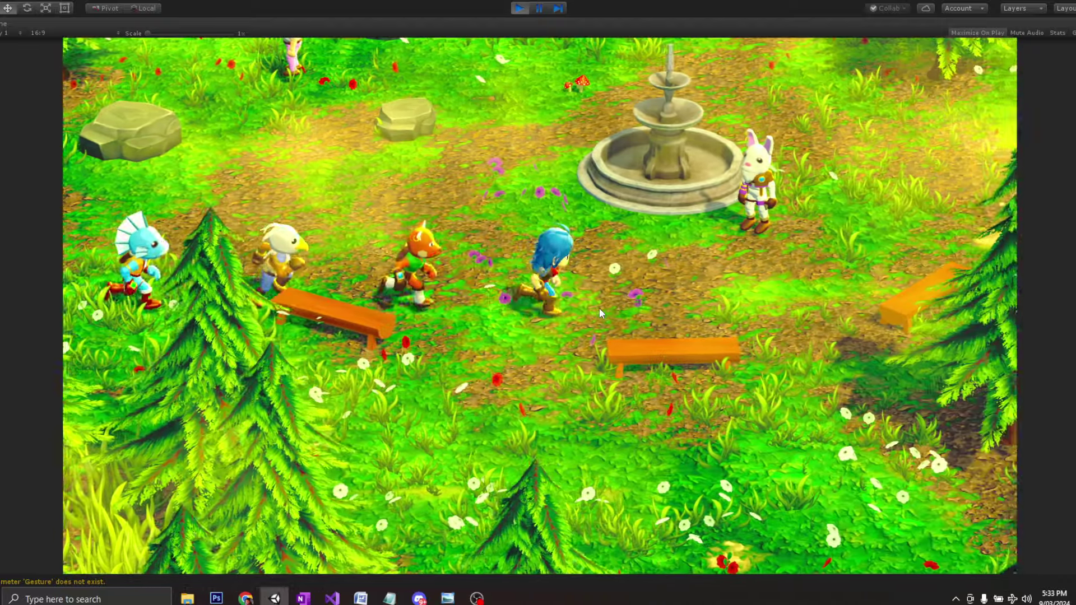
key("d")
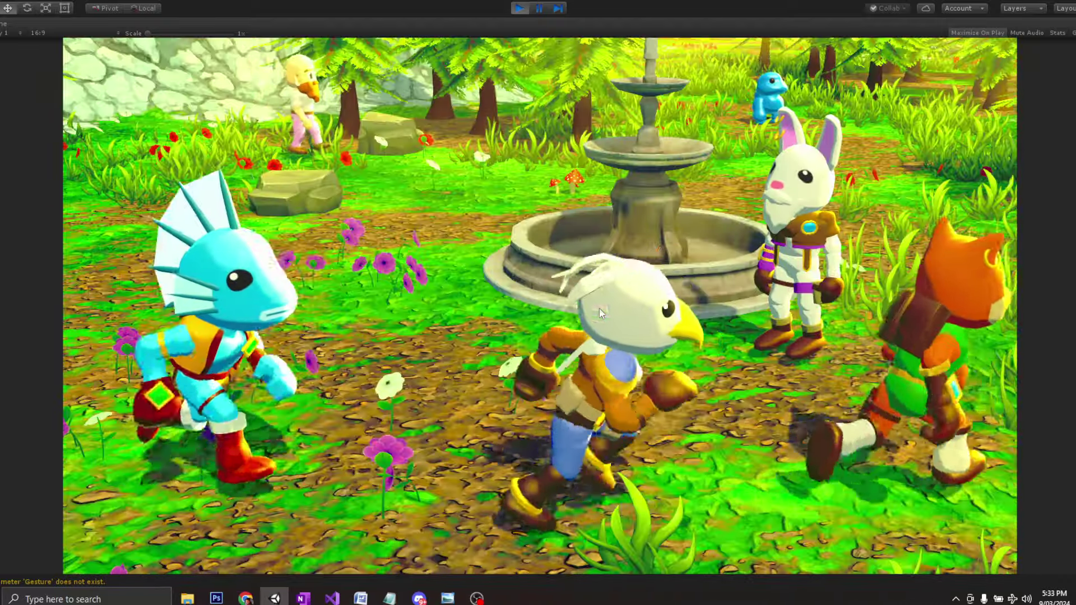
key("w")
key("a")
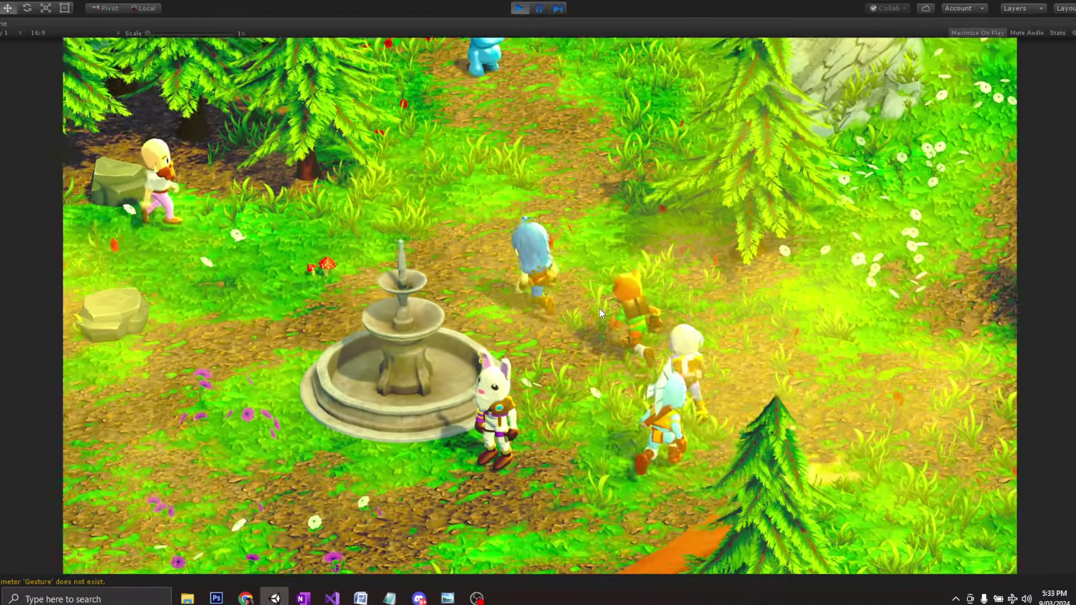
key("d")
key("s")
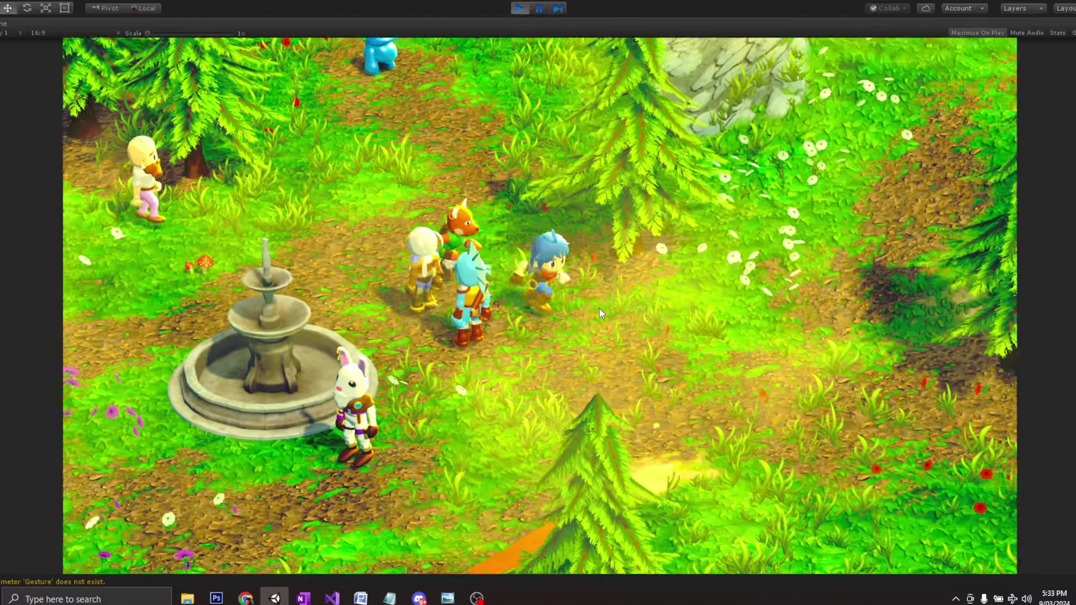
Step: Run the party along the forest path beyond the large rock, catch up with the wolf and talk to it
key("d")
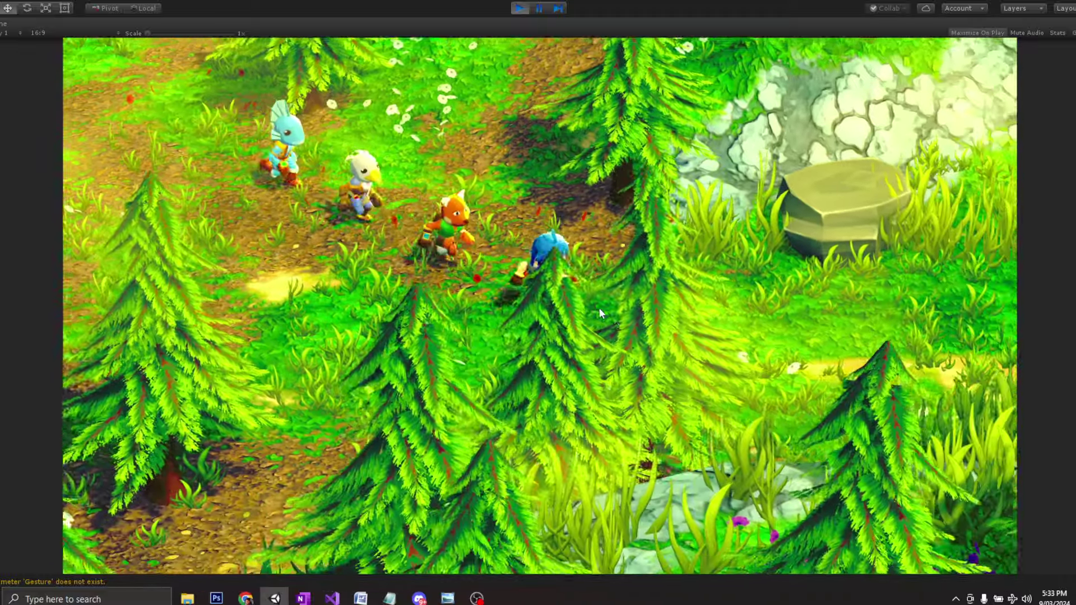
key("d")
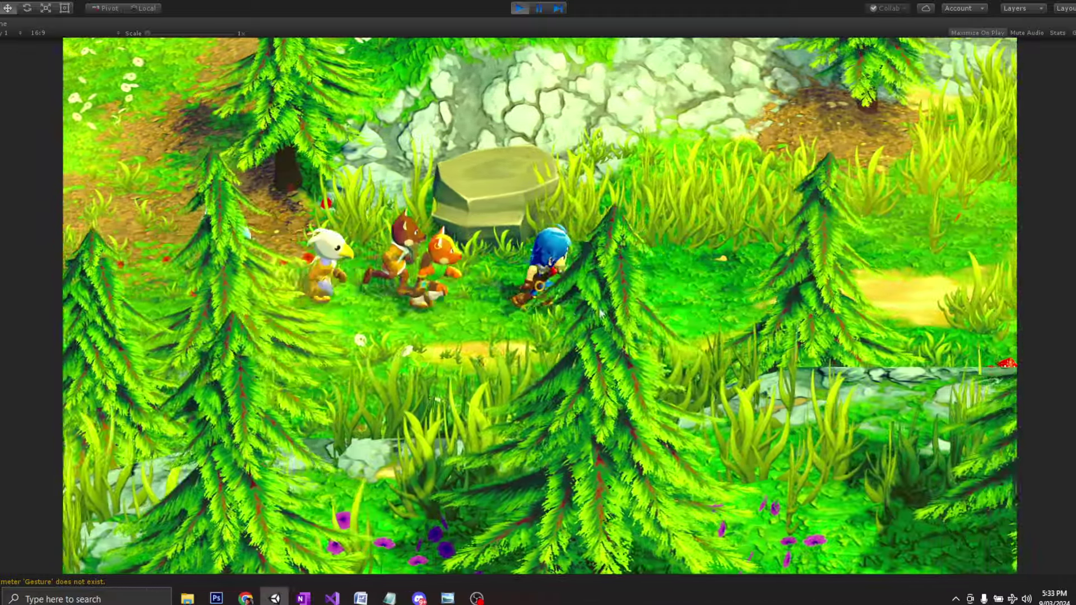
key("d")
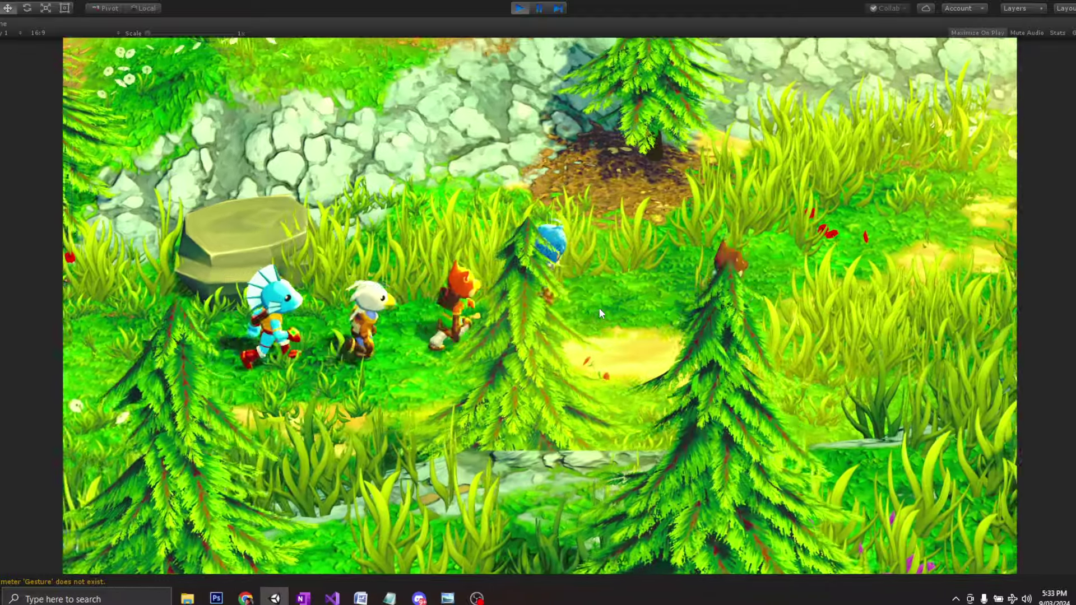
key("d")
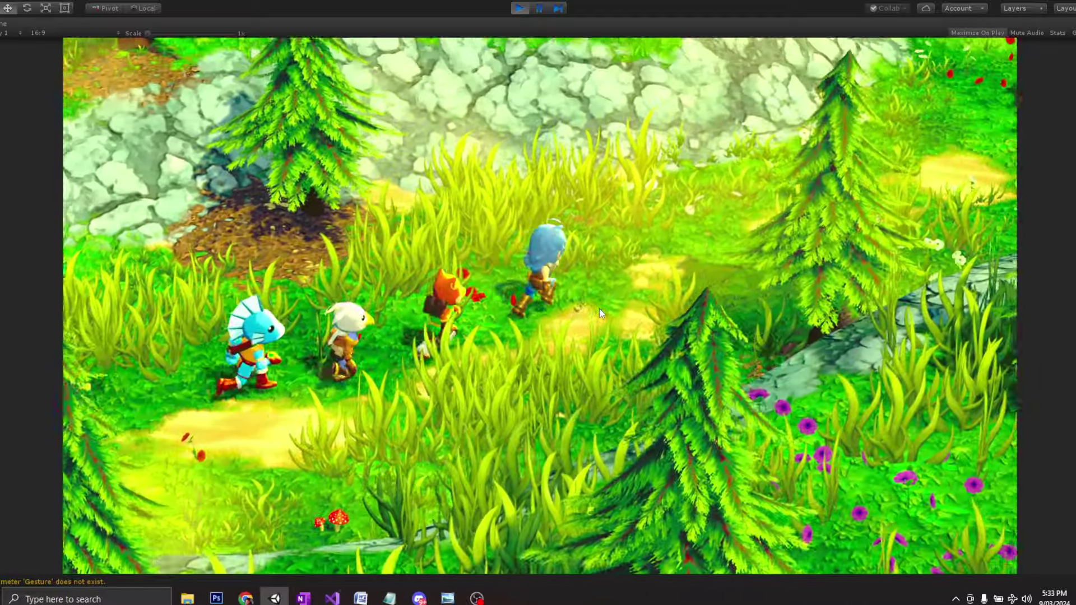
key("d")
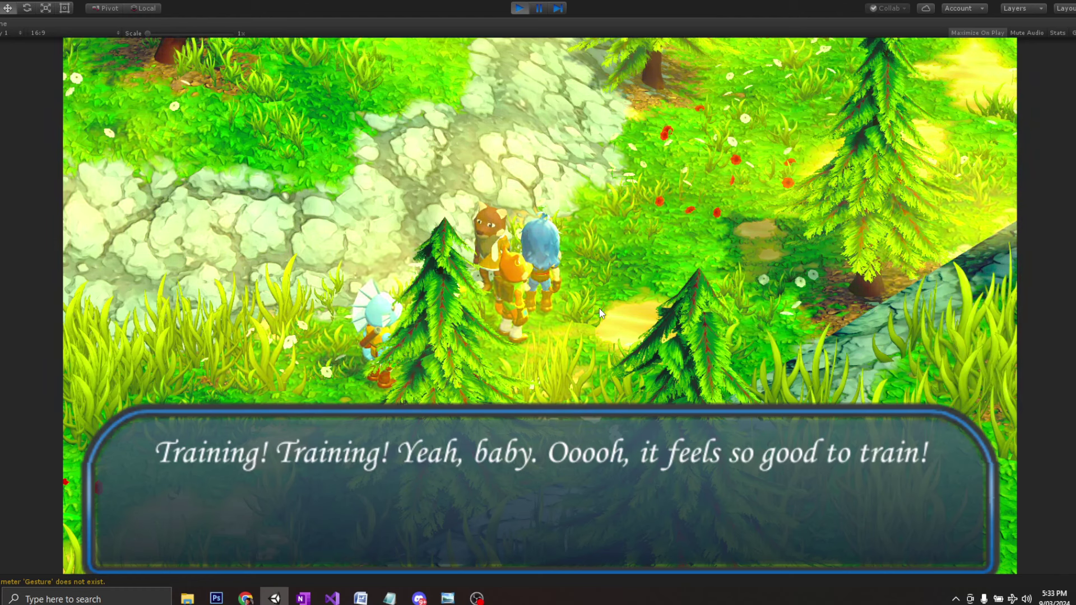
Step: Advance through all of the wolf's dialogue lines and check its movement once the conversation ends
key("space")
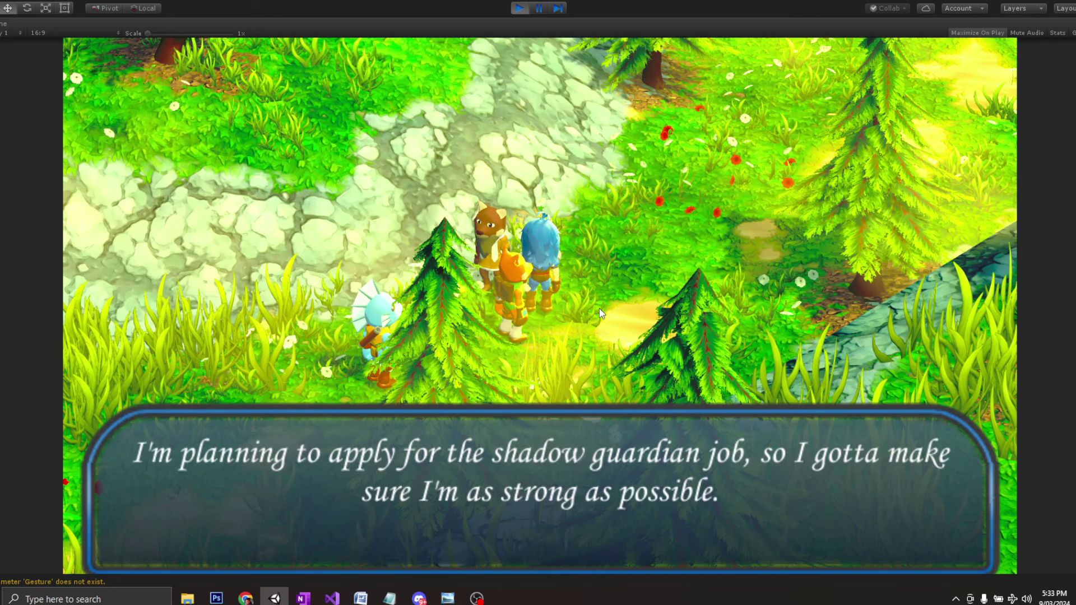
key("space")
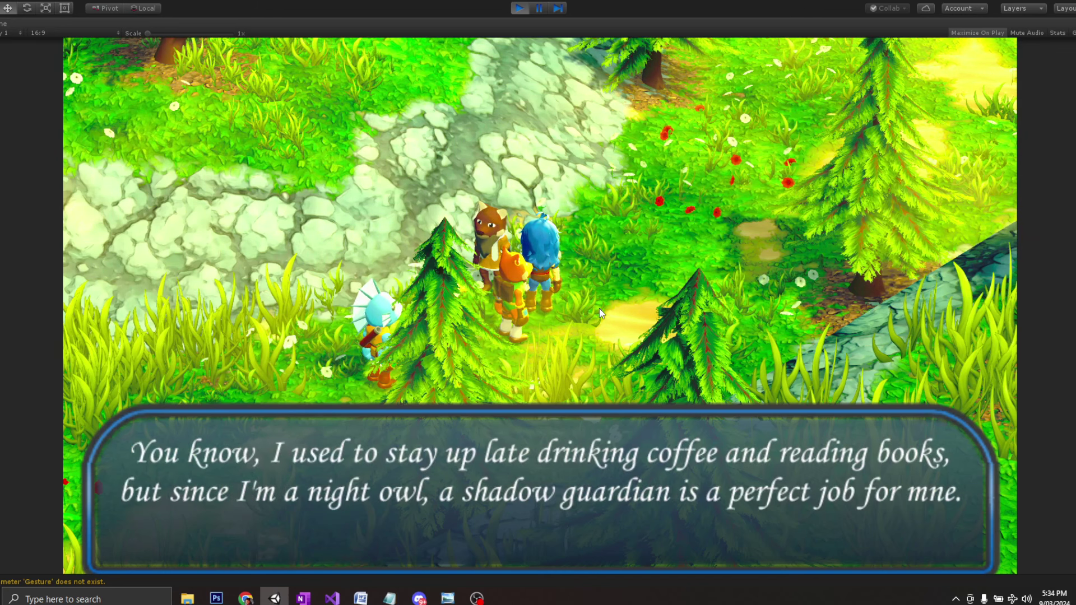
key("space")
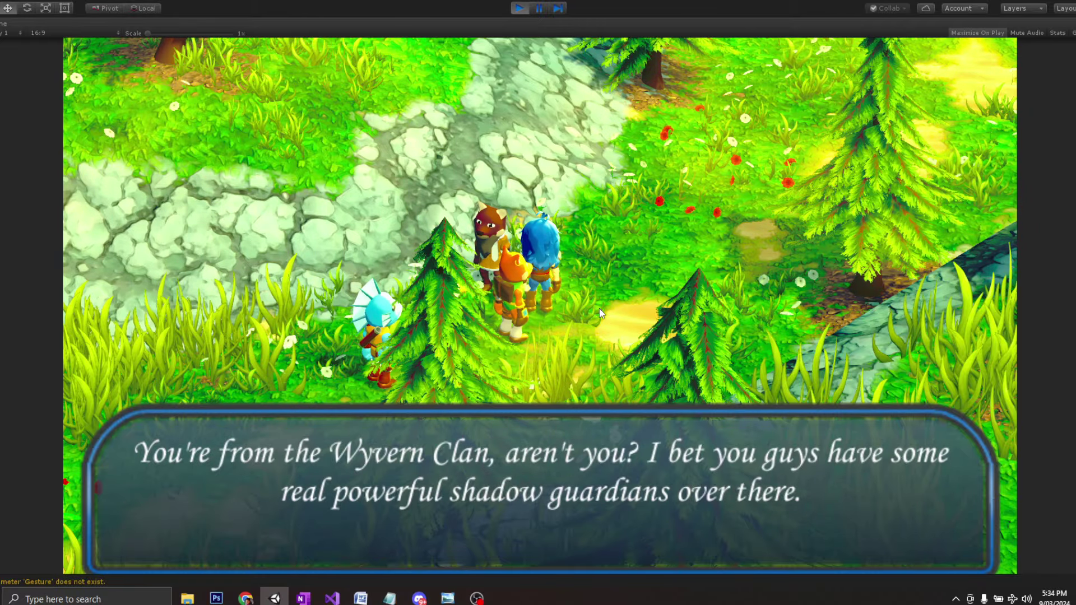
key("space")
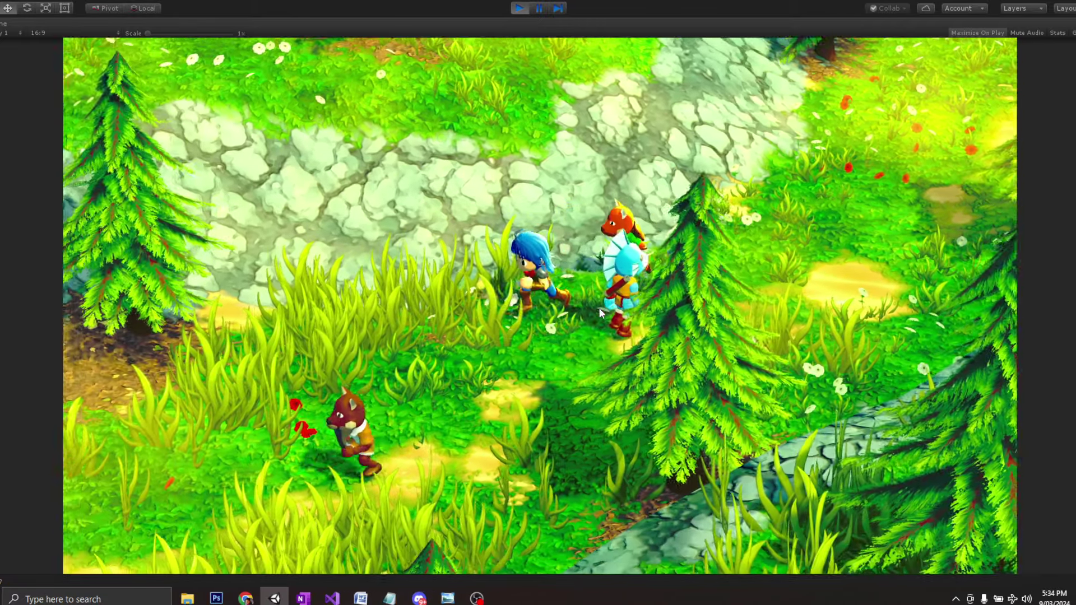